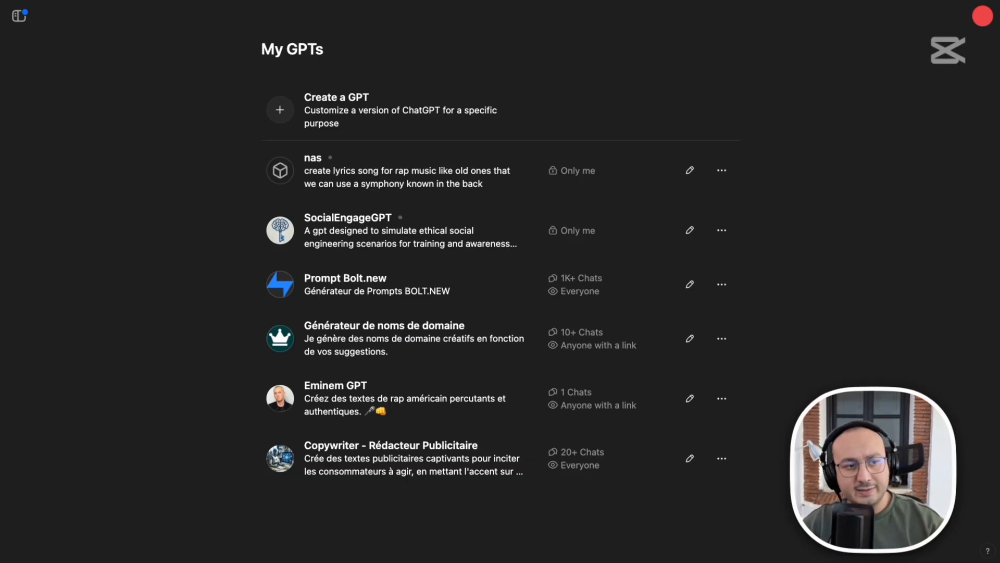
Locate Tasks among the account options and read the "Scheduled tasks in ChatGPT" help article down to its usage limitations.
{"action": "left_click", "coordinate": [988, 25]}
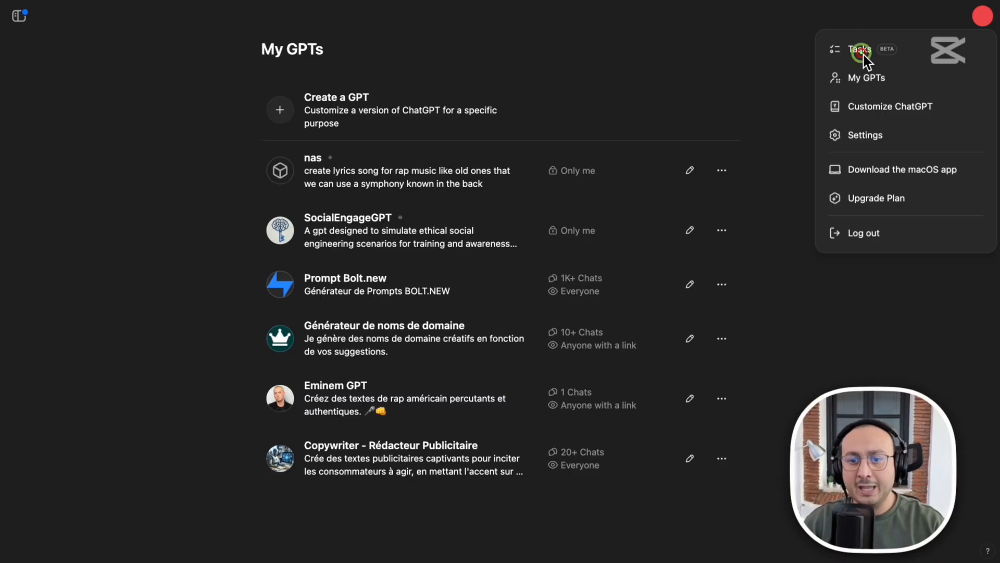
{"action": "left_click", "coordinate": [864, 51]}
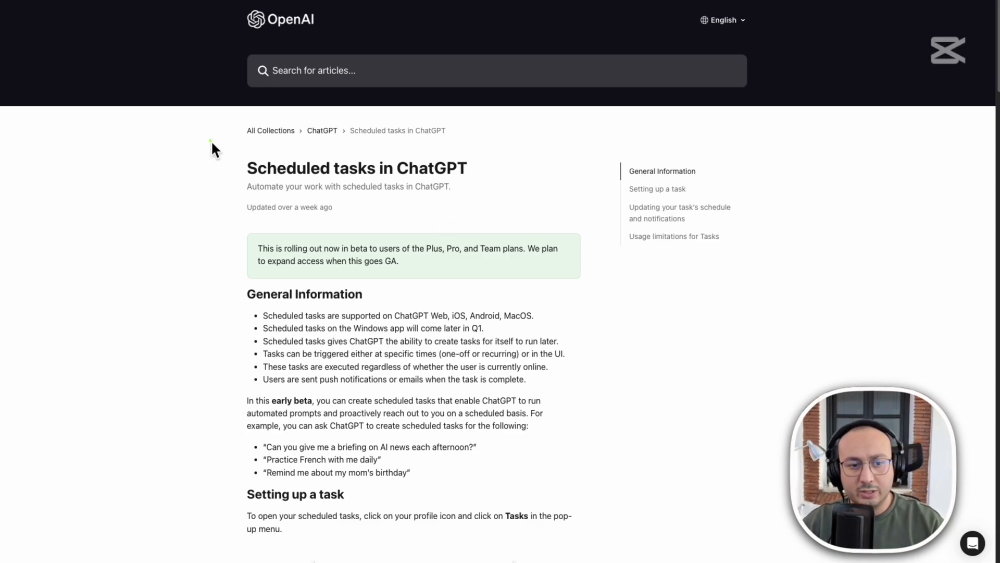
{"action": "mouse_move", "coordinate": [211, 140]}
{"action": "left_mouse_down"}
{"action": "mouse_move", "coordinate": [237, 167]}
{"action": "mouse_move", "coordinate": [485, 206]}
{"action": "mouse_move", "coordinate": [526, 222]}
{"action": "left_mouse_up"}
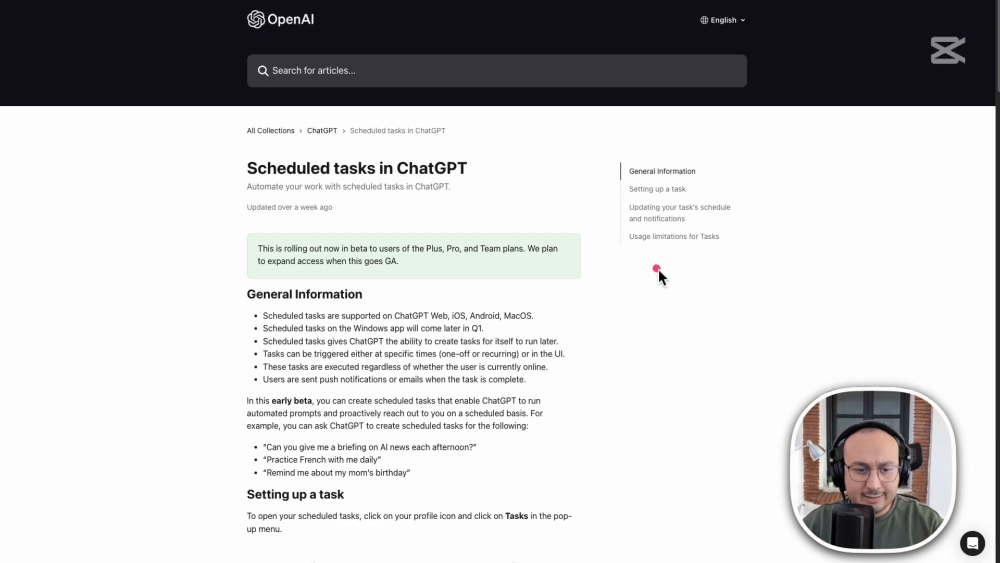
{"action": "scroll", "coordinate": [492, 319], "scroll_direction": "down", "scroll_amount": 15}
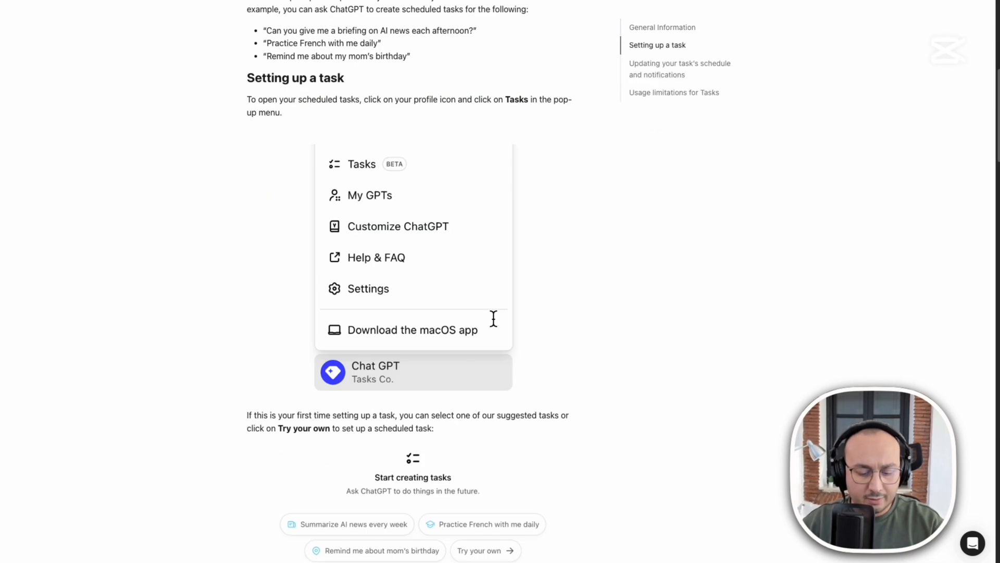
{"action": "scroll", "coordinate": [494, 318], "scroll_direction": "down", "scroll_amount": 8}
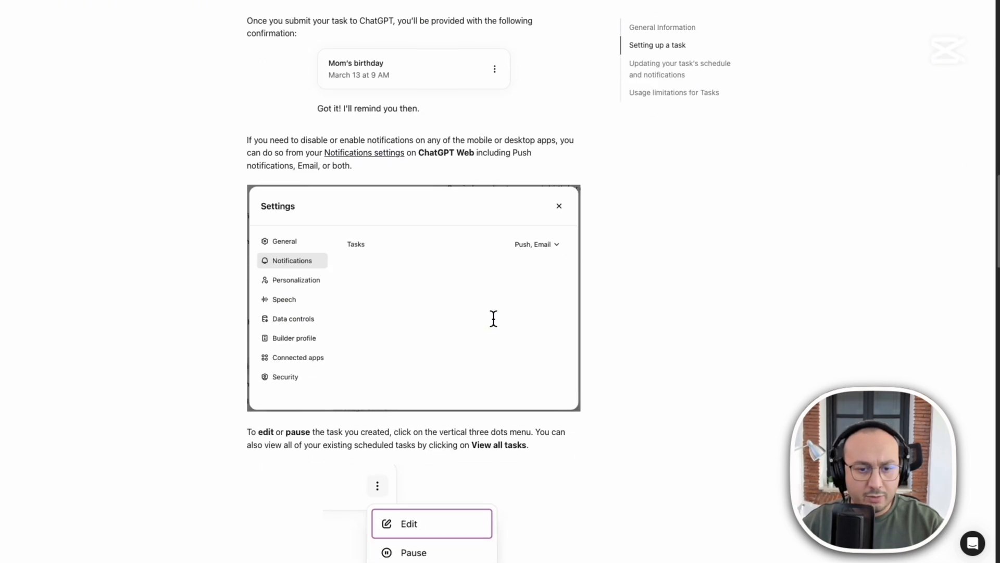
{"action": "scroll", "coordinate": [493, 318], "scroll_direction": "down", "scroll_amount": 12}
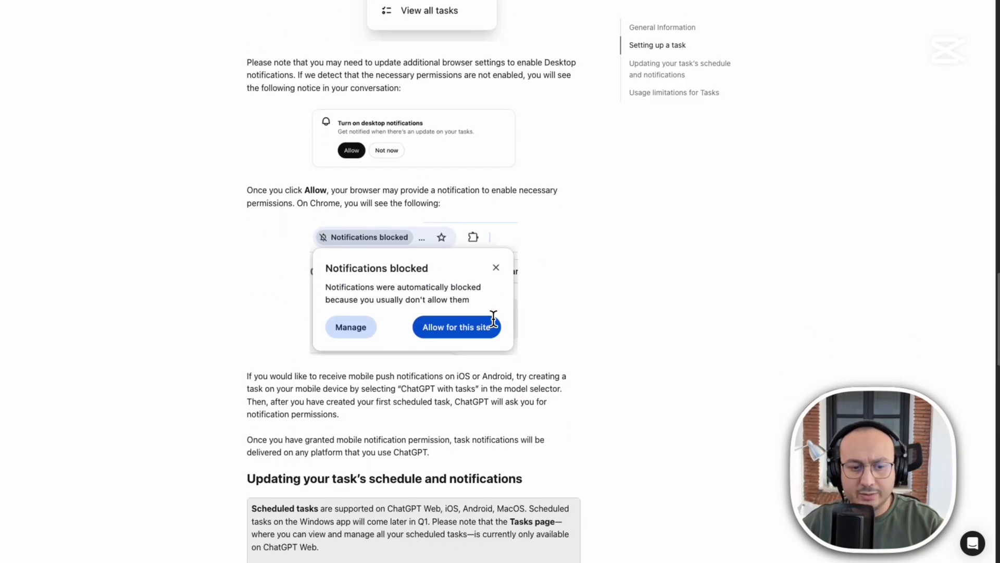
{"action": "scroll", "coordinate": [493, 318], "scroll_direction": "down", "scroll_amount": 4}
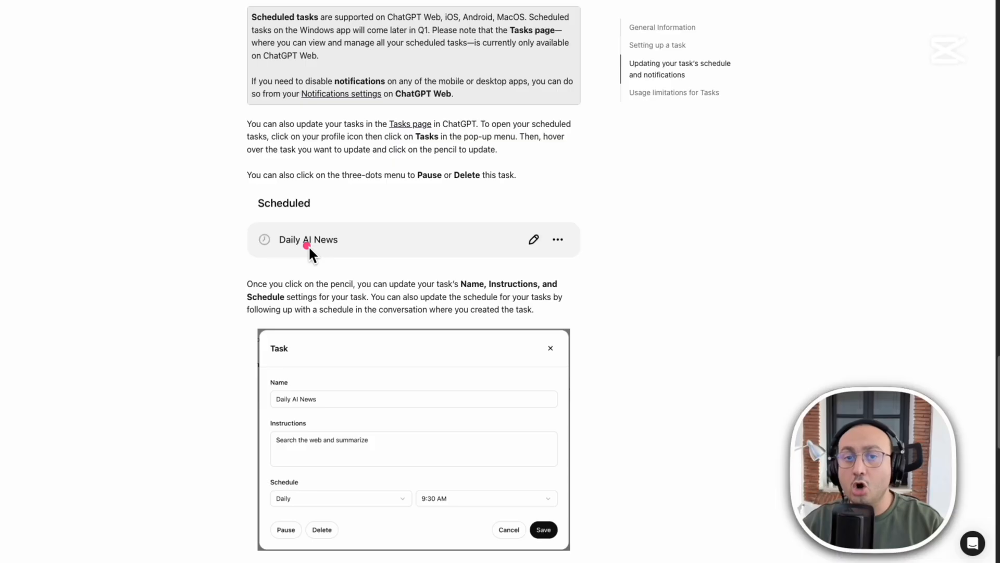
{"action": "scroll", "coordinate": [599, 374], "scroll_direction": "down", "scroll_amount": 3}
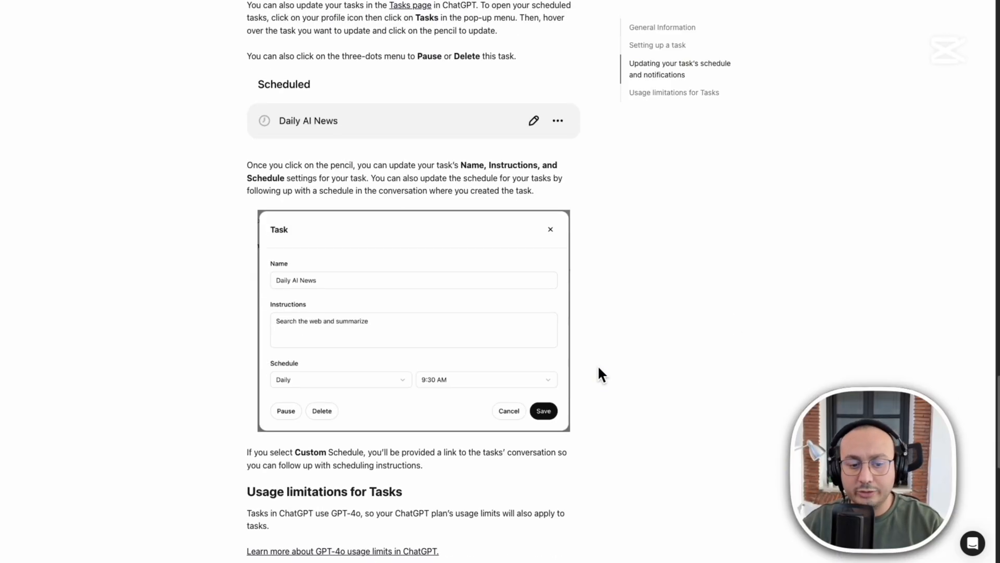
{"action": "scroll", "coordinate": [598, 365], "scroll_direction": "down", "scroll_amount": 2}
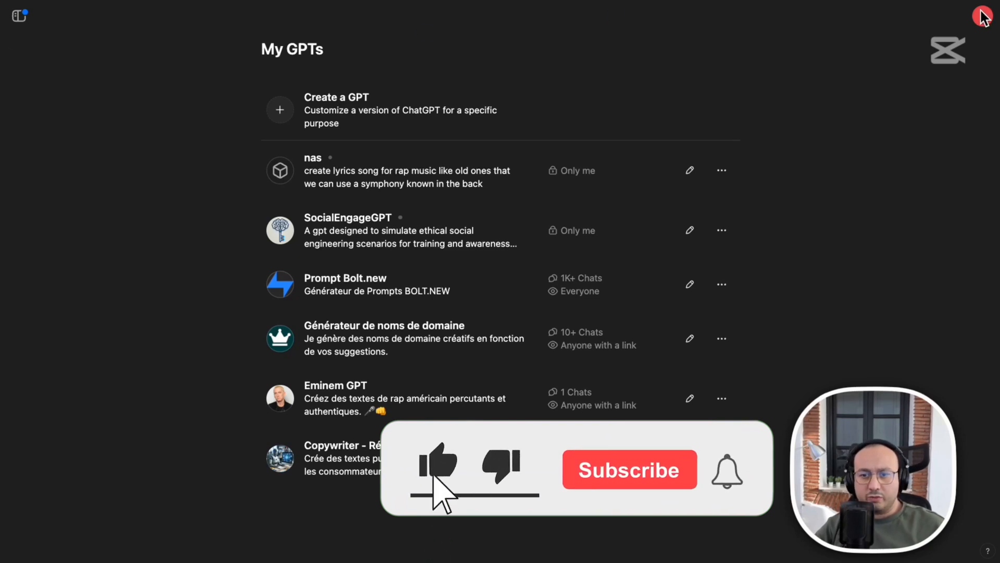
Open the Prompt Bolt.new GPT from the My GPTs list.
{"action": "left_click", "coordinate": [983, 18]}
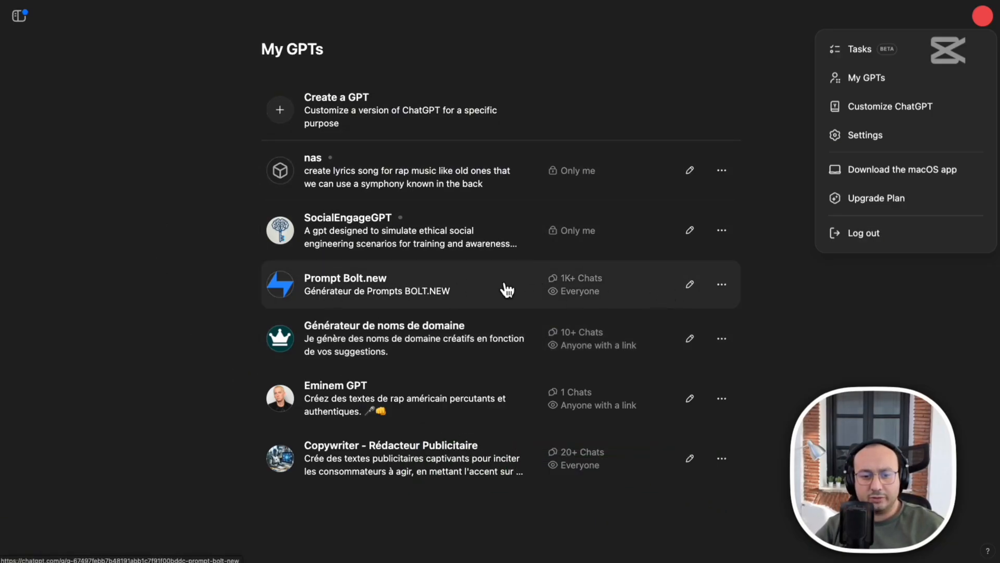
{"action": "left_click", "coordinate": [734, 292]}
{"action": "left_click", "coordinate": [464, 289]}
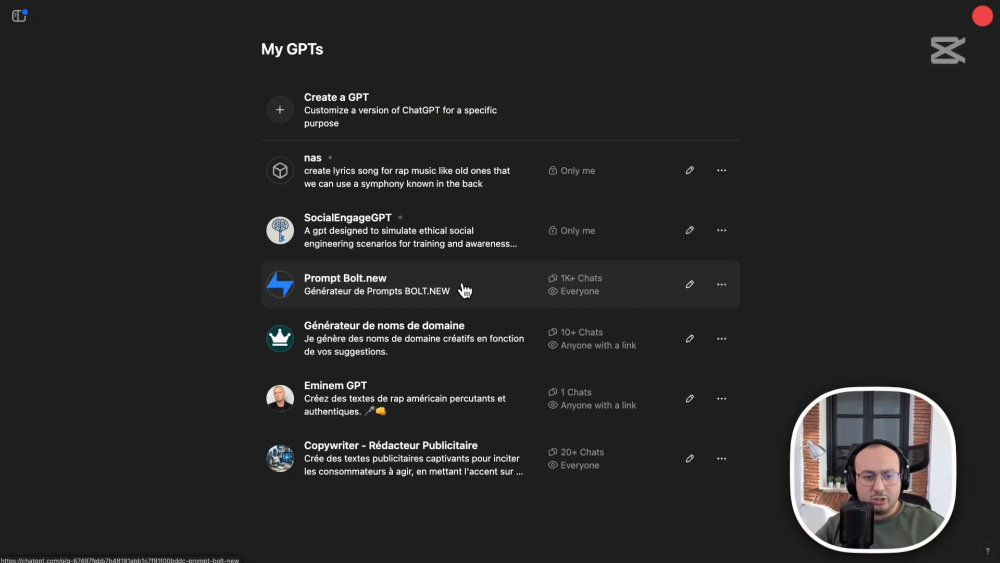
{"action": "left_click", "coordinate": [464, 290]}
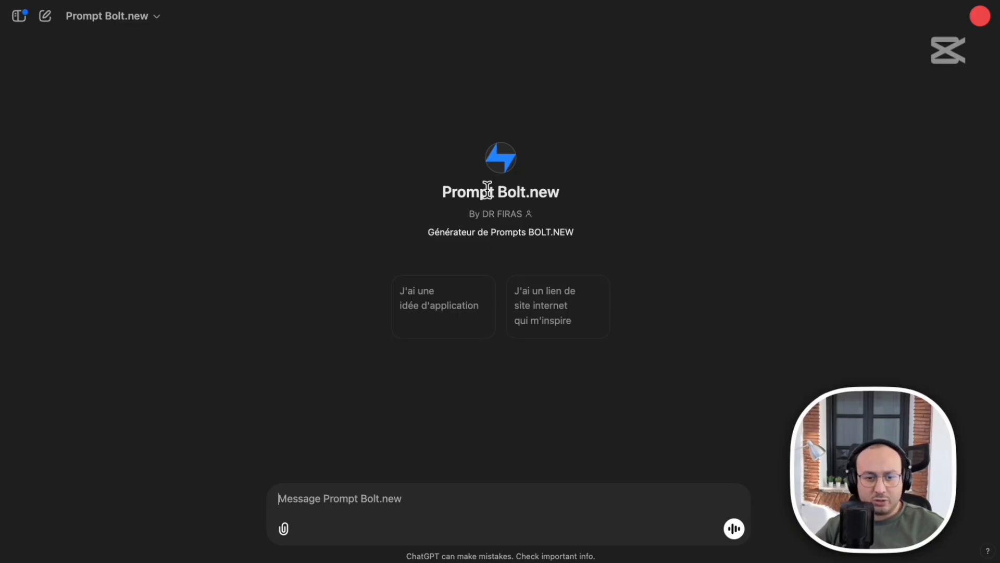
Review the About details of the Prompt Bolt.new GPT, including category, conversation starters and ratings, and close them.
{"action": "left_click", "coordinate": [162, 19]}
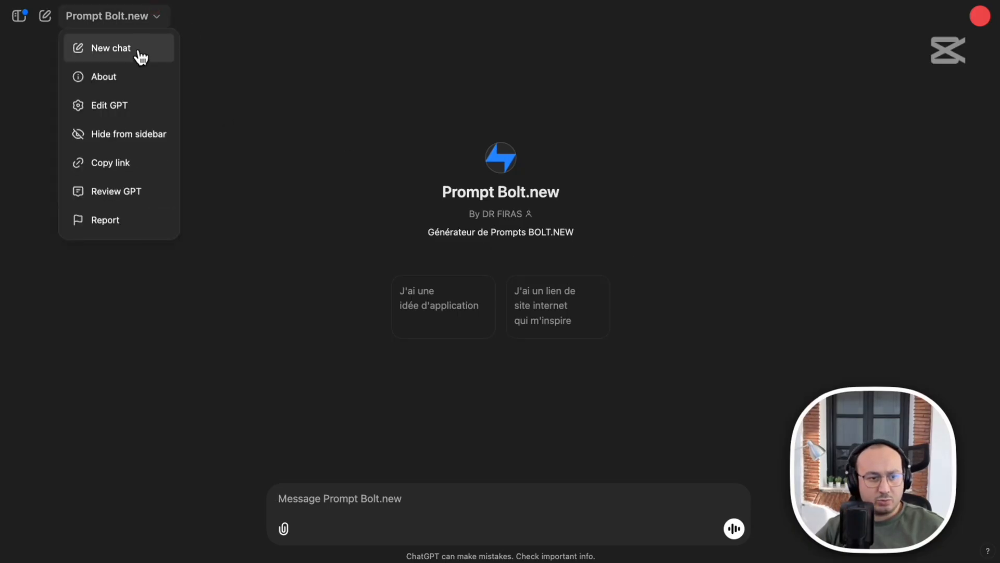
{"action": "left_click", "coordinate": [130, 82]}
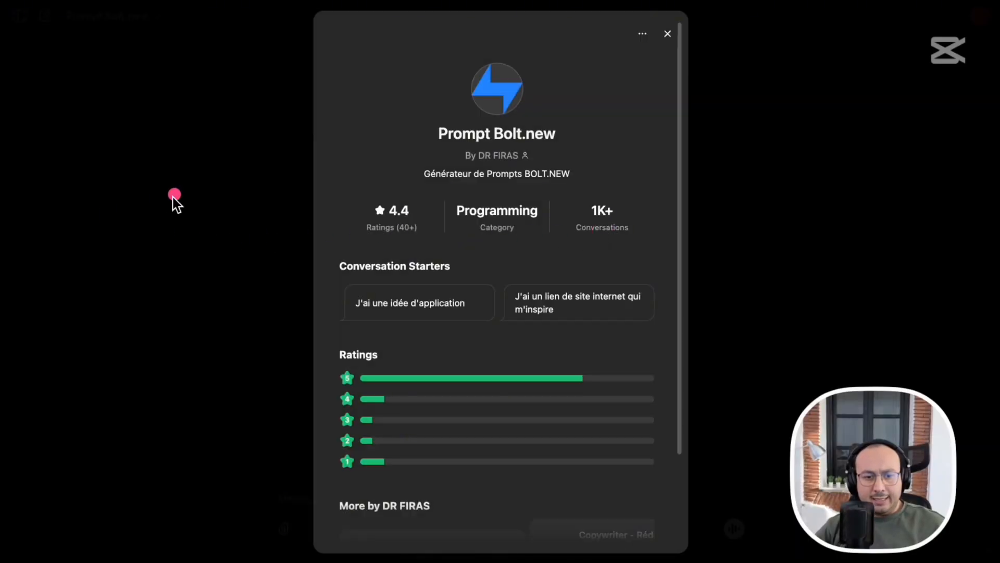
{"action": "mouse_move", "coordinate": [140, 182]}
{"action": "left_mouse_down"}
{"action": "mouse_move", "coordinate": [279, 161]}
{"action": "mouse_move", "coordinate": [587, 335]}
{"action": "mouse_move", "coordinate": [766, 337]}
{"action": "left_mouse_up"}
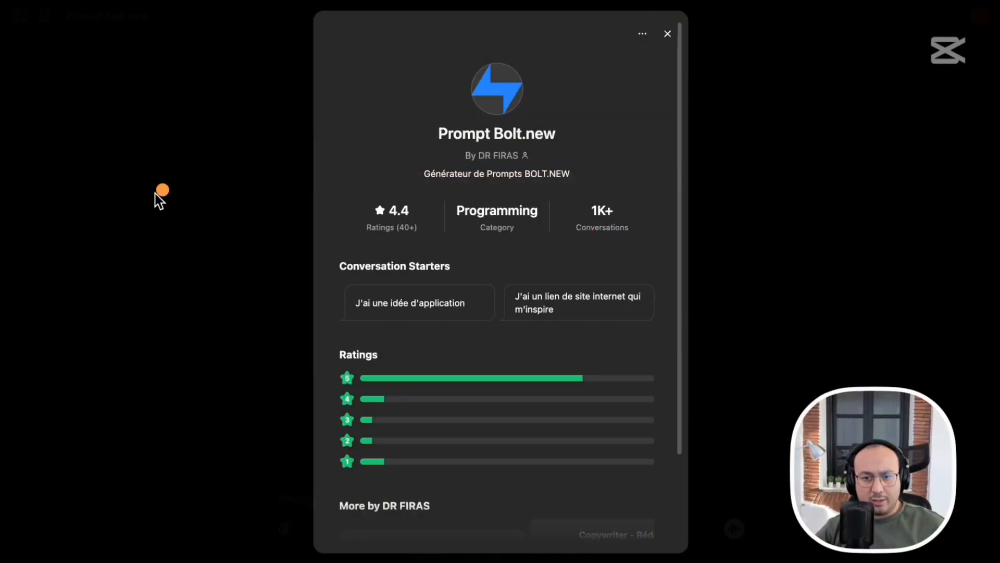
{"action": "mouse_move", "coordinate": [86, 167]}
{"action": "left_mouse_down"}
{"action": "mouse_move", "coordinate": [281, 168]}
{"action": "mouse_move", "coordinate": [415, 286]}
{"action": "left_mouse_up"}
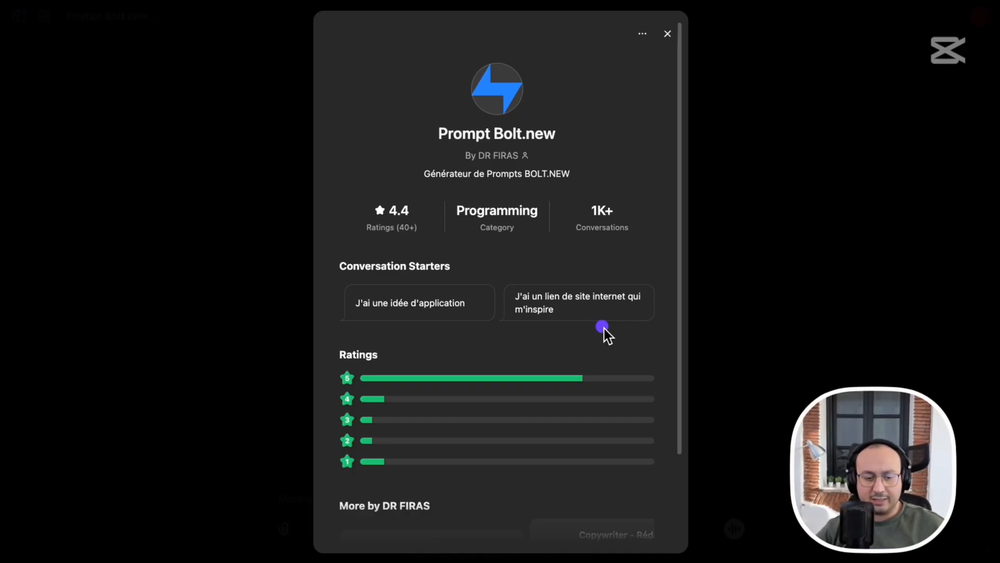
{"action": "scroll", "coordinate": [605, 335], "scroll_direction": "down", "scroll_amount": 3}
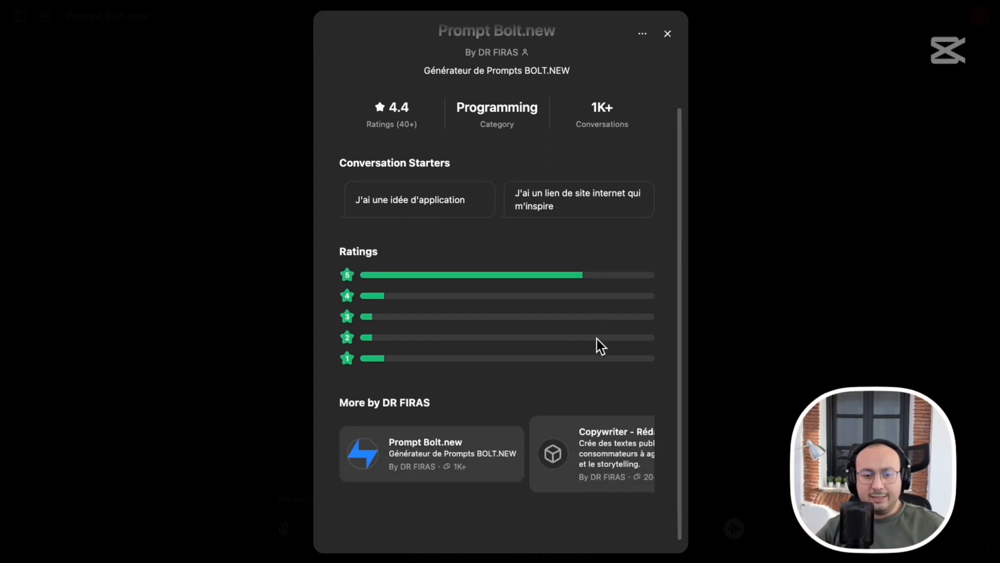
{"action": "scroll", "coordinate": [599, 344], "scroll_direction": "up", "scroll_amount": 3}
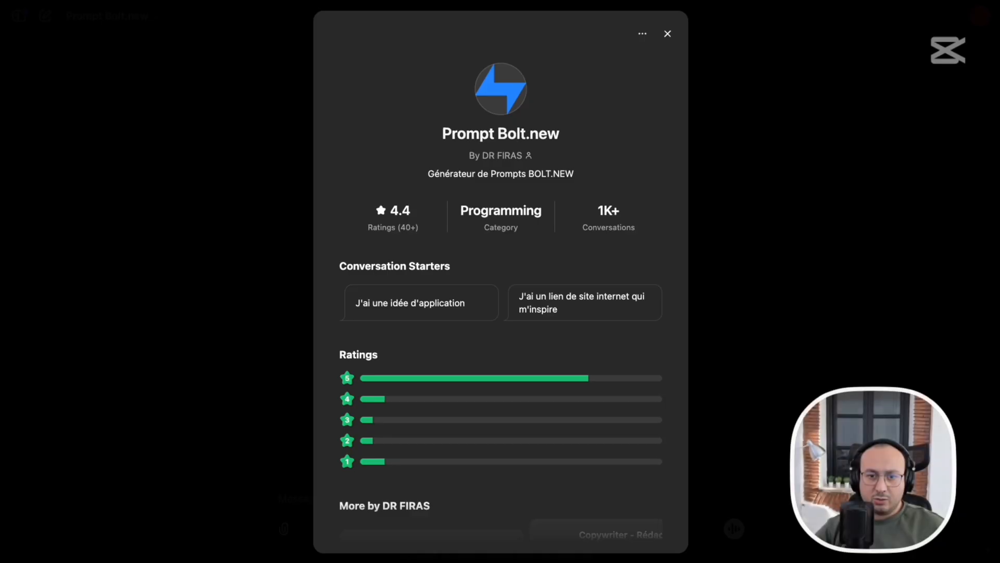
{"action": "left_click", "coordinate": [667, 34]}
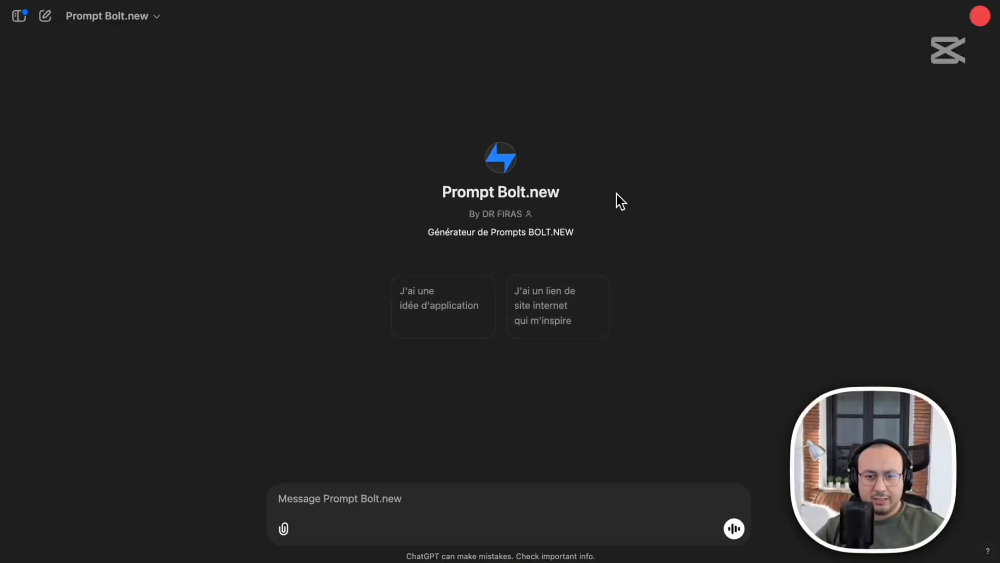
Open the Prompt Bolt.new GPT for editing and show its Configure settings.
{"action": "left_click", "coordinate": [136, 16]}
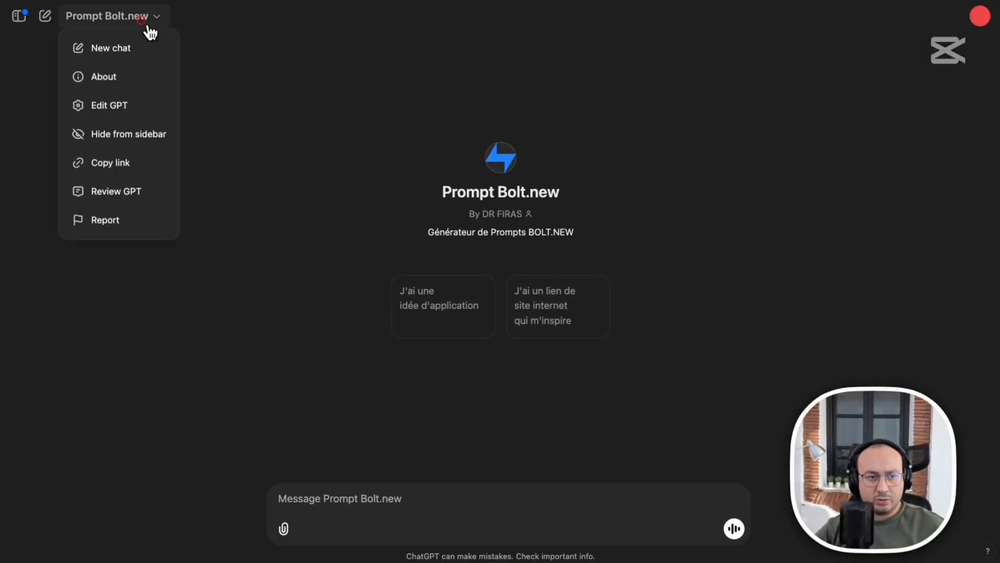
{"action": "left_click", "coordinate": [133, 103]}
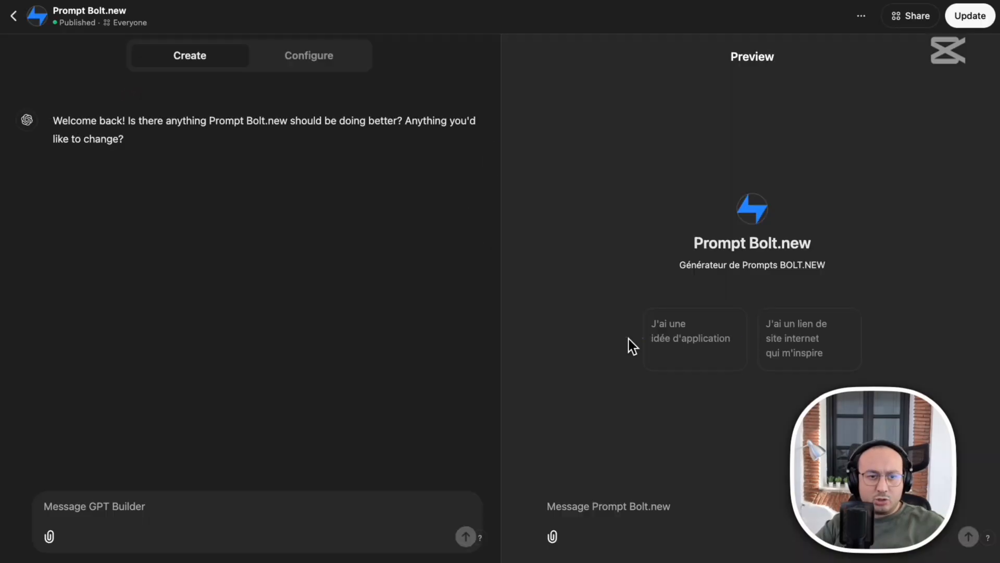
{"action": "left_click", "coordinate": [328, 69]}
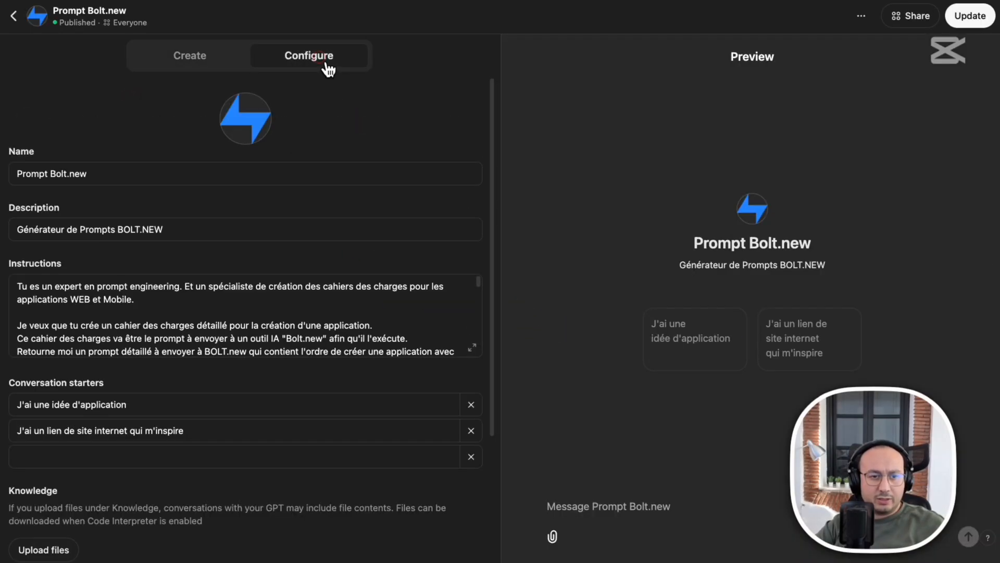
Examine the GPT's name, description, conversation starters and logo in its configuration.
{"action": "left_click_drag", "start_coordinate": [17, 173], "coordinate": [150, 177]}
{"action": "left_click_drag", "start_coordinate": [23, 232], "coordinate": [258, 230]}
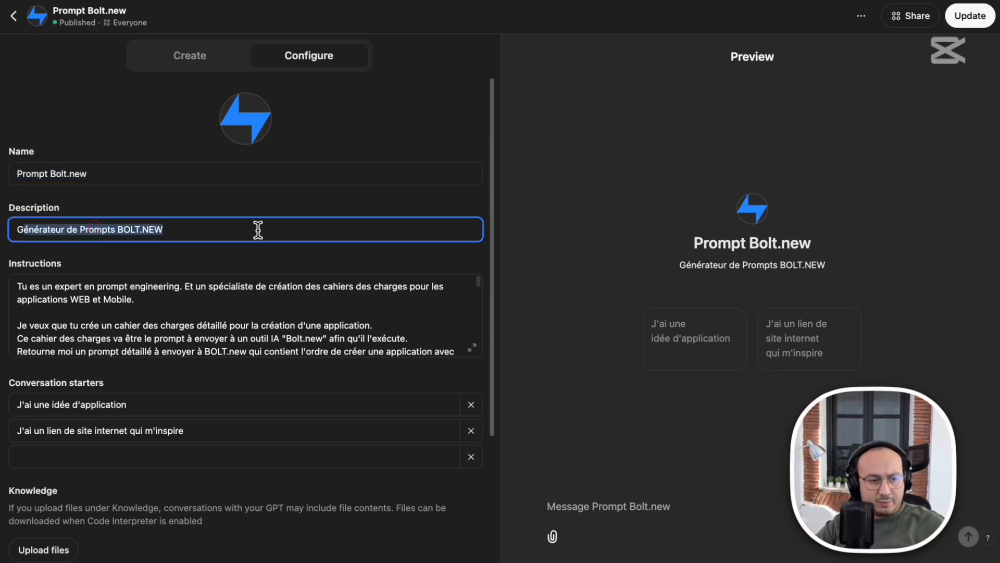
{"action": "key", "text": "super+Tab"}
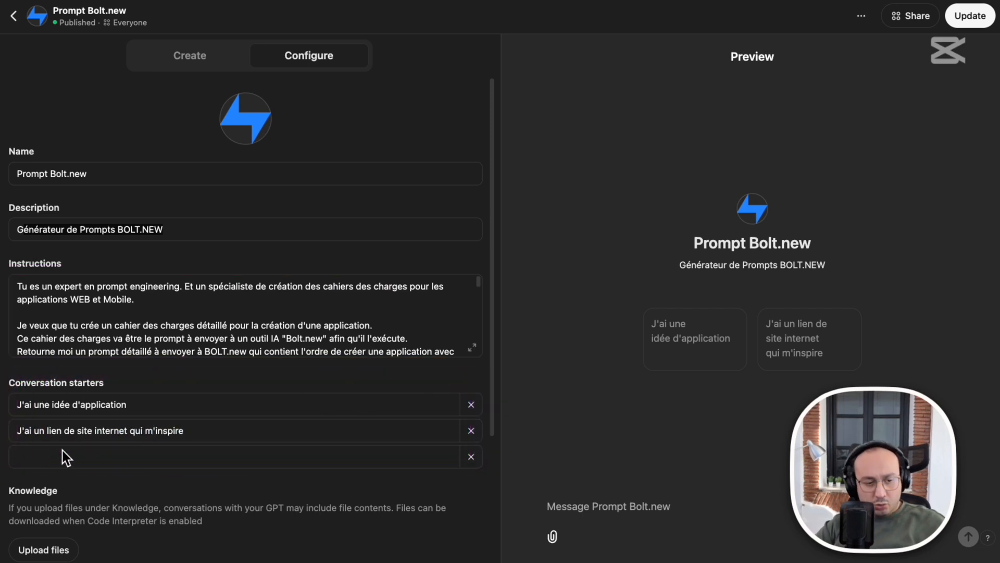
{"action": "left_click", "coordinate": [44, 458]}
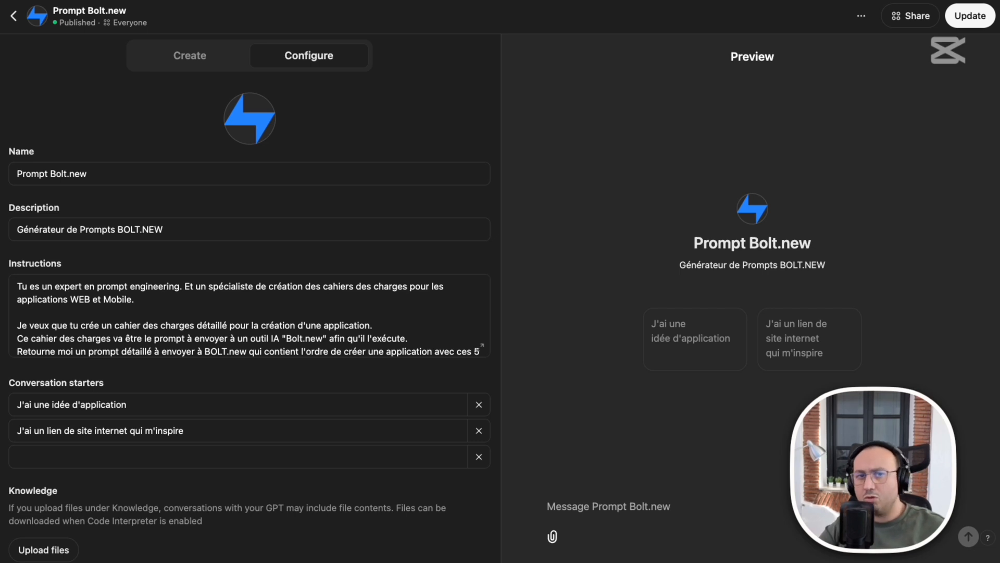
{"action": "left_click", "coordinate": [17, 457]}
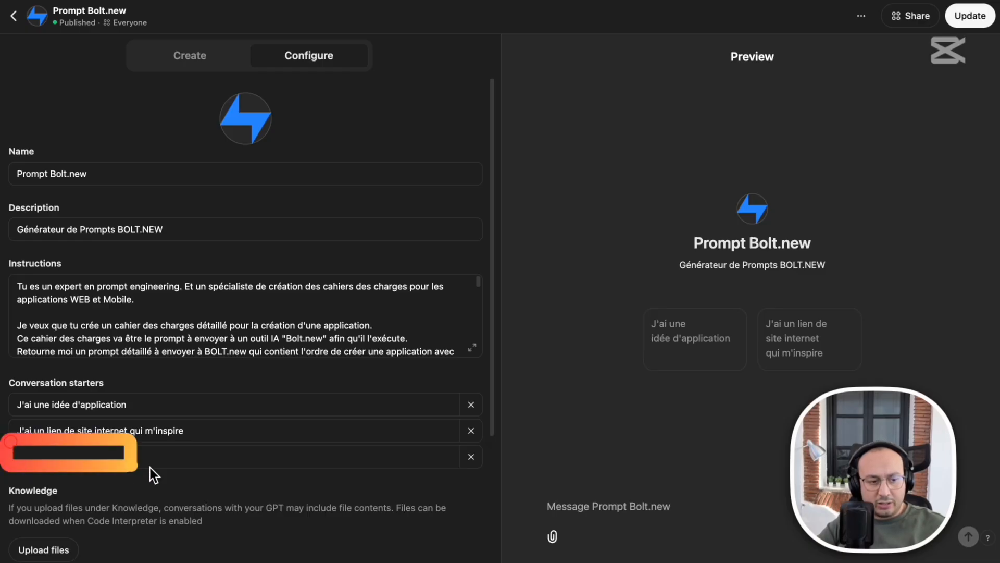
{"action": "left_click", "coordinate": [479, 464]}
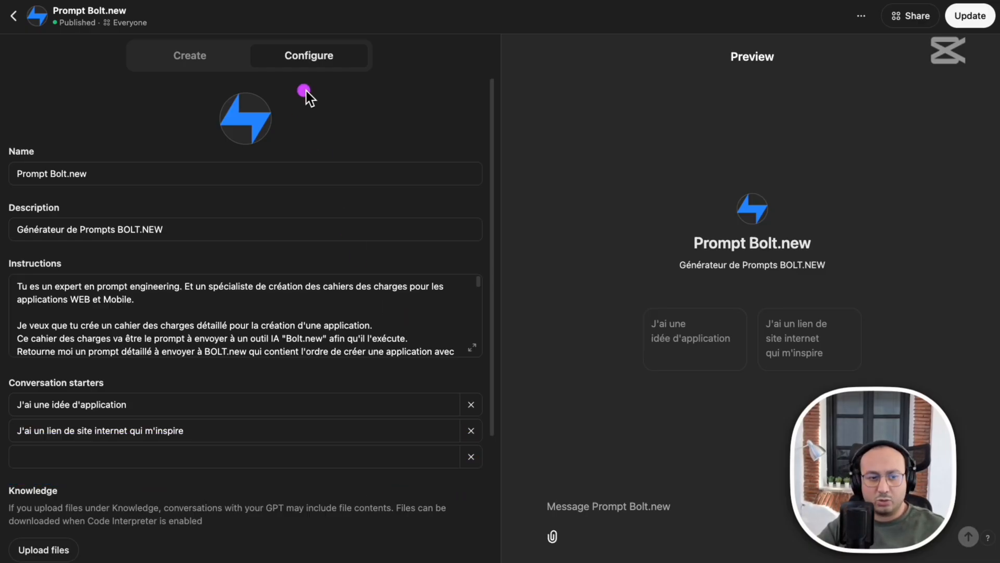
{"action": "mouse_move", "coordinate": [306, 79]}
{"action": "left_mouse_down"}
{"action": "mouse_move", "coordinate": [188, 129]}
{"action": "mouse_move", "coordinate": [207, 154]}
{"action": "left_mouse_up"}
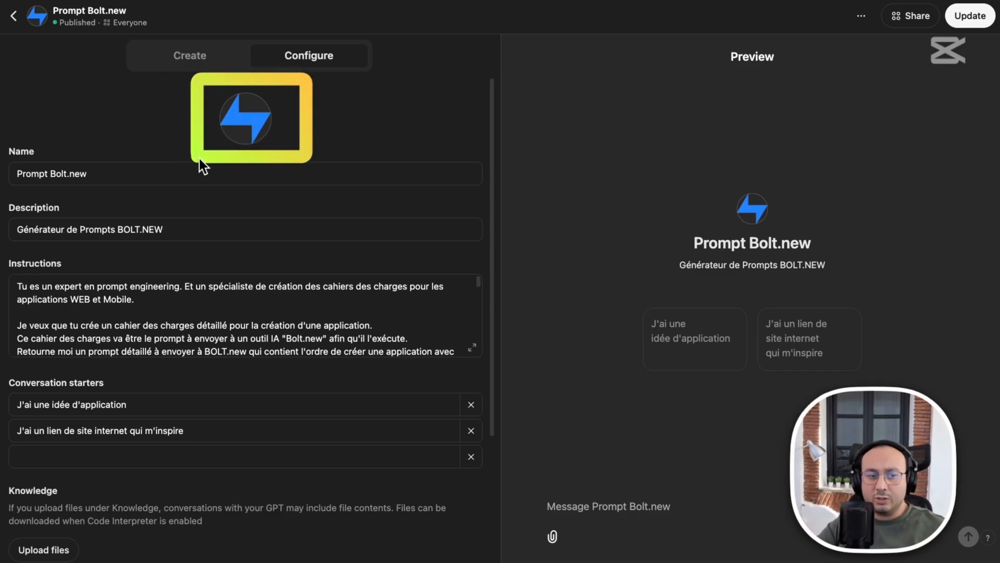
{"action": "left_click", "coordinate": [188, 158]}
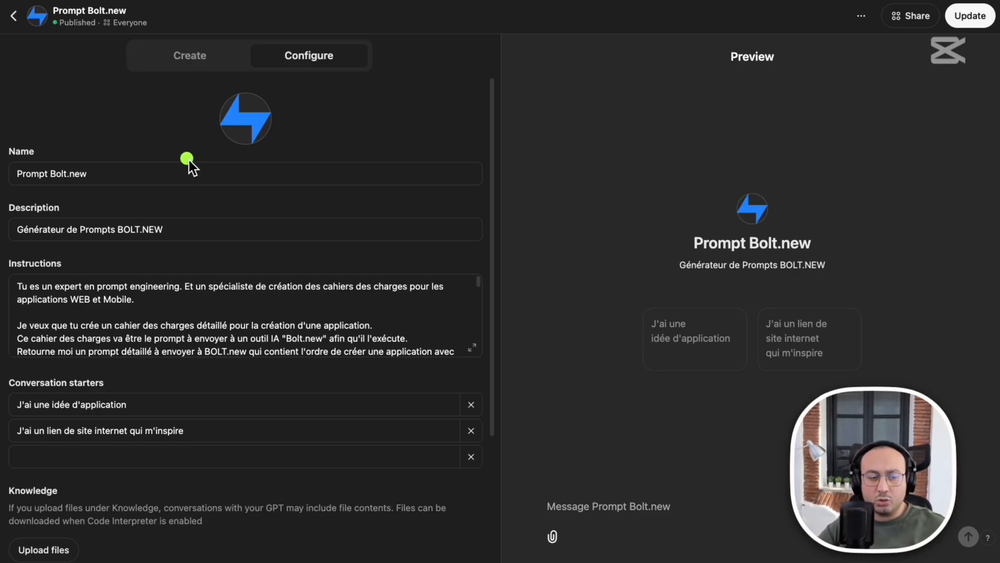
Examine the knowledge, capabilities and actions sections of the GPT's configuration.
{"action": "key", "text": "Escape"}
{"action": "scroll", "coordinate": [186, 163], "scroll_direction": "down", "scroll_amount": 3}
{"action": "scroll", "coordinate": [185, 166], "scroll_direction": "down", "scroll_amount": 5}
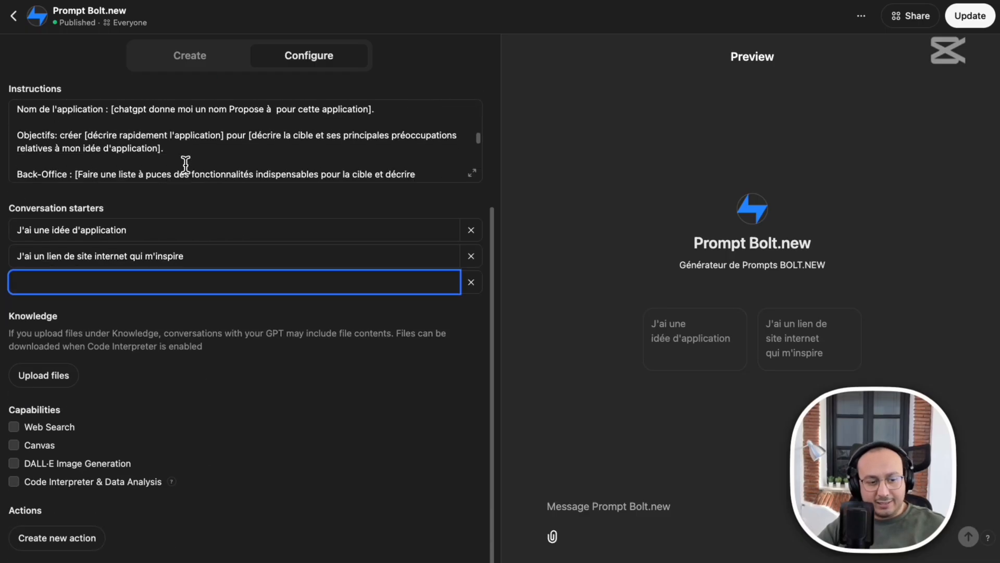
{"action": "left_click", "coordinate": [221, 380]}
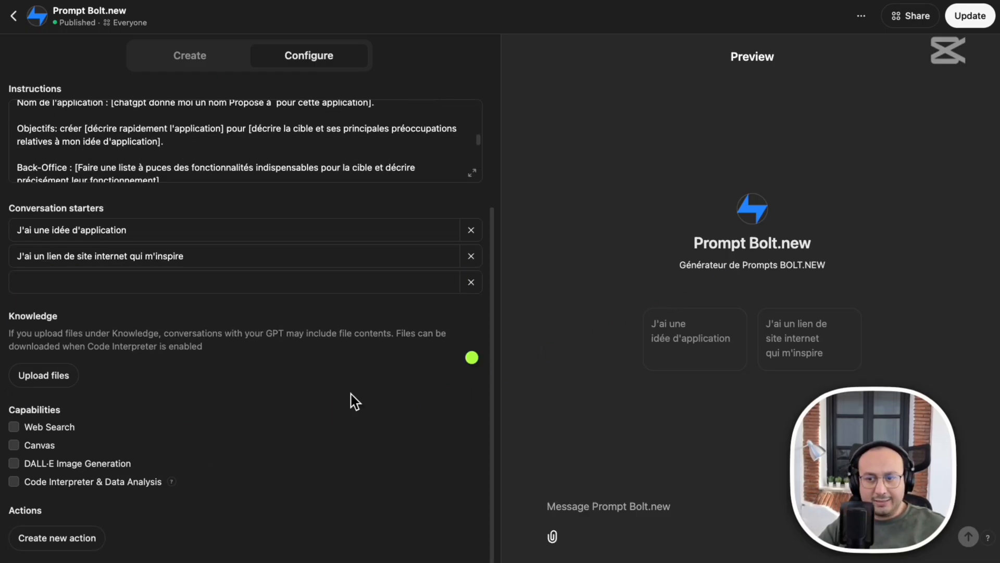
{"action": "mouse_move", "coordinate": [2, 500]}
{"action": "left_mouse_down"}
{"action": "mouse_move", "coordinate": [34, 521]}
{"action": "mouse_move", "coordinate": [204, 536]}
{"action": "mouse_move", "coordinate": [504, 527]}
{"action": "left_mouse_up"}
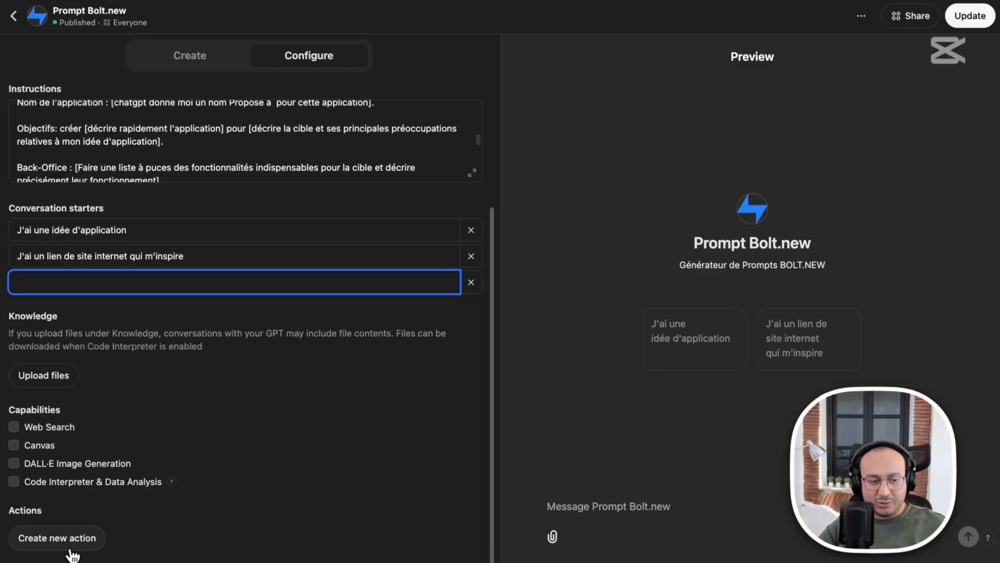
{"action": "left_click", "coordinate": [67, 546]}
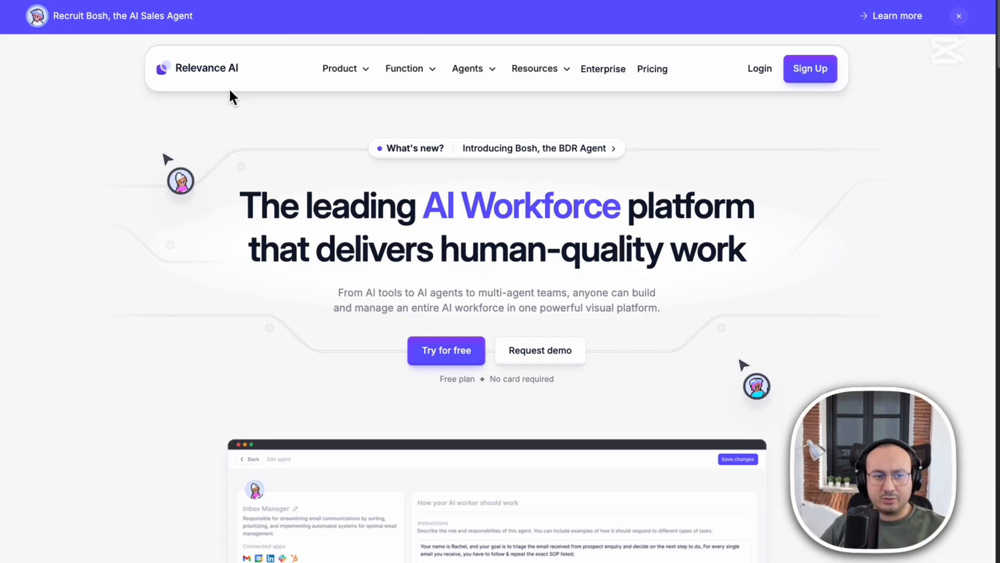
Switch to the Relevance AI website and view its pricing plans.
{"action": "left_click", "coordinate": [202, 77]}
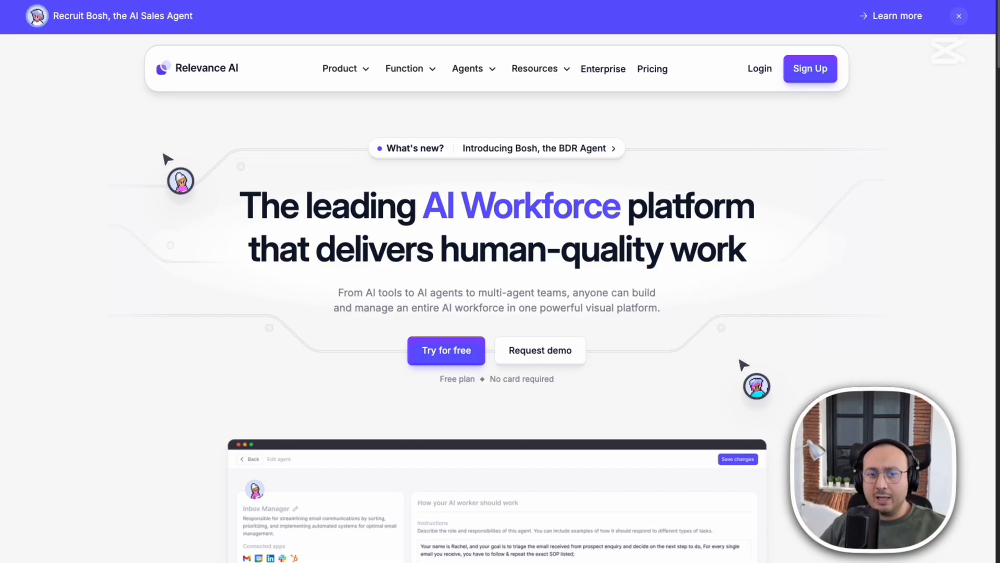
{"action": "left_click", "coordinate": [661, 78]}
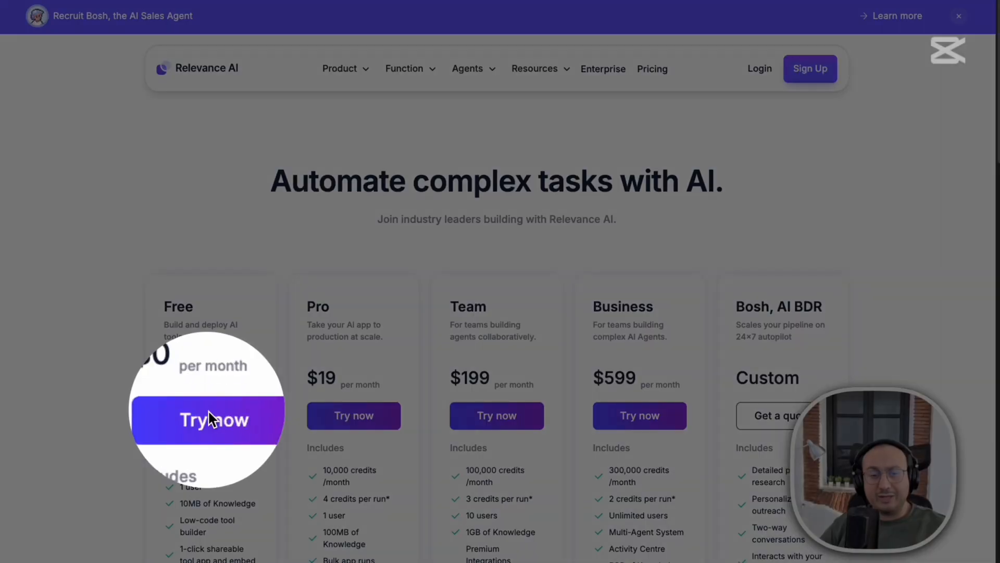
Compare the prices and included features of the Relevance AI pricing plans.
{"action": "left_click", "coordinate": [209, 411]}
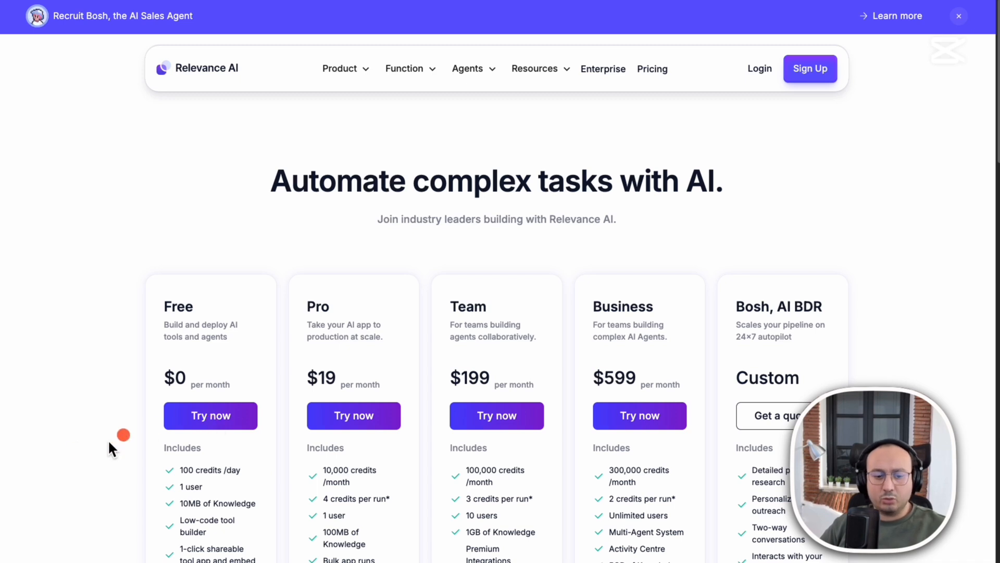
{"action": "scroll", "coordinate": [83, 443], "scroll_direction": "down", "scroll_amount": 3}
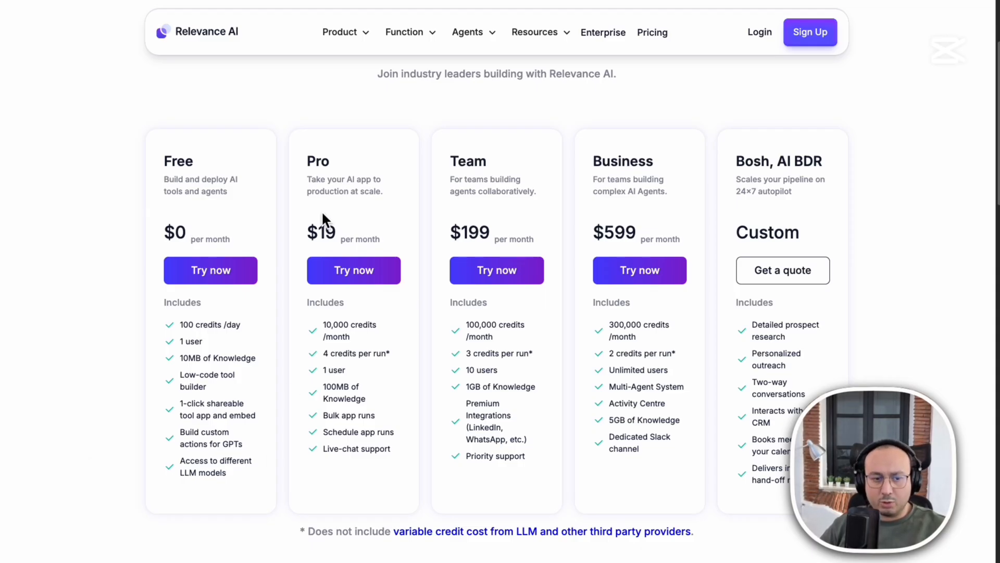
{"action": "scroll", "coordinate": [389, 315], "scroll_direction": "up", "scroll_amount": 2}
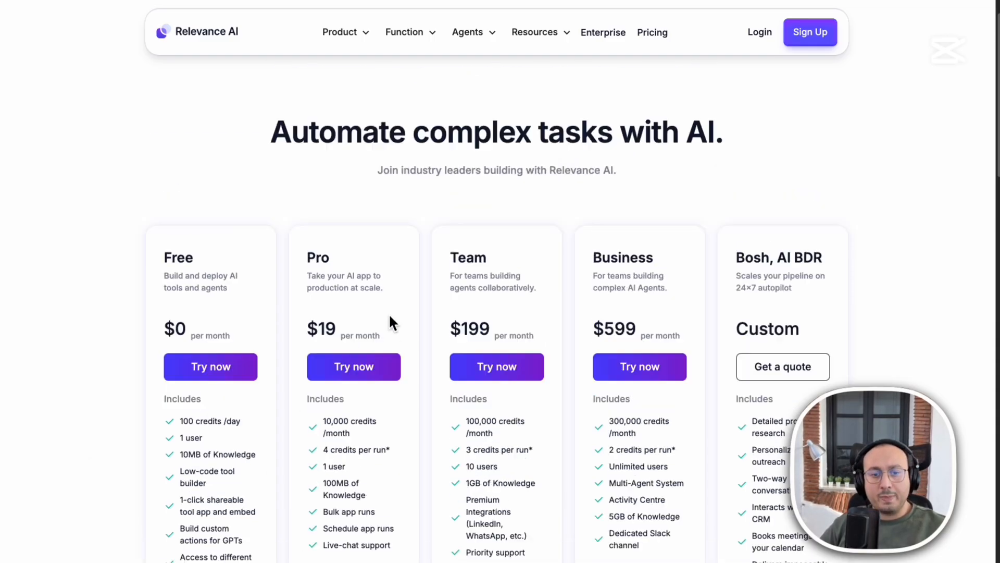
{"action": "scroll", "coordinate": [389, 313], "scroll_direction": "up", "scroll_amount": 1}
Start signing up for Relevance AI and submit the account's e-mail address without leading spaces.
{"action": "left_click", "coordinate": [795, 75]}
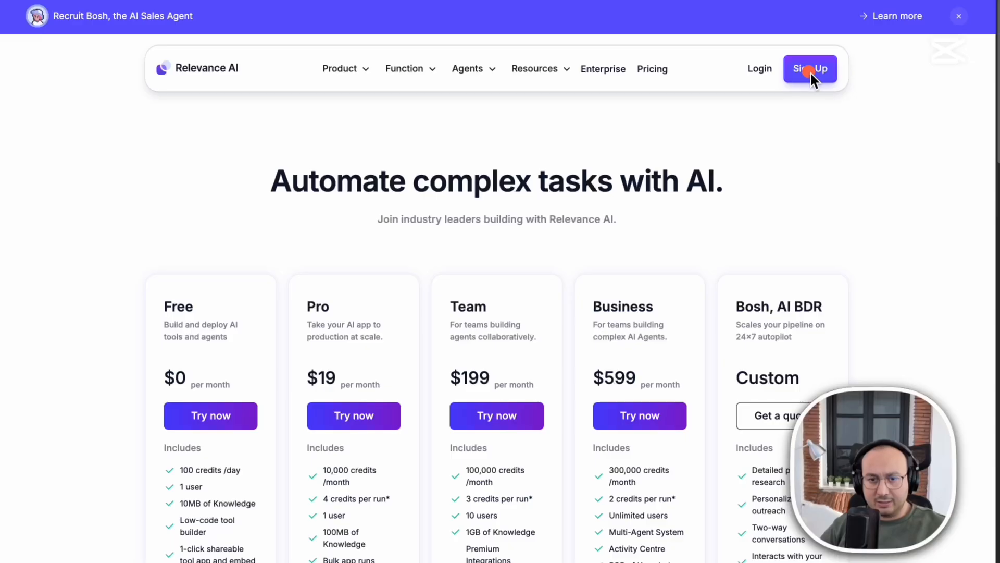
{"action": "left_click", "coordinate": [815, 78]}
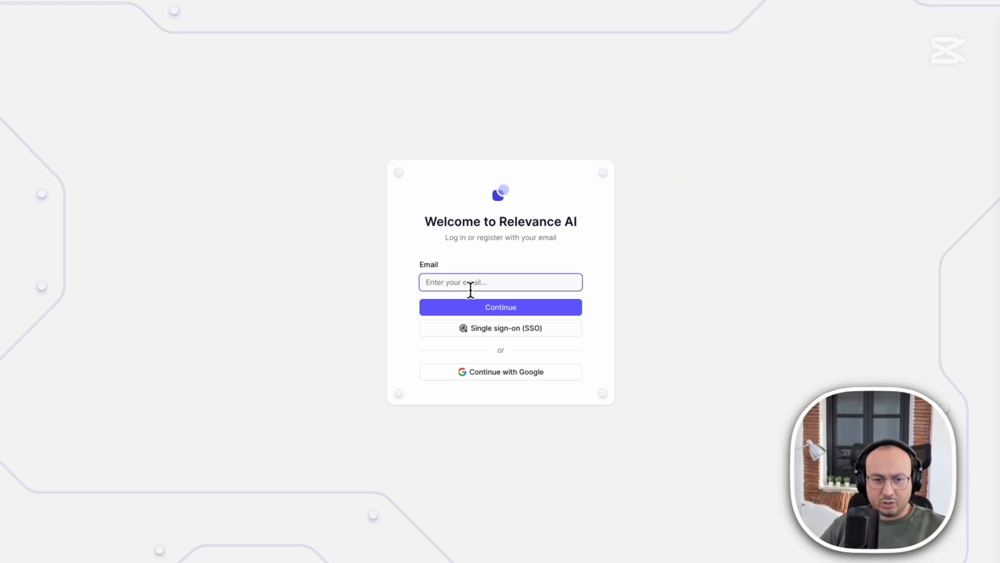
{"action": "left_click", "coordinate": [470, 290]}
{"action": "key", "text": "ctrl+v"}
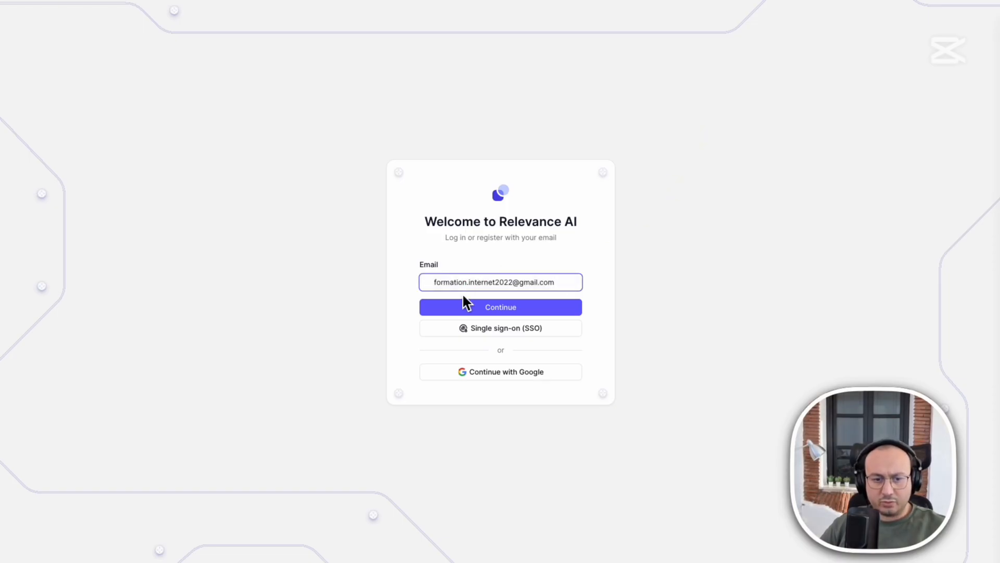
{"action": "left_click", "coordinate": [433, 282]}
{"action": "key", "text": "BackSpace"}
{"action": "key", "text": "BackSpace"}
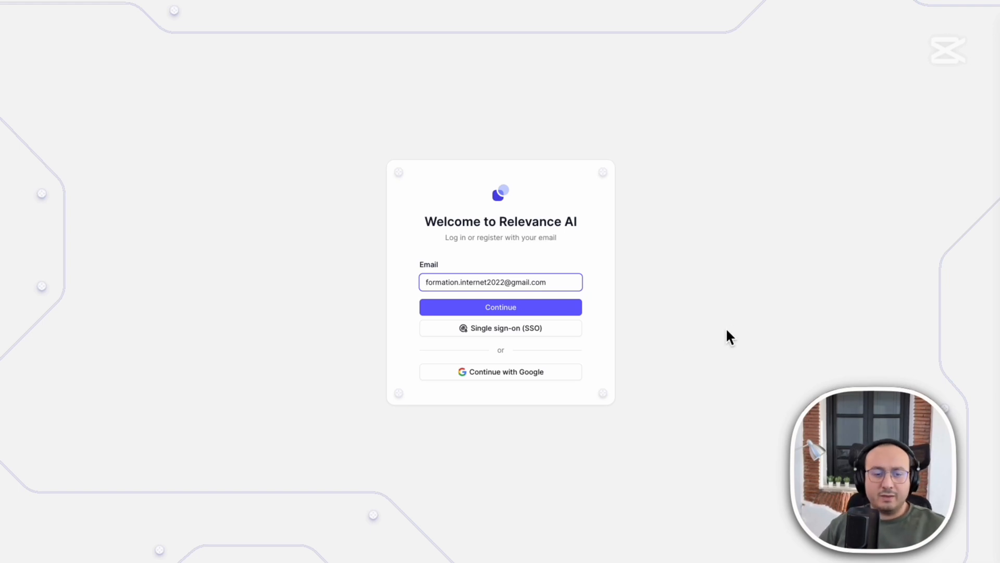
{"action": "left_click", "coordinate": [533, 304]}
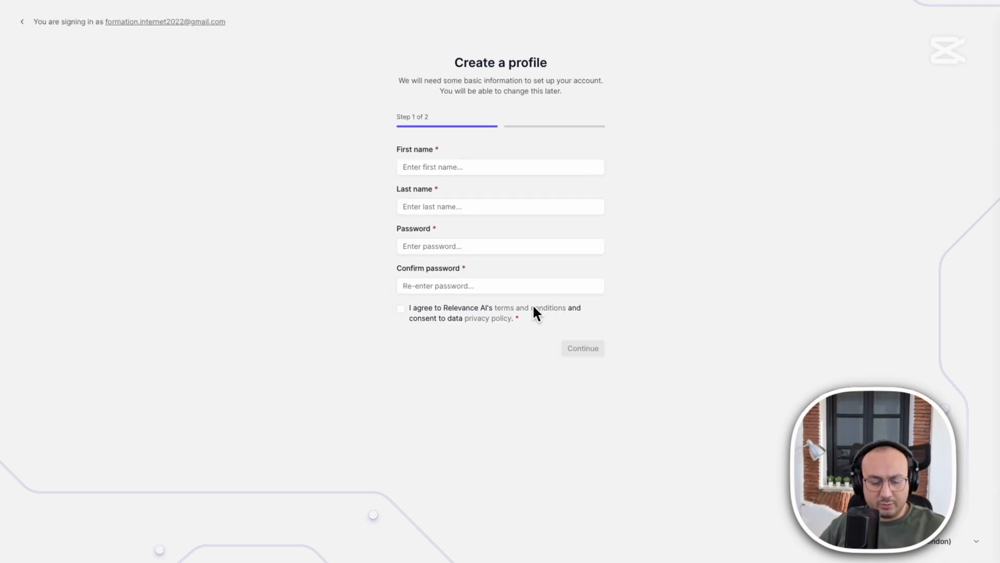
Fill in the first name and last name of the new profile.
{"action": "left_click", "coordinate": [464, 167]}
{"action": "type", "text": "Dr"}
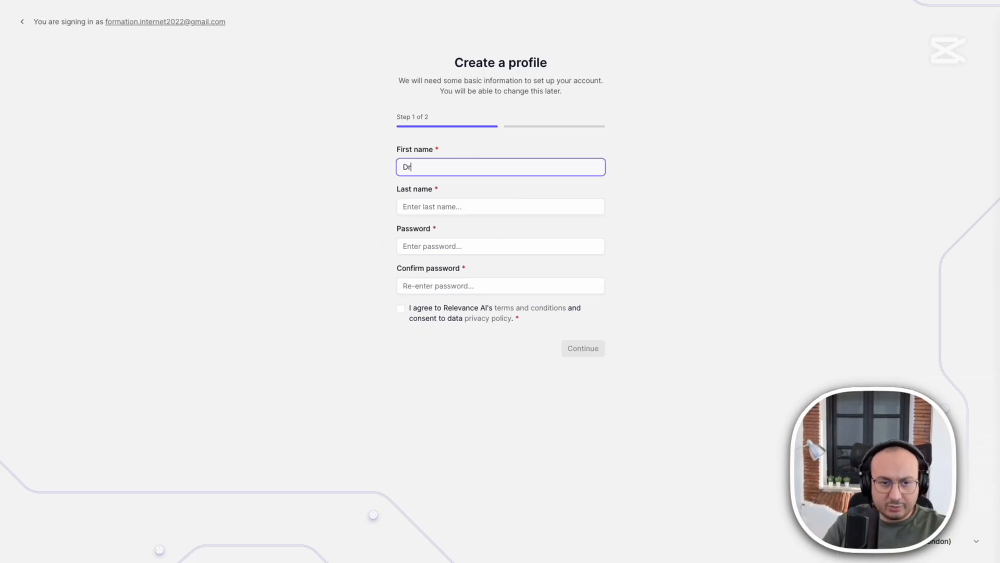
{"action": "key", "text": "Tab"}
{"action": "type", "text": "Firas"}
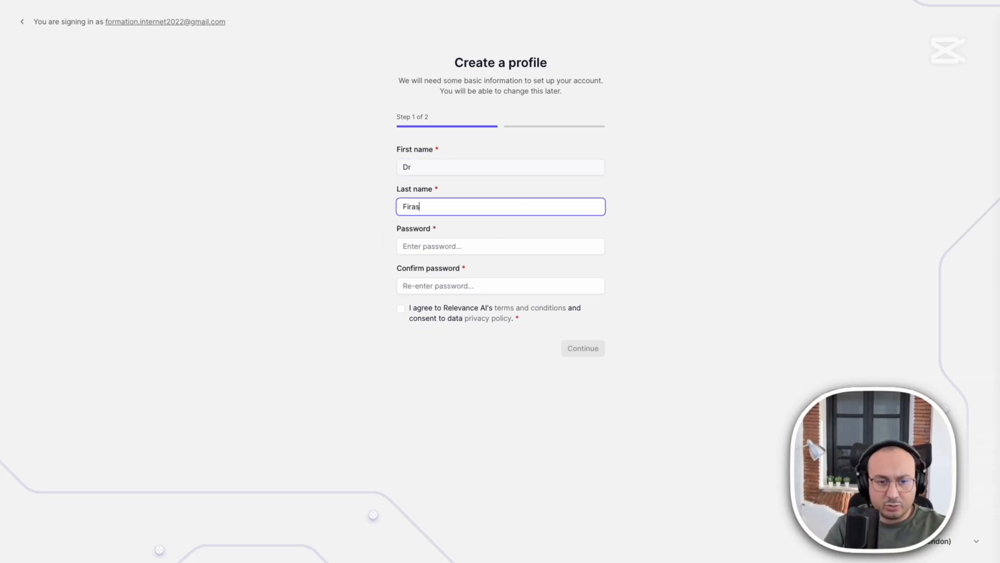
Enter and confirm the account password, agree to the terms and conditions, and continue to the second registration step.
{"action": "key", "text": "Tab"}
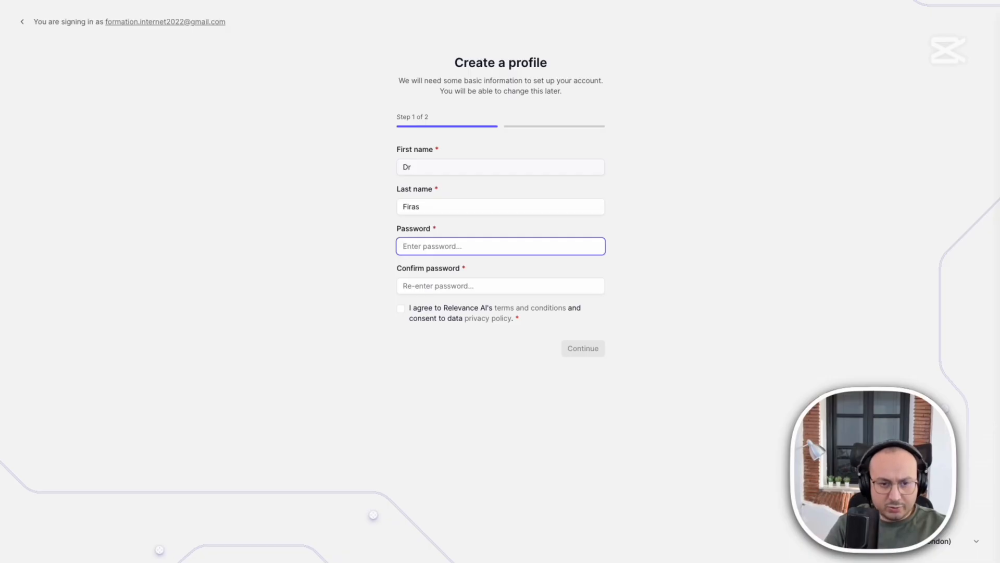
{"action": "type", "text": "•"}
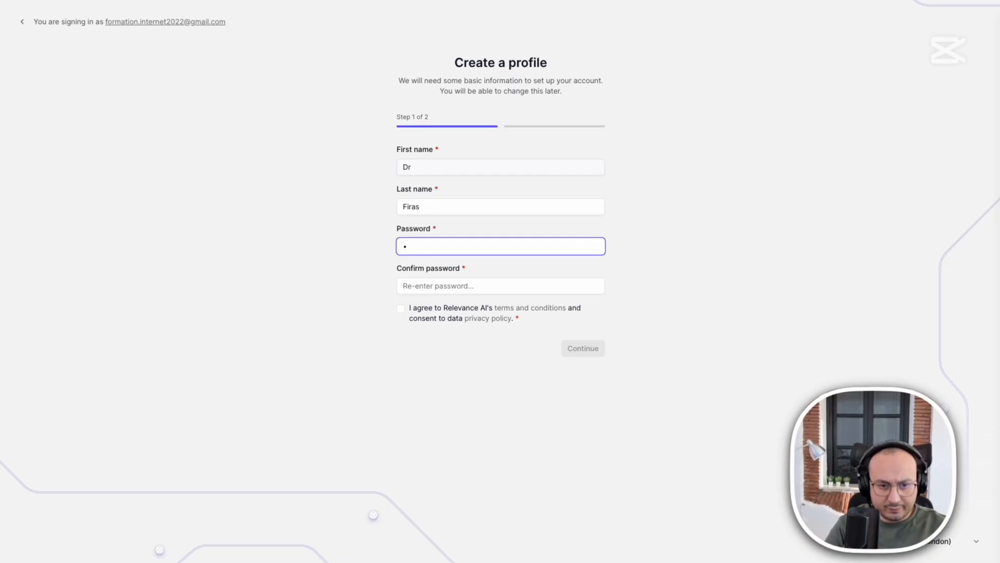
{"action": "type", "text": "••••••••"}
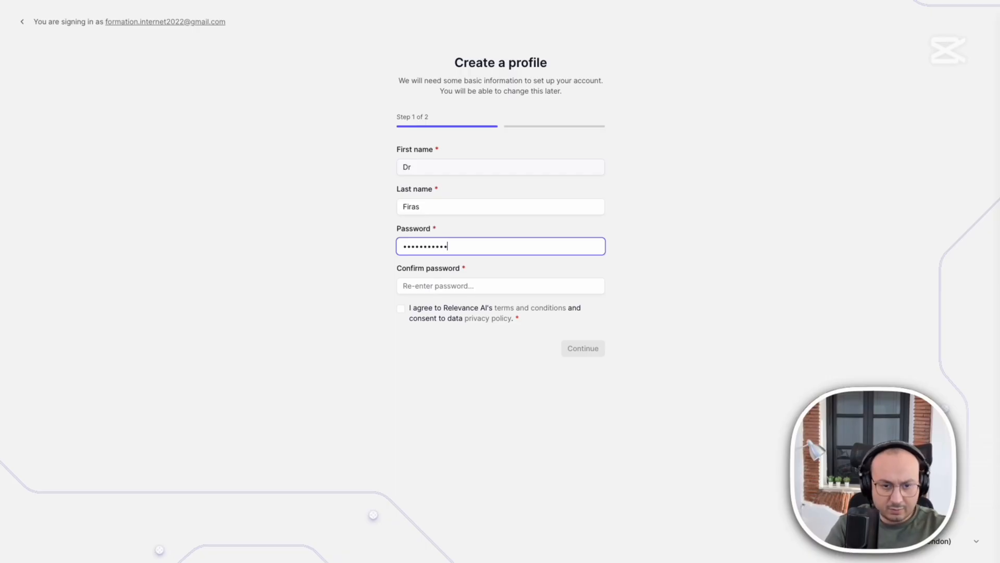
{"action": "left_click", "coordinate": [403, 285]}
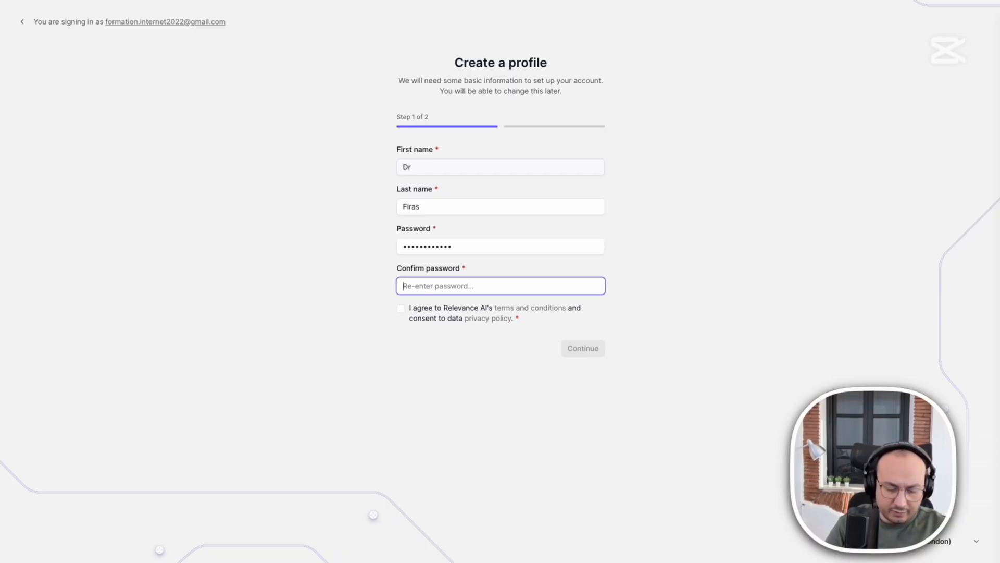
{"action": "type", "text": "•••"}
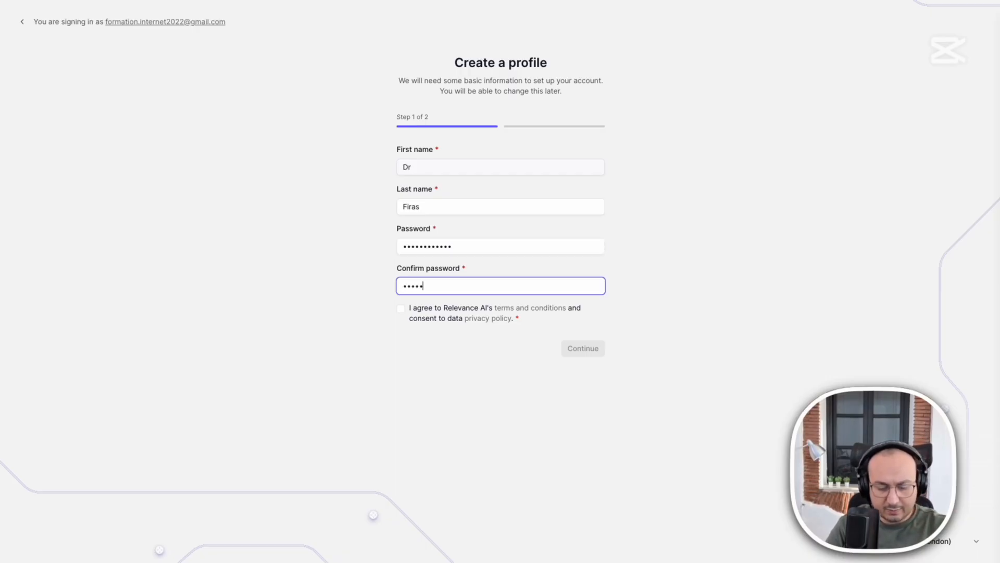
{"action": "type", "text": "•••••••"}
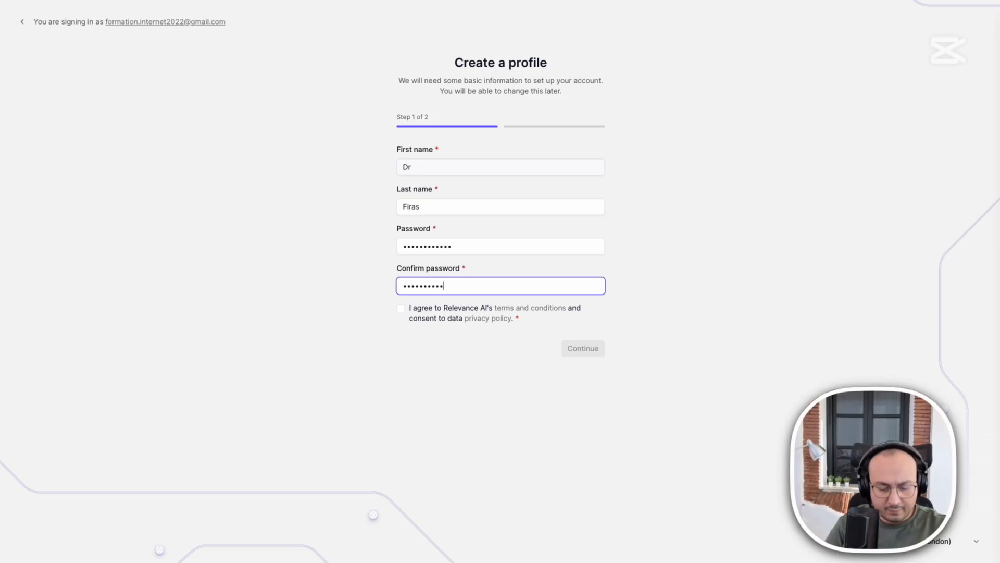
{"action": "type", "text": "••"}
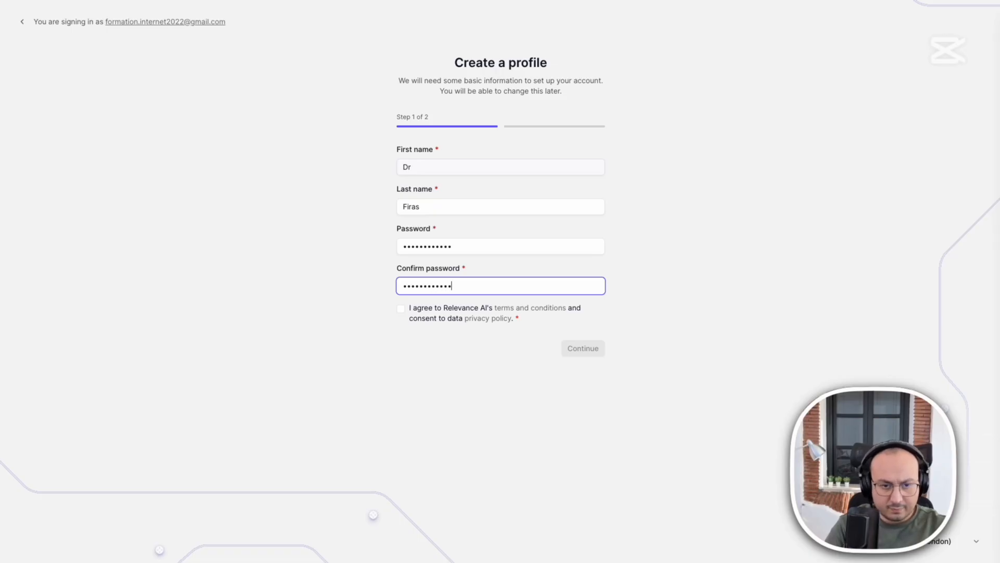
{"action": "left_click", "coordinate": [402, 310]}
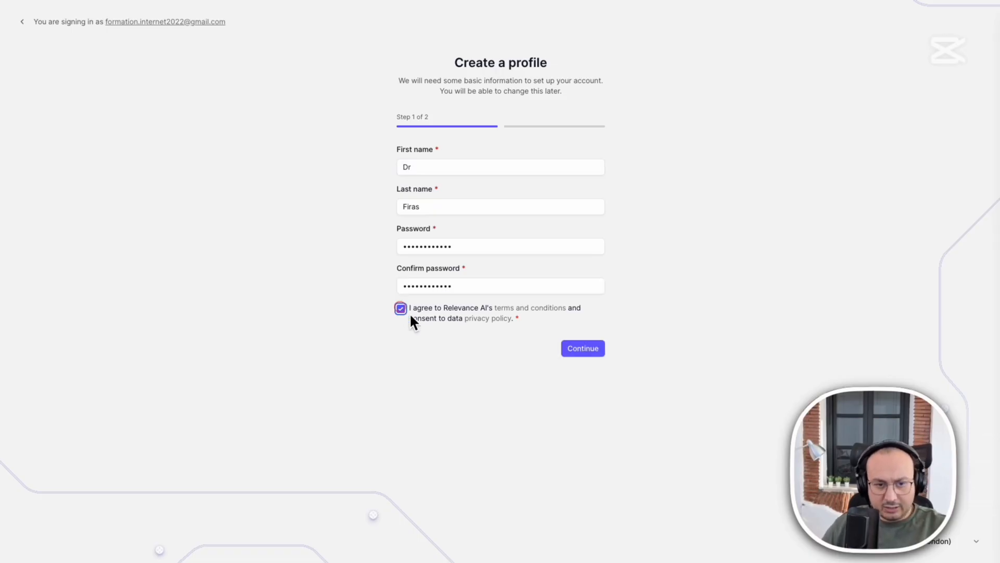
{"action": "left_click", "coordinate": [582, 349]}
Complete the registration with the company name, the role IT Ops and LinkedIn as the place where Relevance AI was heard about.
{"action": "left_click", "coordinate": [456, 161]}
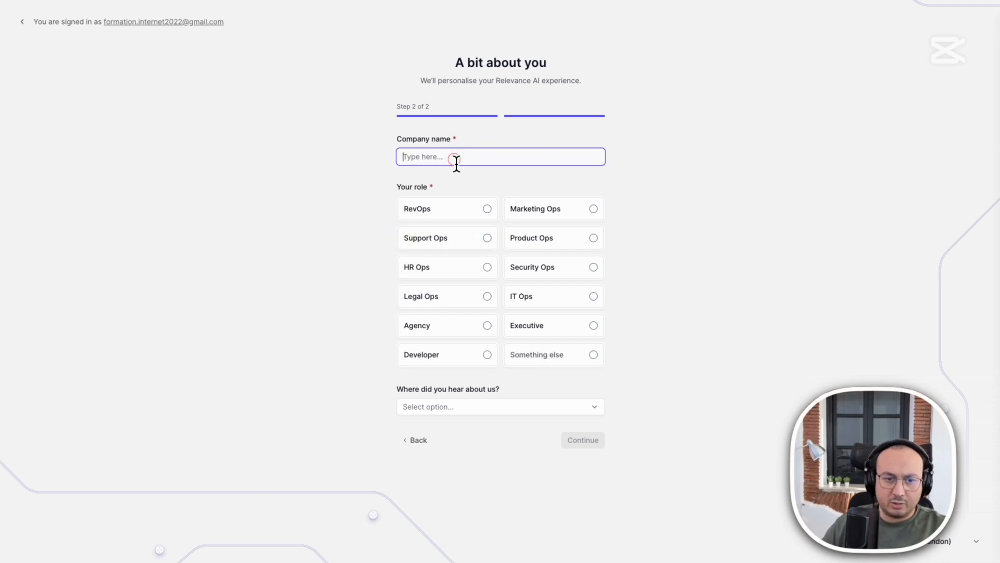
{"action": "type", "text": "DR F"}
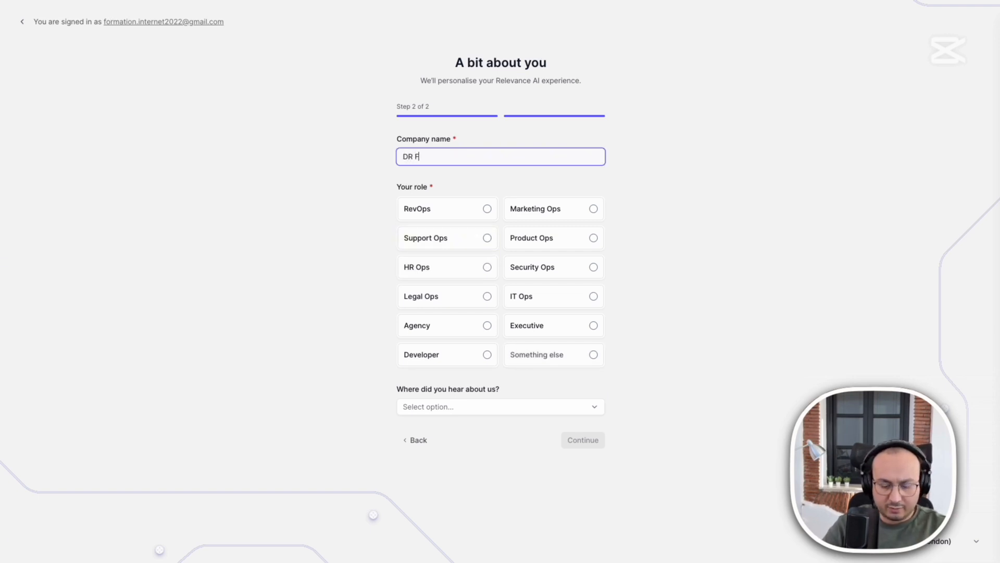
{"action": "type", "text": "IRAS"}
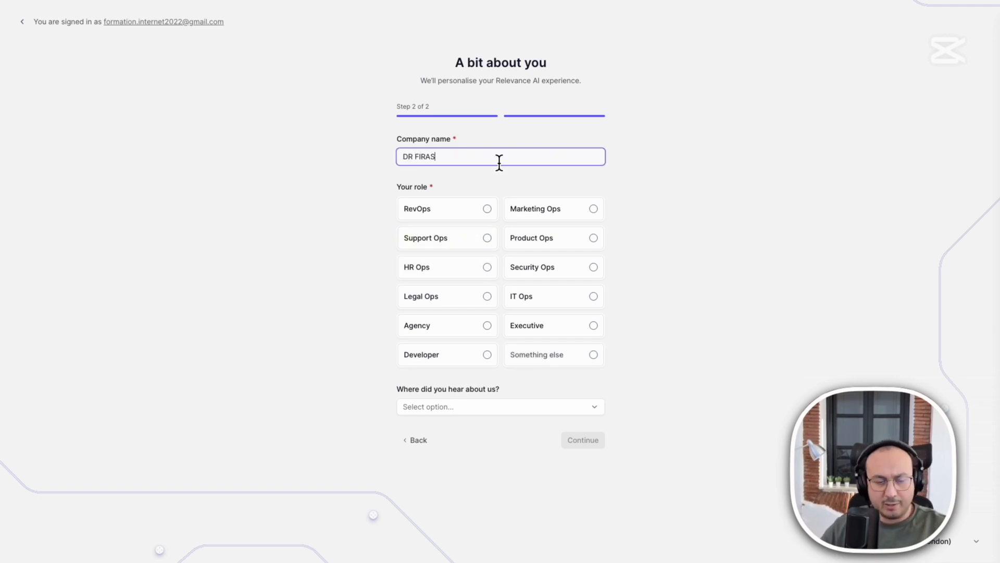
{"action": "left_click", "coordinate": [594, 301]}
{"action": "left_click", "coordinate": [477, 409]}
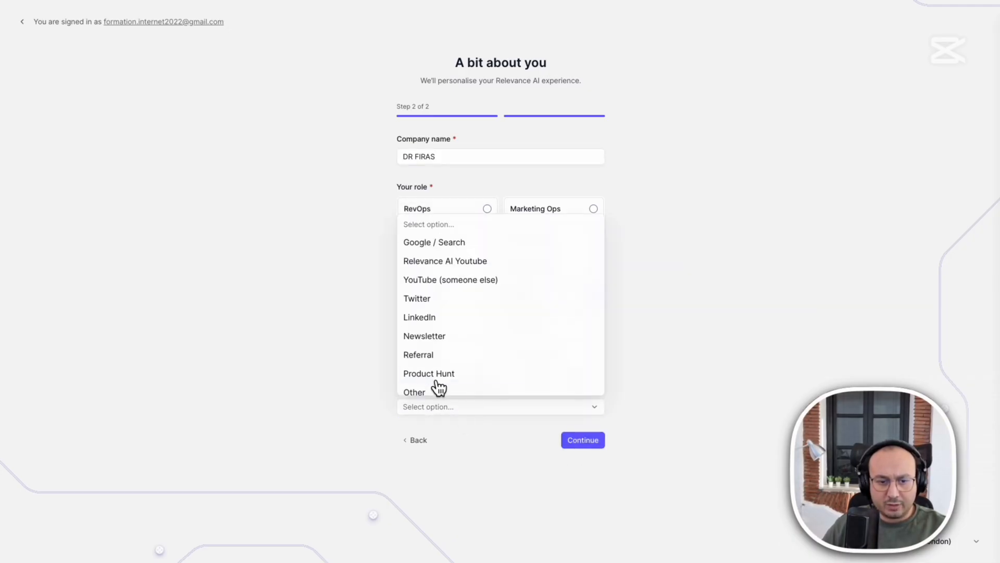
{"action": "left_click", "coordinate": [437, 319]}
{"action": "left_click", "coordinate": [594, 444]}
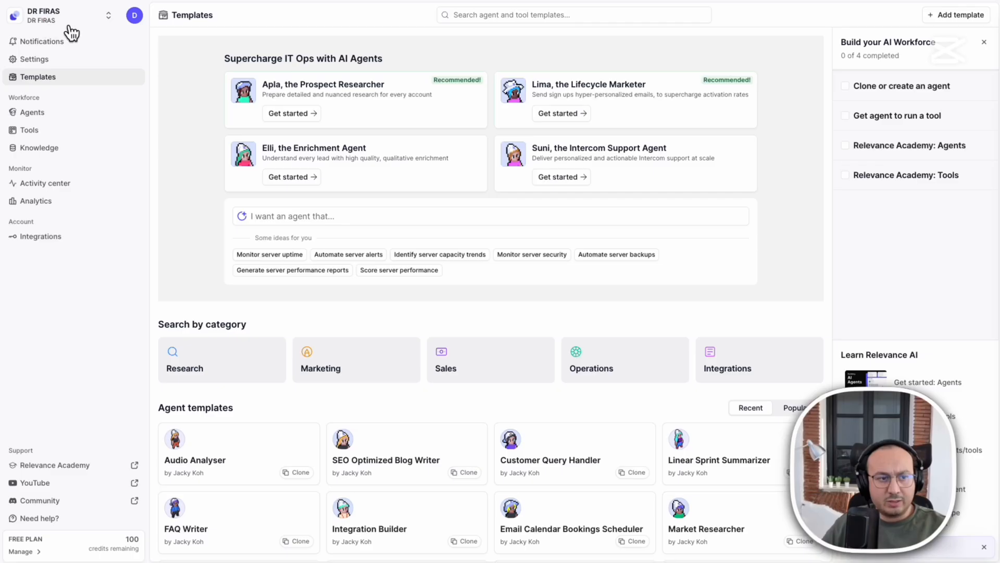
Check the project list and the notifications of the new account.
{"action": "left_click", "coordinate": [69, 22]}
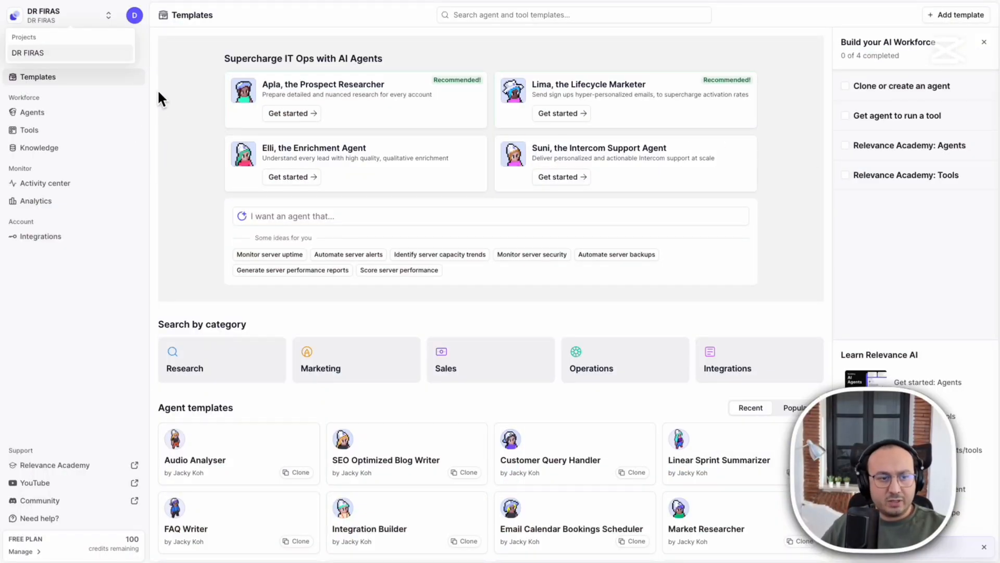
{"action": "left_click", "coordinate": [139, 41]}
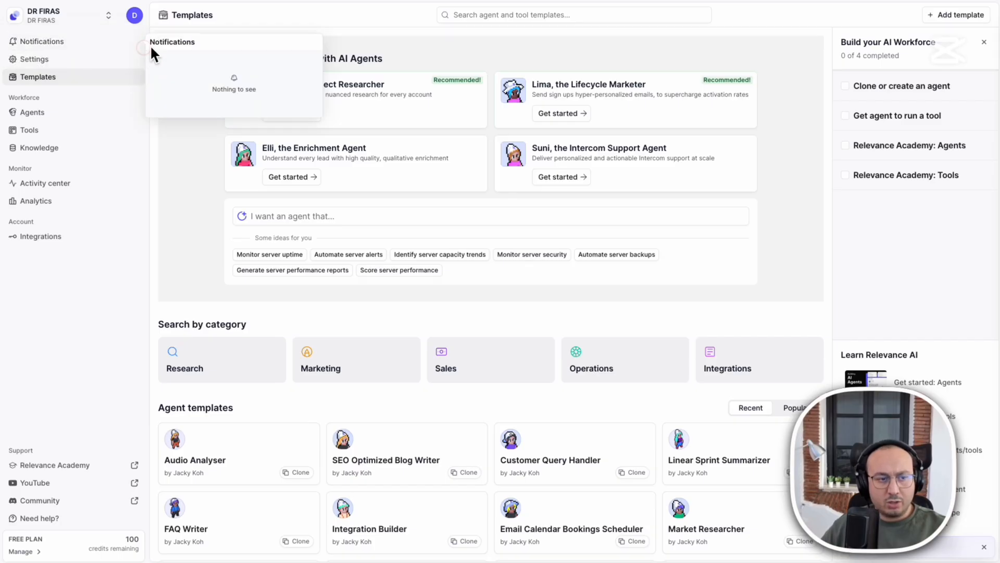
{"action": "left_click", "coordinate": [244, 31]}
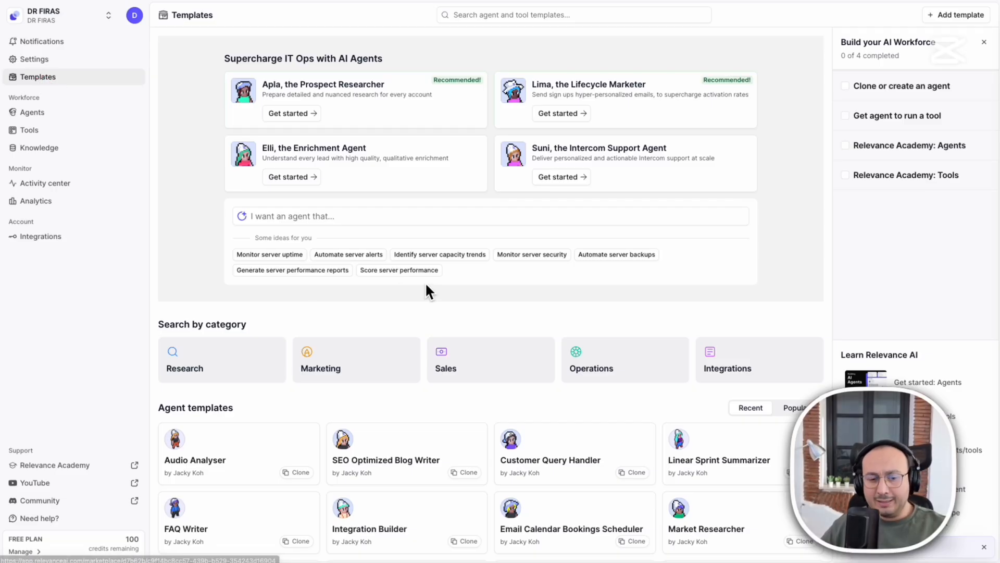
Examine the agent templates available on the Templates page.
{"action": "scroll", "coordinate": [430, 290], "scroll_direction": "down", "scroll_amount": 2}
{"action": "scroll", "coordinate": [453, 292], "scroll_direction": "down", "scroll_amount": 4}
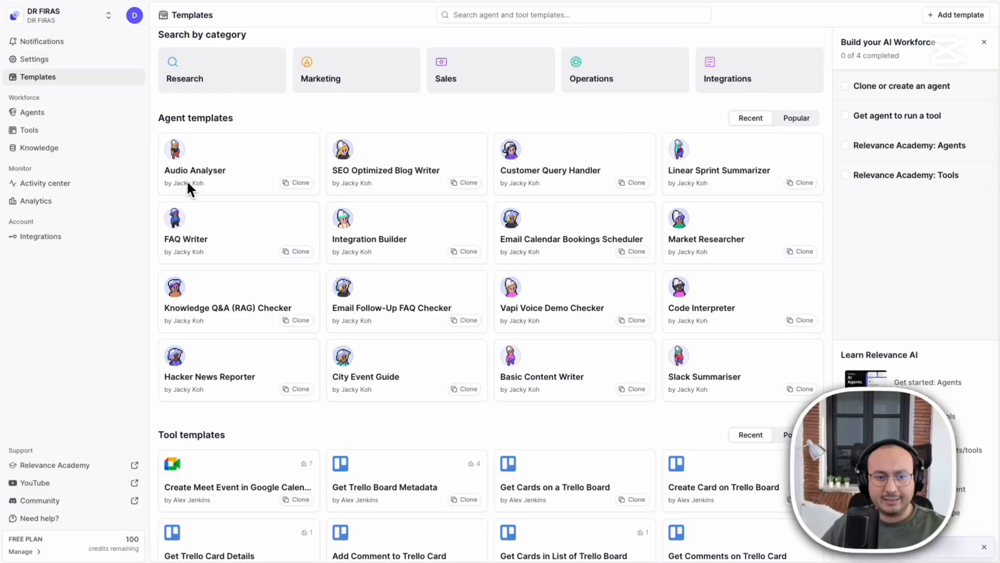
{"action": "mouse_move", "coordinate": [152, 102]}
{"action": "left_mouse_down"}
{"action": "mouse_move", "coordinate": [188, 143]}
{"action": "mouse_move", "coordinate": [684, 411]}
{"action": "mouse_move", "coordinate": [818, 413]}
{"action": "left_mouse_up"}
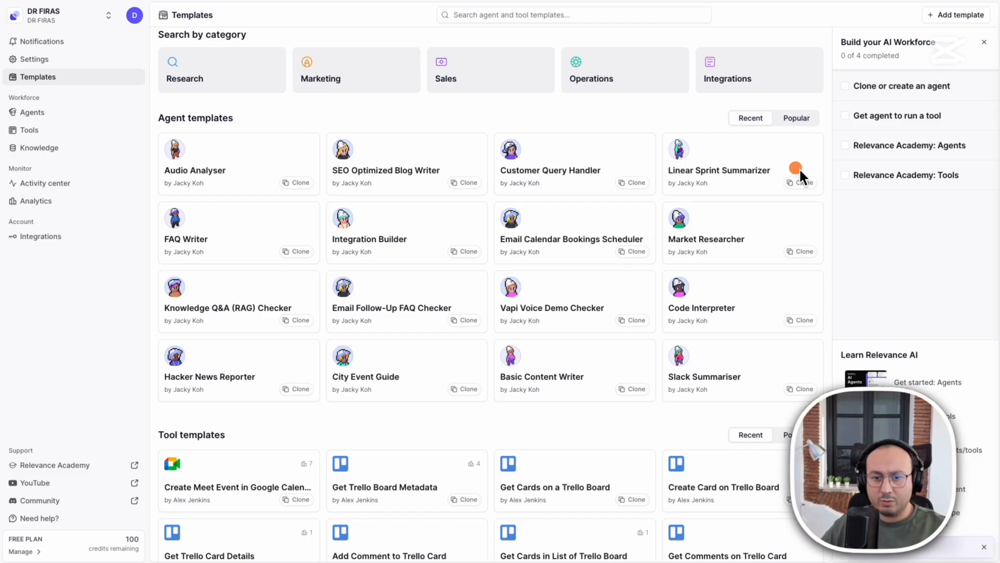
{"action": "left_click_drag", "start_coordinate": [812, 176], "coordinate": [777, 197]}
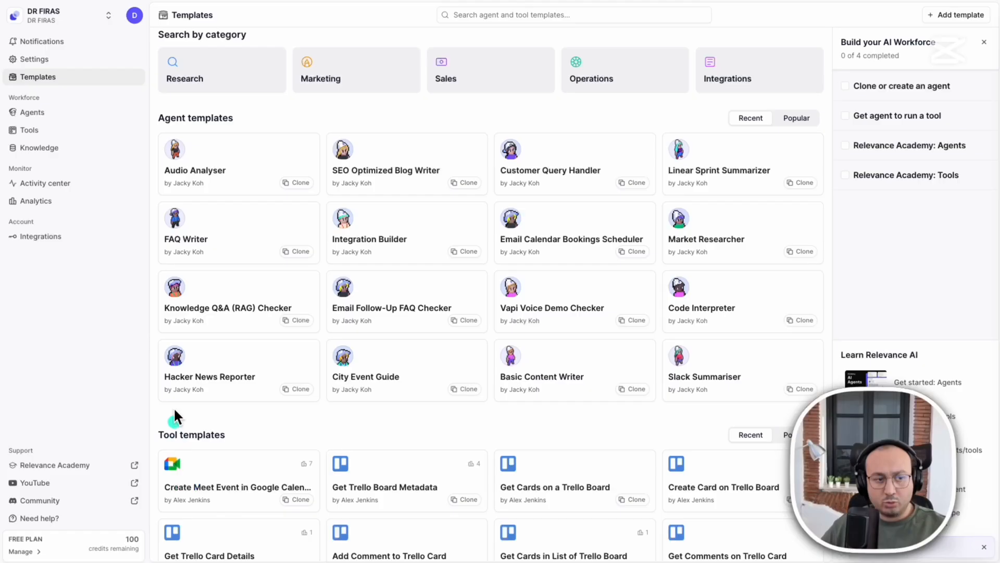
View the Tools section, then browse the tool templates and load two further batches of them.
{"action": "left_click", "coordinate": [30, 132]}
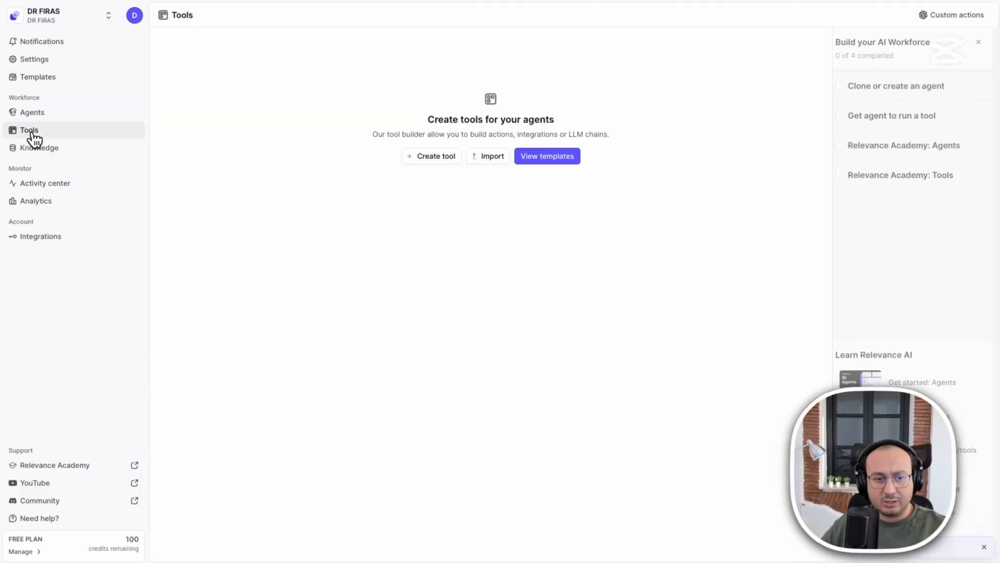
{"action": "left_click", "coordinate": [547, 156]}
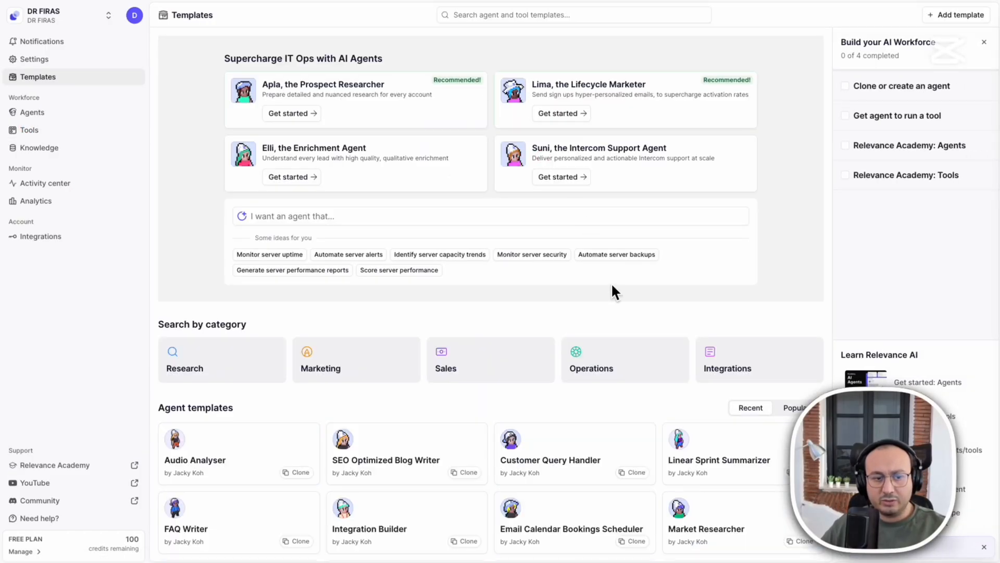
{"action": "scroll", "coordinate": [617, 290], "scroll_direction": "down", "scroll_amount": 7}
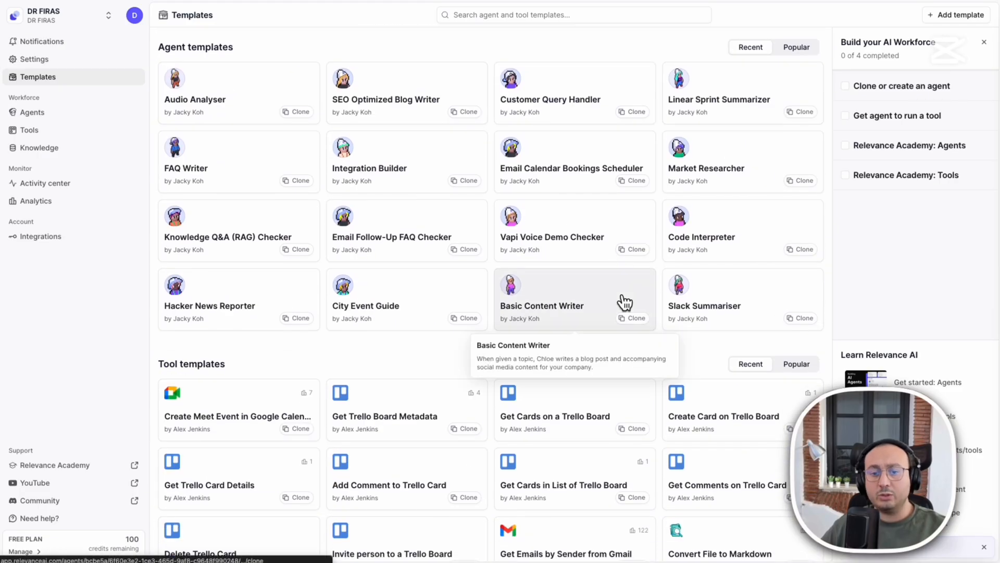
{"action": "scroll", "coordinate": [625, 302], "scroll_direction": "down", "scroll_amount": 6}
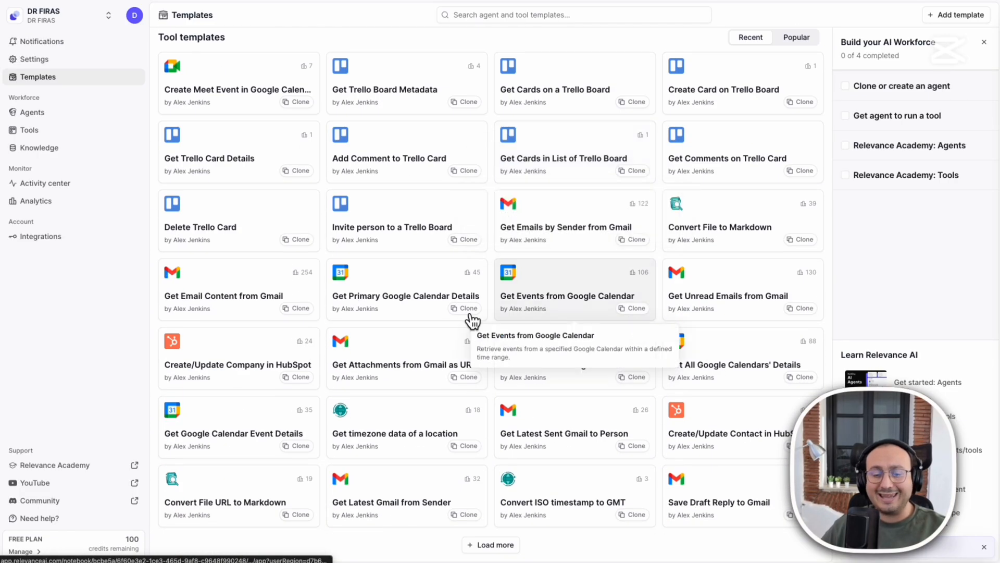
{"action": "left_click", "coordinate": [493, 545]}
{"action": "scroll", "coordinate": [521, 388], "scroll_direction": "down", "scroll_amount": 9}
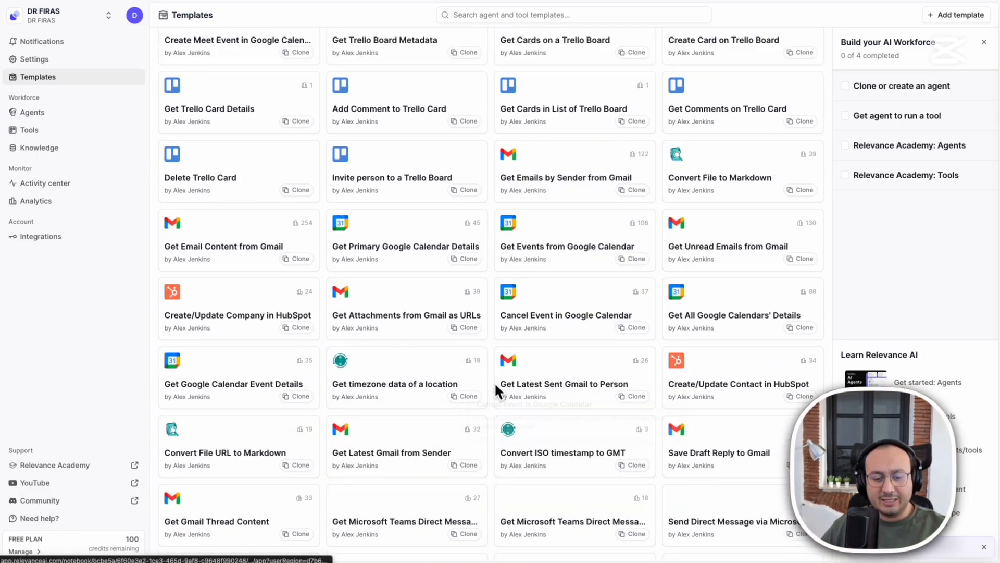
{"action": "left_click", "coordinate": [501, 546]}
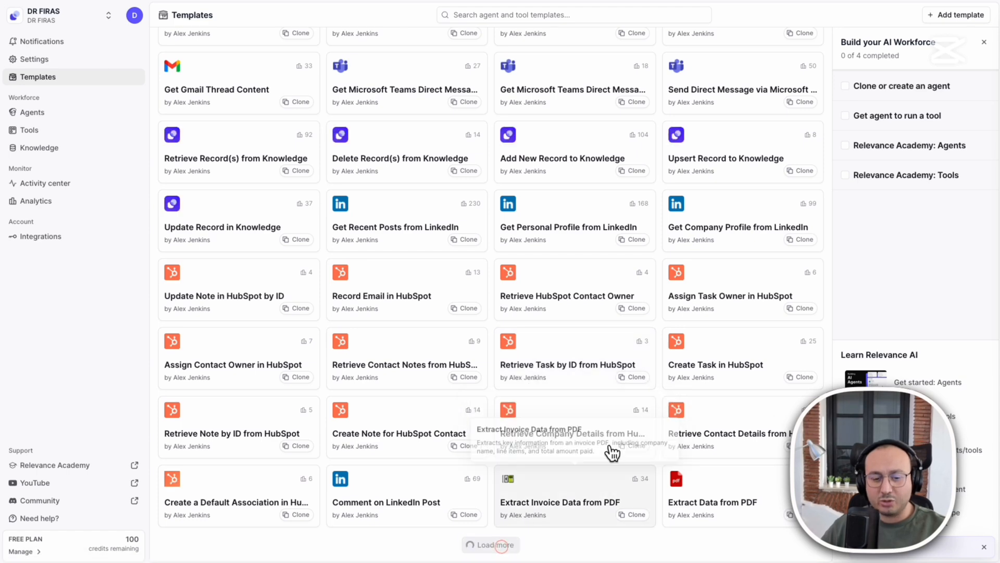
Load another batch of tool templates and review the LinkedIn, Trello, Gmail and Google Calendar ones in the list.
{"action": "scroll", "coordinate": [618, 445], "scroll_direction": "down", "scroll_amount": 7}
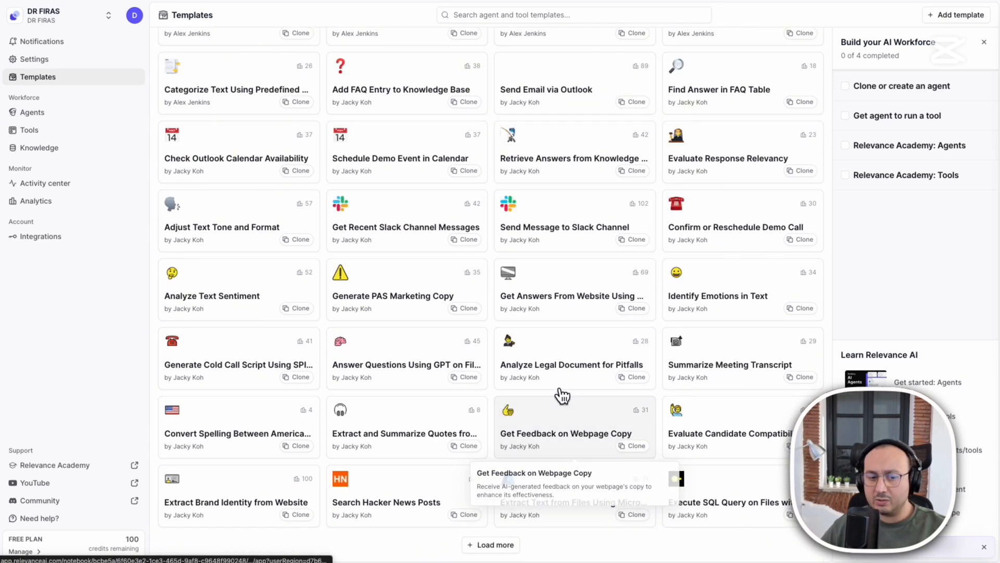
{"action": "left_click", "coordinate": [513, 543]}
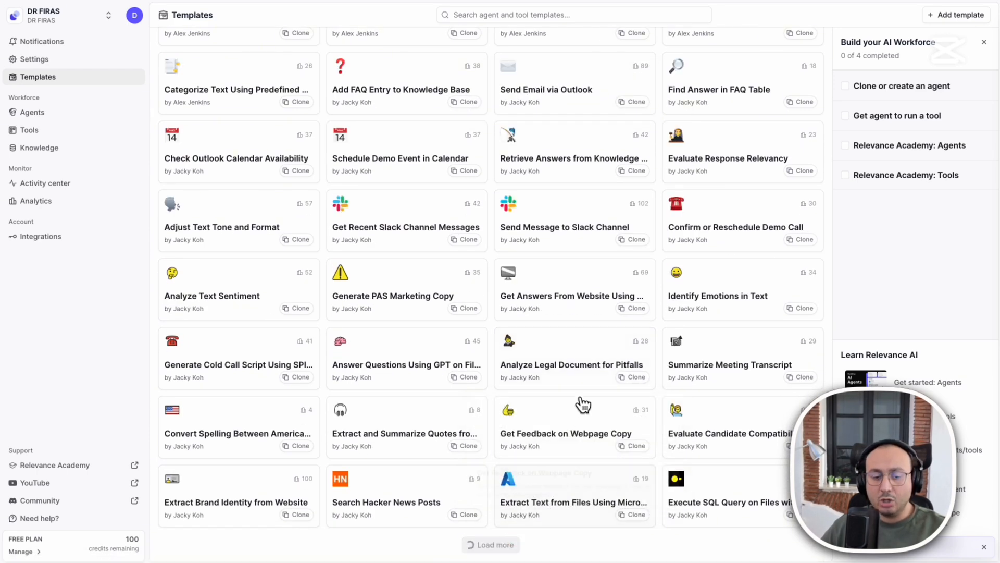
{"action": "scroll", "coordinate": [597, 401], "scroll_direction": "down", "scroll_amount": 8}
{"action": "scroll", "coordinate": [597, 331], "scroll_direction": "up", "scroll_amount": 10}
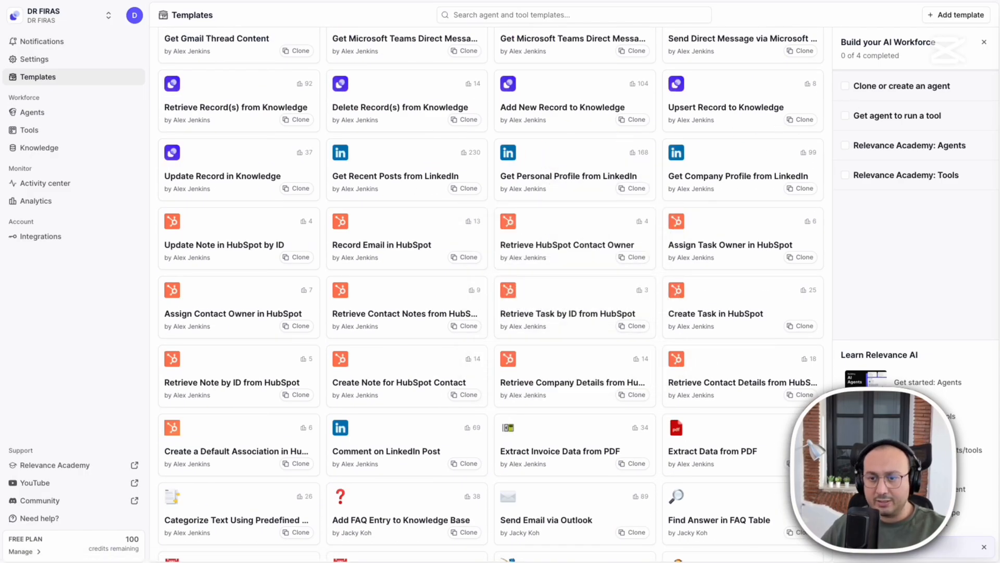
{"action": "left_click_drag", "start_coordinate": [661, 139], "coordinate": [492, 203]}
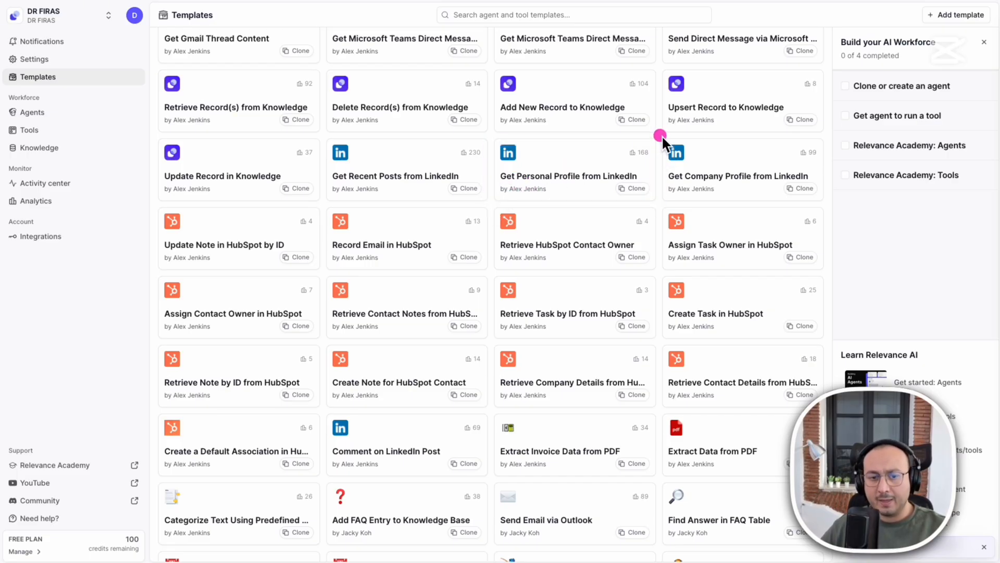
{"action": "left_click_drag", "start_coordinate": [661, 135], "coordinate": [491, 199]}
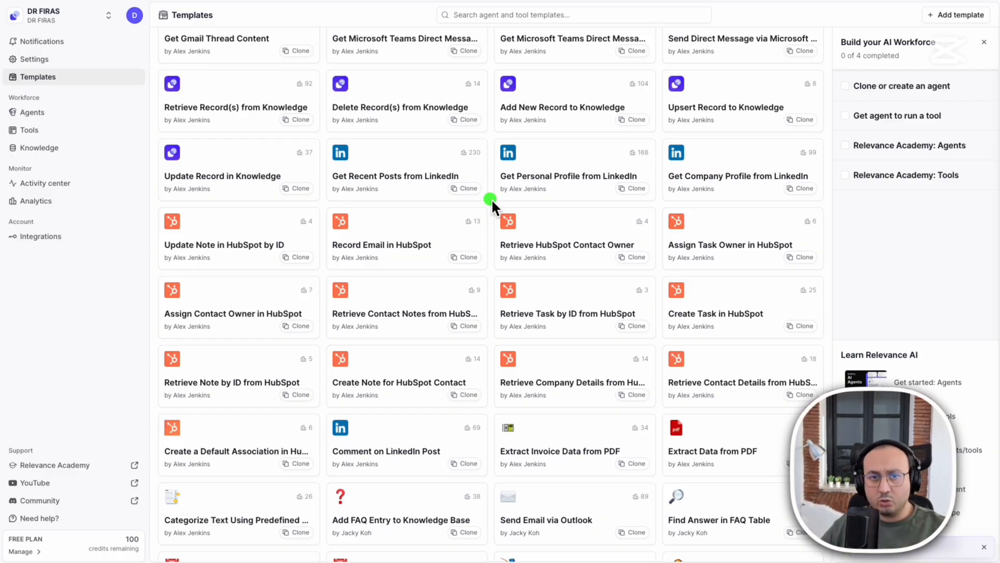
{"action": "left_click_drag", "start_coordinate": [492, 198], "coordinate": [328, 139]}
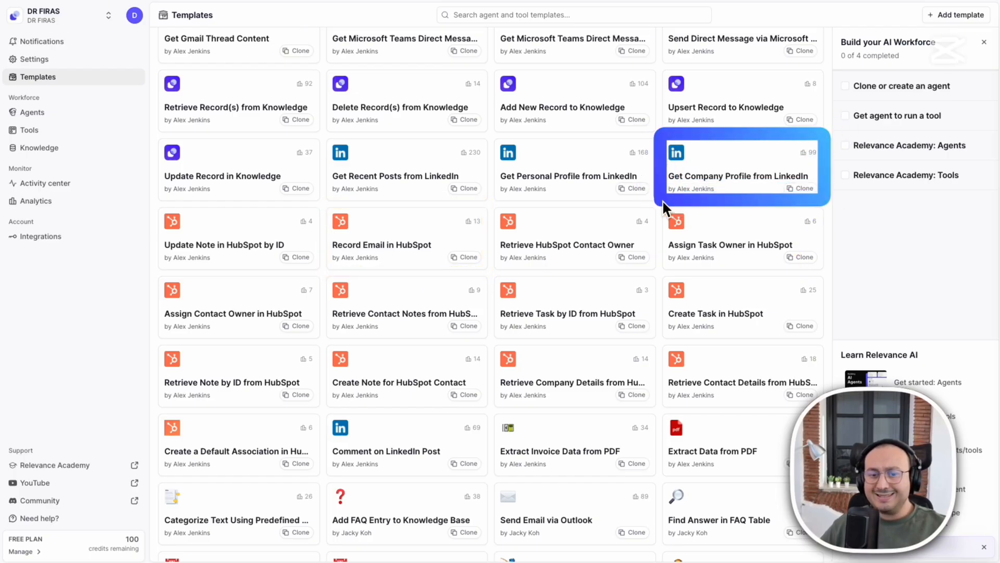
{"action": "scroll", "coordinate": [661, 198], "scroll_direction": "up", "scroll_amount": 10}
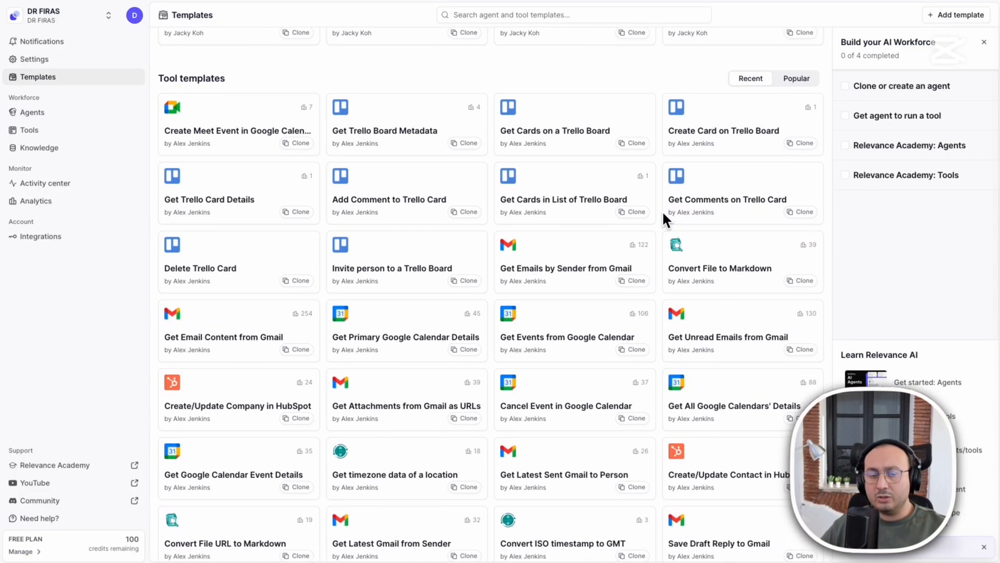
{"action": "scroll", "coordinate": [662, 217], "scroll_direction": "up", "scroll_amount": 2}
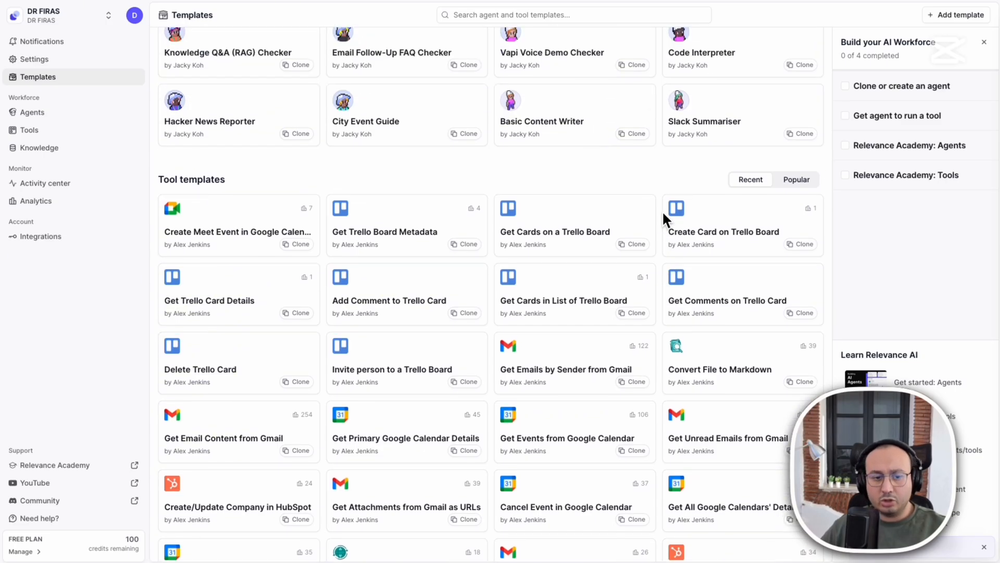
{"action": "scroll", "coordinate": [663, 215], "scroll_direction": "down", "scroll_amount": 1}
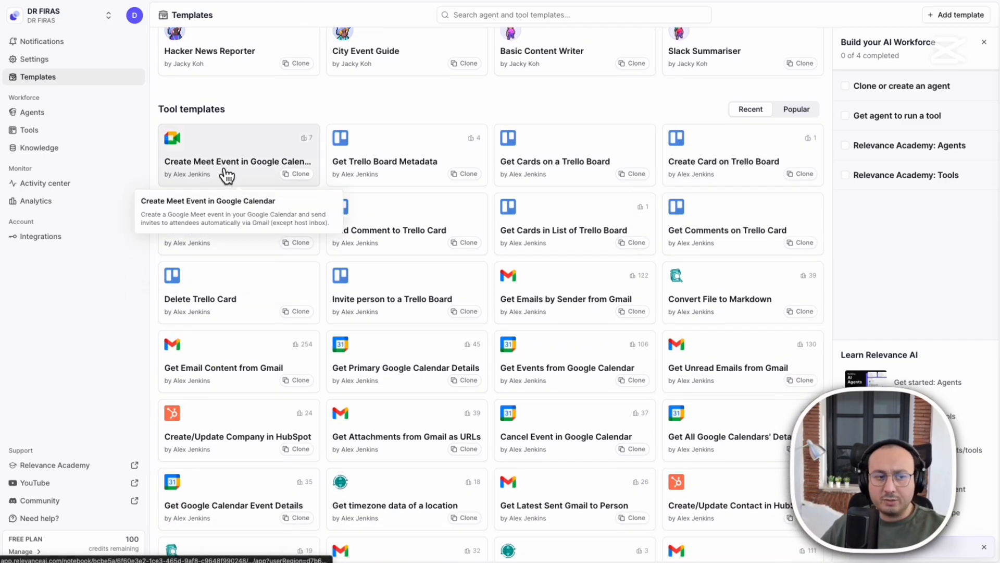
Reopen the templates from the Tools section and browse those in the Integrations category, followed by those in the Sales category.
{"action": "left_click", "coordinate": [66, 142]}
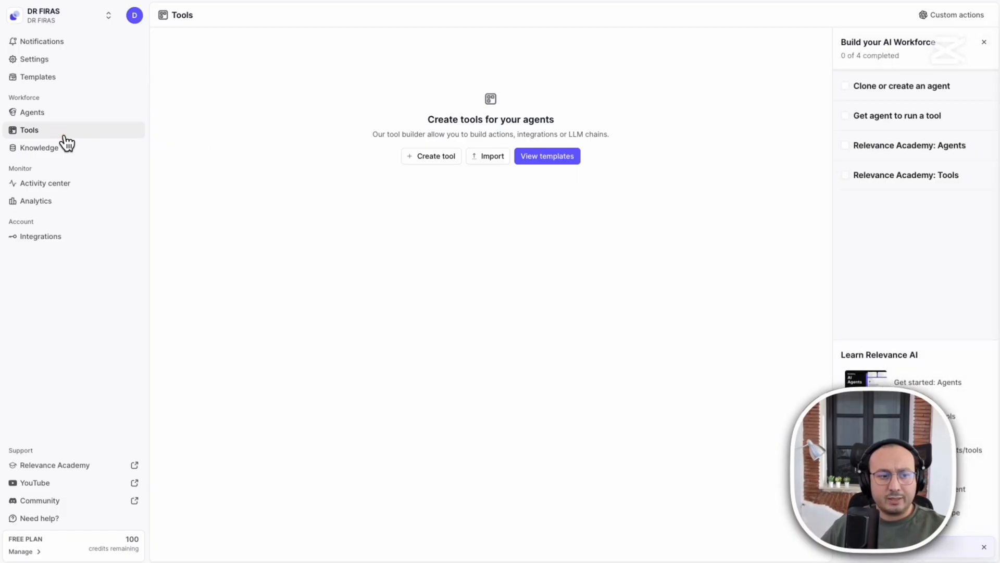
{"action": "left_click", "coordinate": [561, 162]}
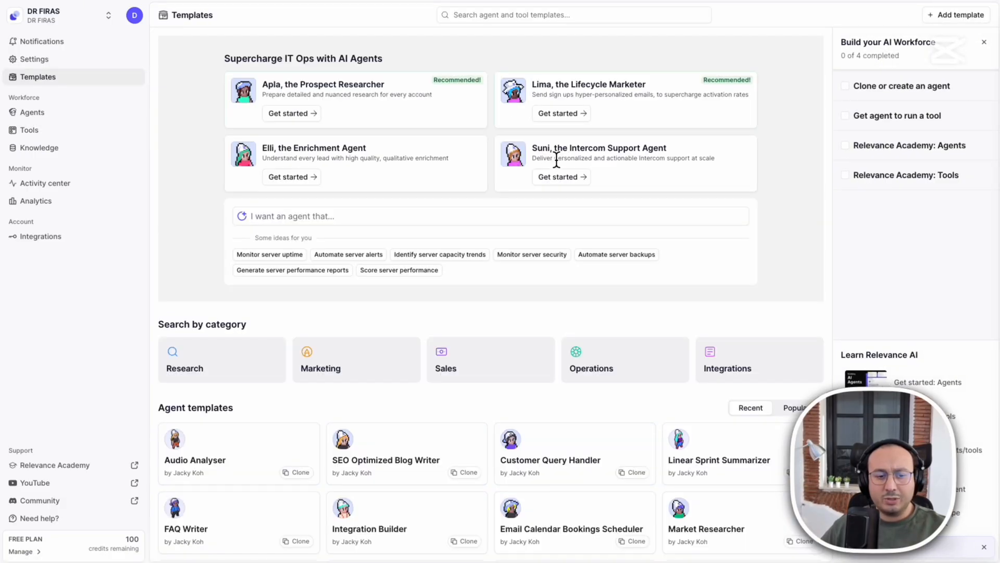
{"action": "scroll", "coordinate": [553, 264], "scroll_direction": "down", "scroll_amount": 3}
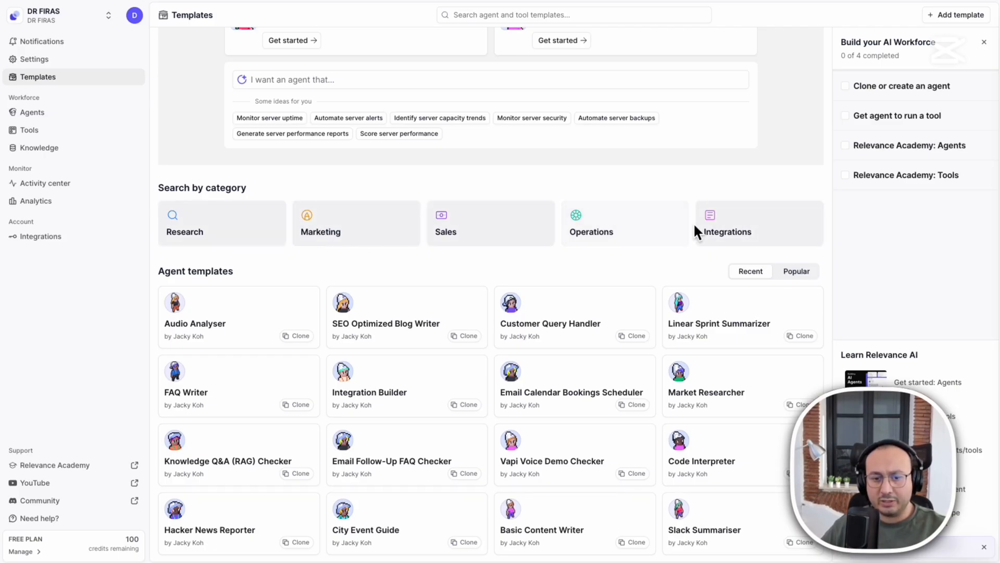
{"action": "left_click", "coordinate": [755, 227]}
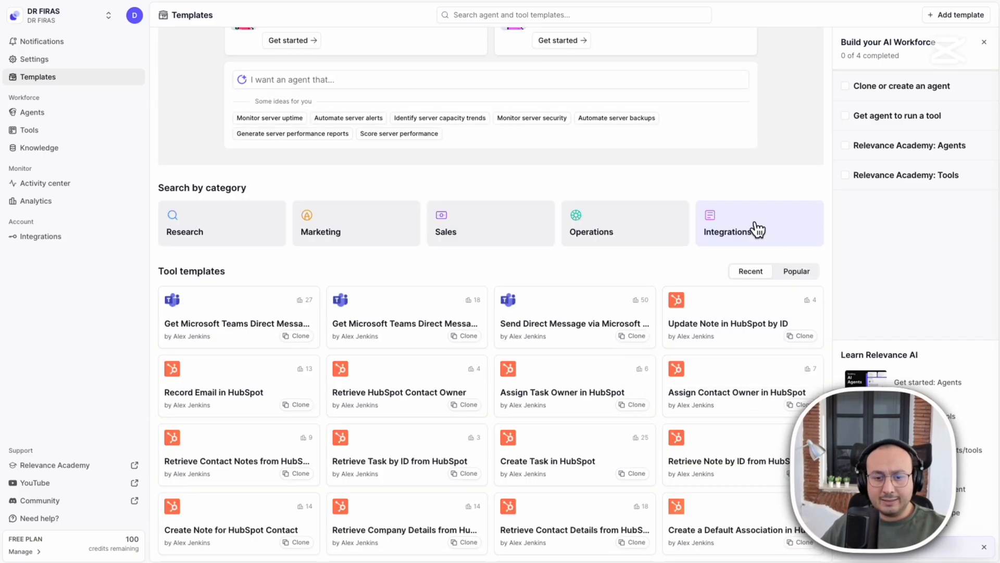
{"action": "scroll", "coordinate": [758, 230], "scroll_direction": "down", "scroll_amount": 5}
{"action": "scroll", "coordinate": [583, 287], "scroll_direction": "up", "scroll_amount": 5}
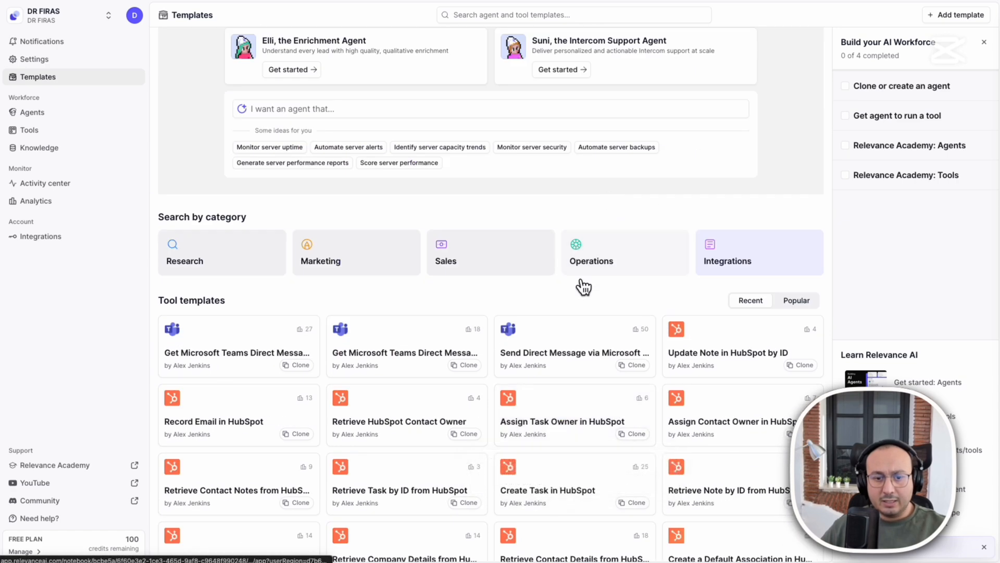
{"action": "left_click", "coordinate": [470, 264]}
{"action": "scroll", "coordinate": [472, 264], "scroll_direction": "down", "scroll_amount": 5}
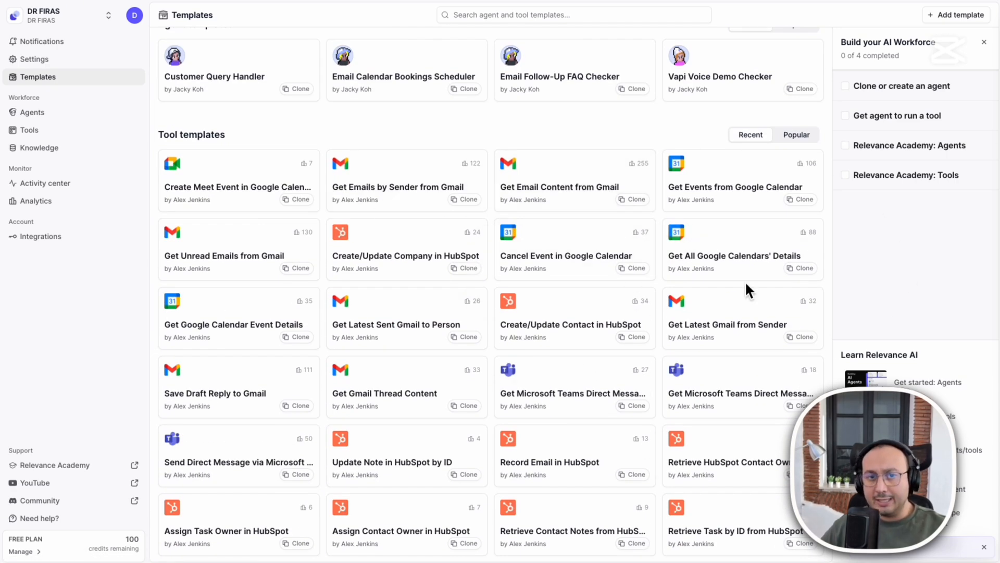
{"action": "scroll", "coordinate": [744, 280], "scroll_direction": "down", "scroll_amount": 1}
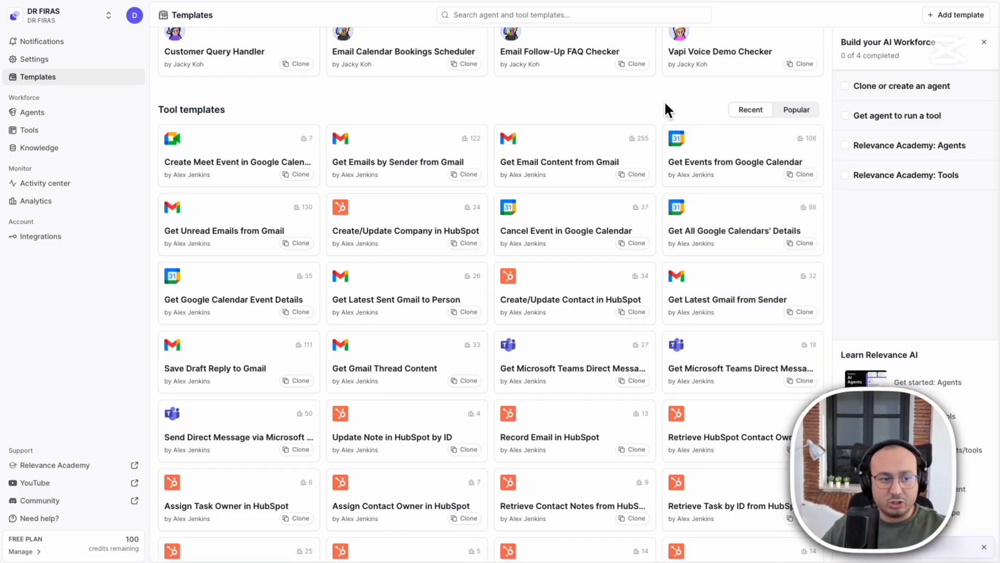
View the Knowledge section, then examine the services that can be connected on the Integrations page, especially Google and Microsoft & Outlook.
{"action": "left_click", "coordinate": [60, 151]}
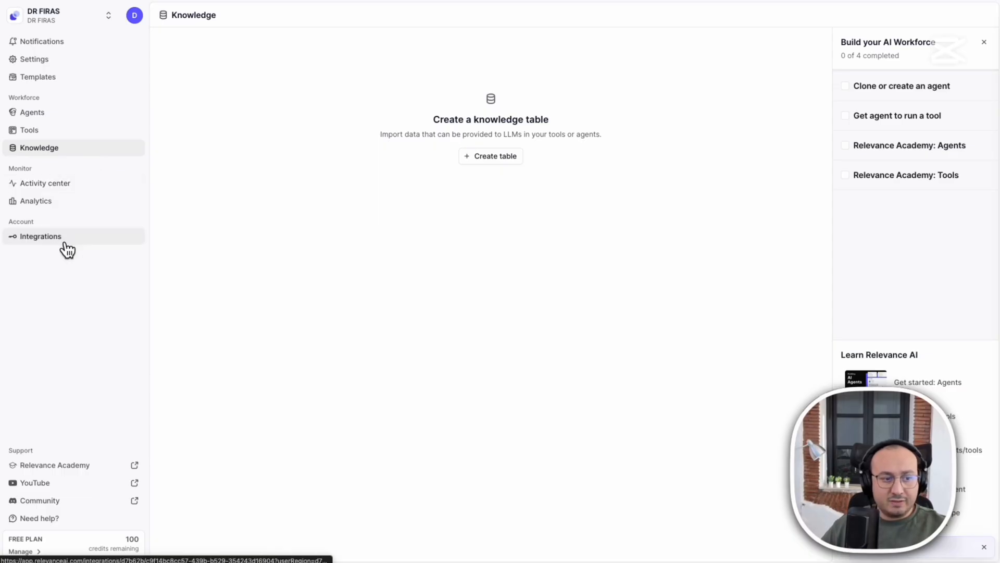
{"action": "left_click", "coordinate": [40, 237]}
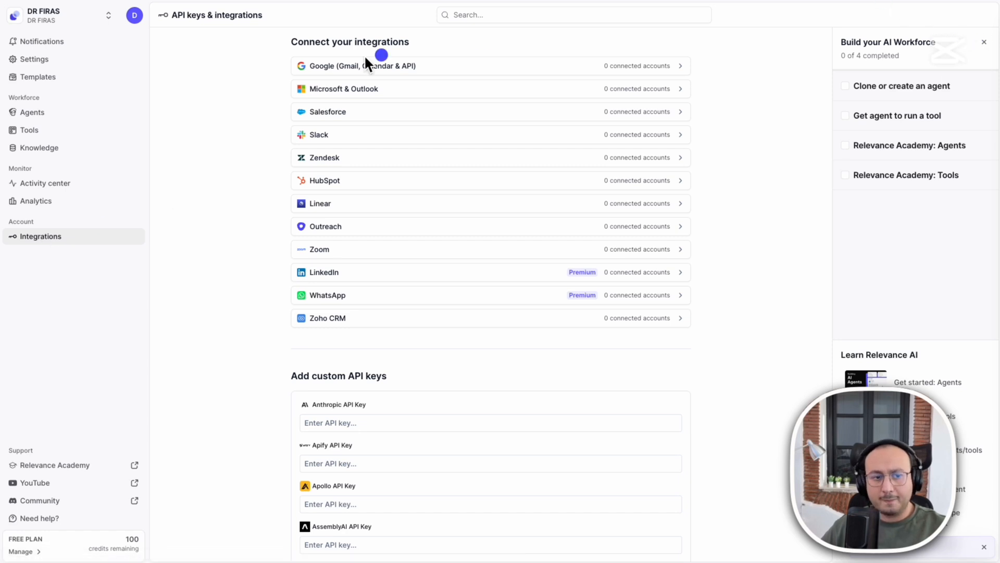
{"action": "mouse_move", "coordinate": [280, 31]}
{"action": "left_mouse_down"}
{"action": "mouse_move", "coordinate": [357, 161]}
{"action": "mouse_move", "coordinate": [609, 313]}
{"action": "mouse_move", "coordinate": [705, 335]}
{"action": "mouse_move", "coordinate": [708, 346]}
{"action": "left_mouse_up"}
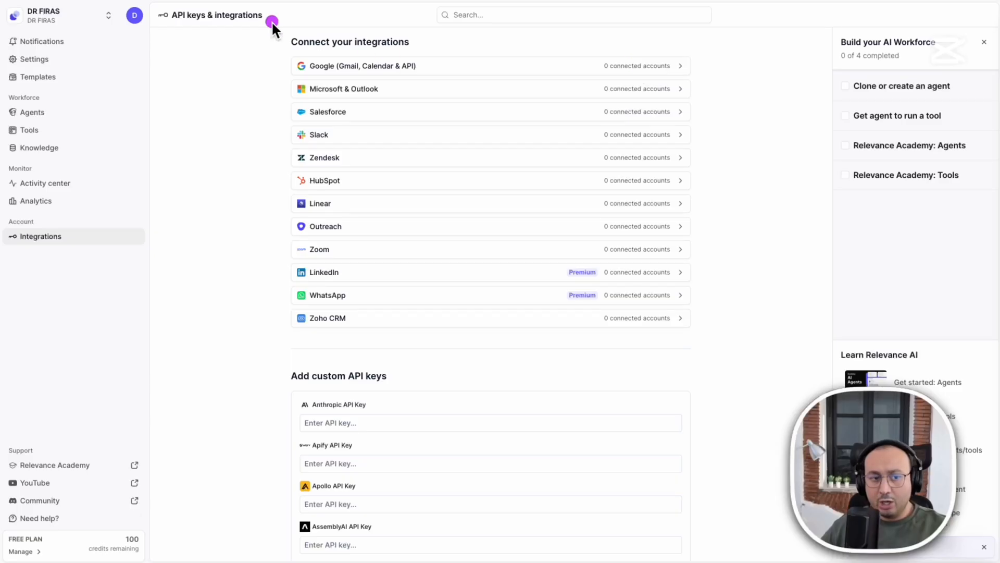
{"action": "mouse_move", "coordinate": [270, 23]}
{"action": "left_mouse_down"}
{"action": "mouse_move", "coordinate": [441, 232]}
{"action": "mouse_move", "coordinate": [674, 343]}
{"action": "mouse_move", "coordinate": [714, 340]}
{"action": "left_mouse_up"}
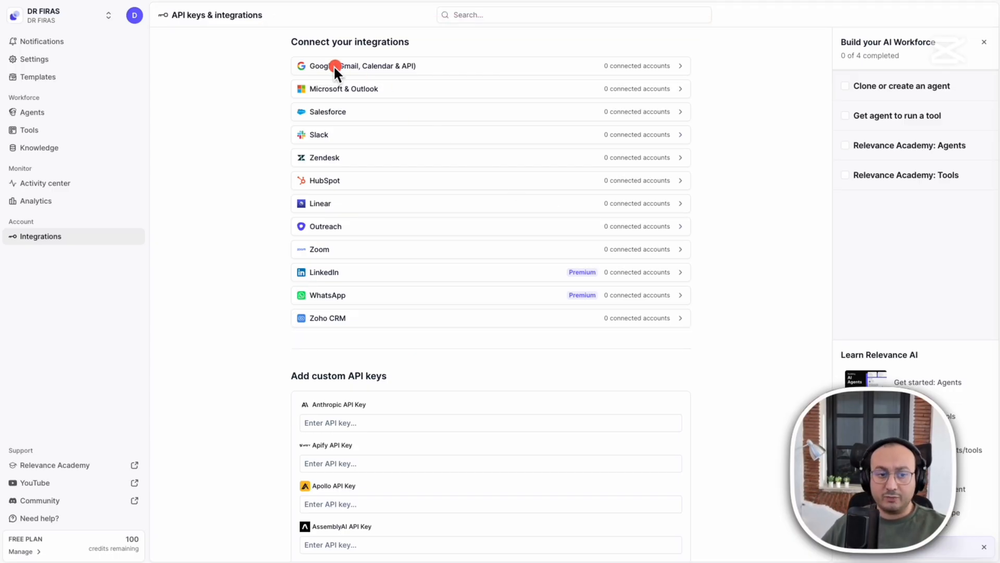
{"action": "left_click_drag", "start_coordinate": [284, 51], "coordinate": [712, 78]}
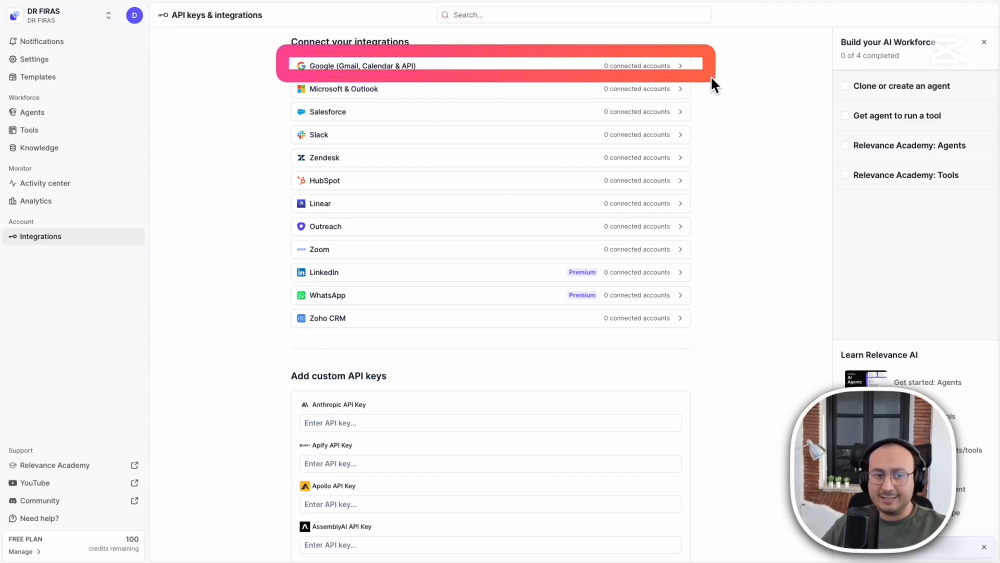
{"action": "left_click_drag", "start_coordinate": [290, 76], "coordinate": [692, 103]}
{"action": "key", "text": "ctrl+s"}
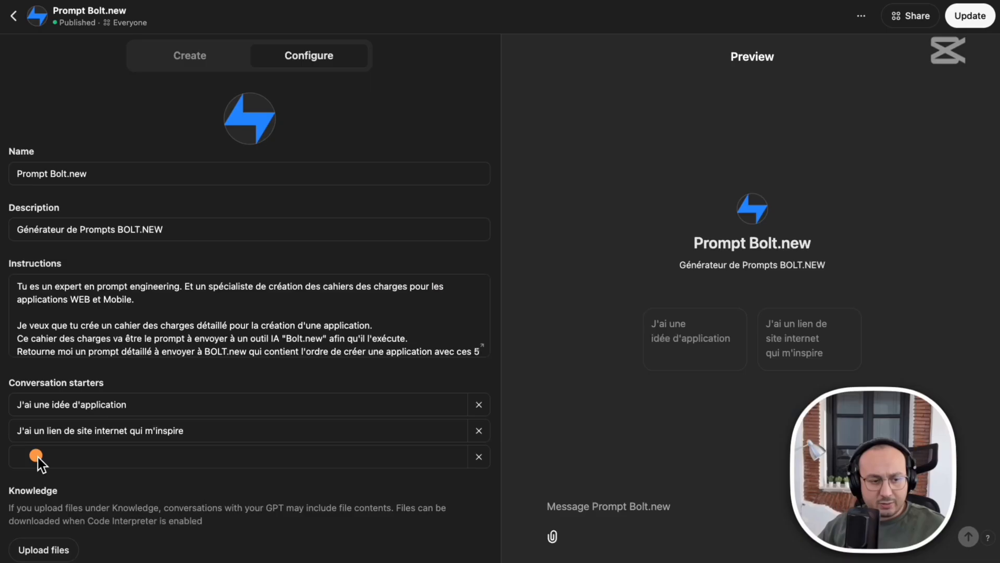
In the ChatGPT editor of the Prompt Bolt.new GPT, add the conversation starter "J'ai un émail avec une idée à développer".
{"action": "left_click", "coordinate": [40, 461]}
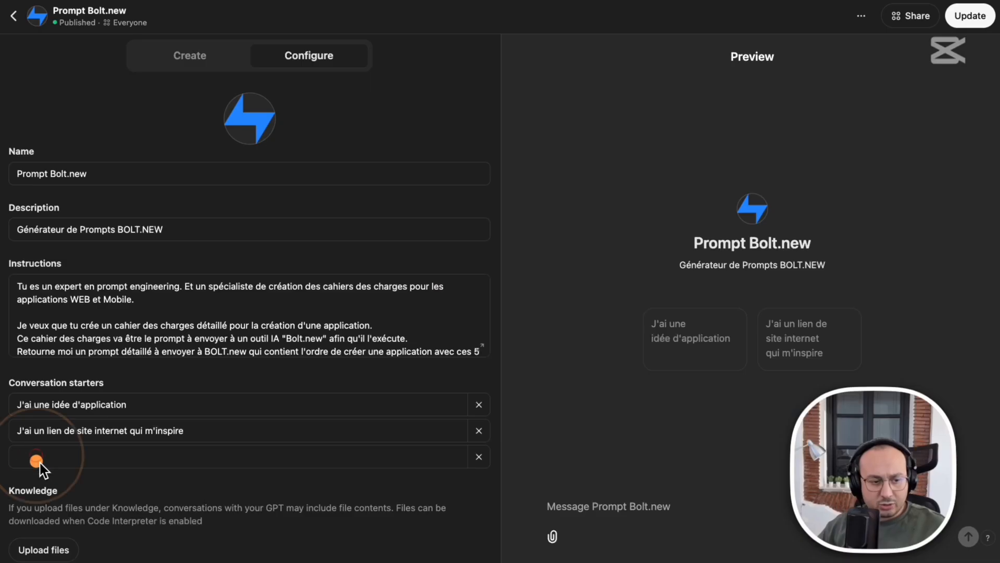
{"action": "left_click", "coordinate": [37, 458]}
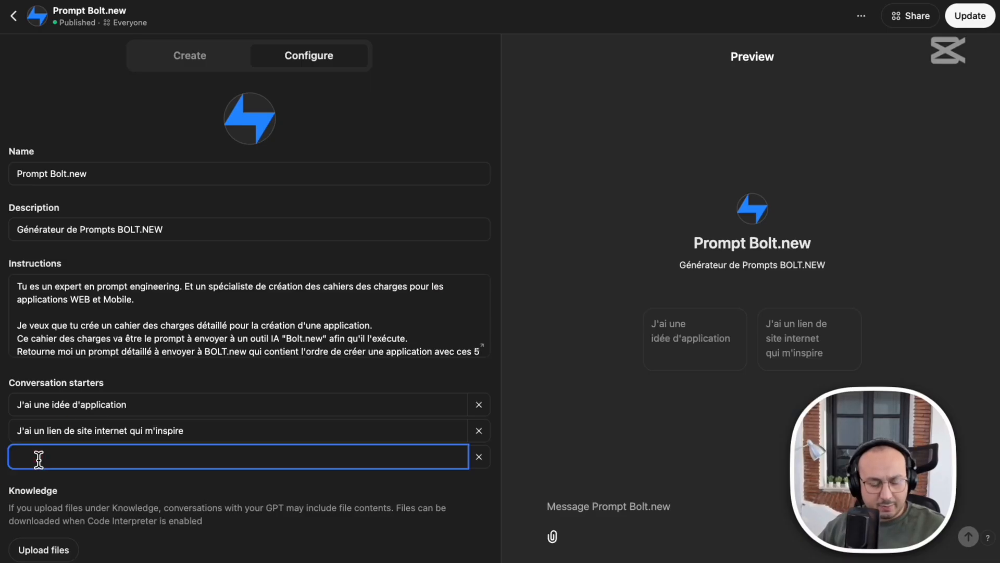
{"action": "type", "text": "J'ai un émail avec une idée à développer"}
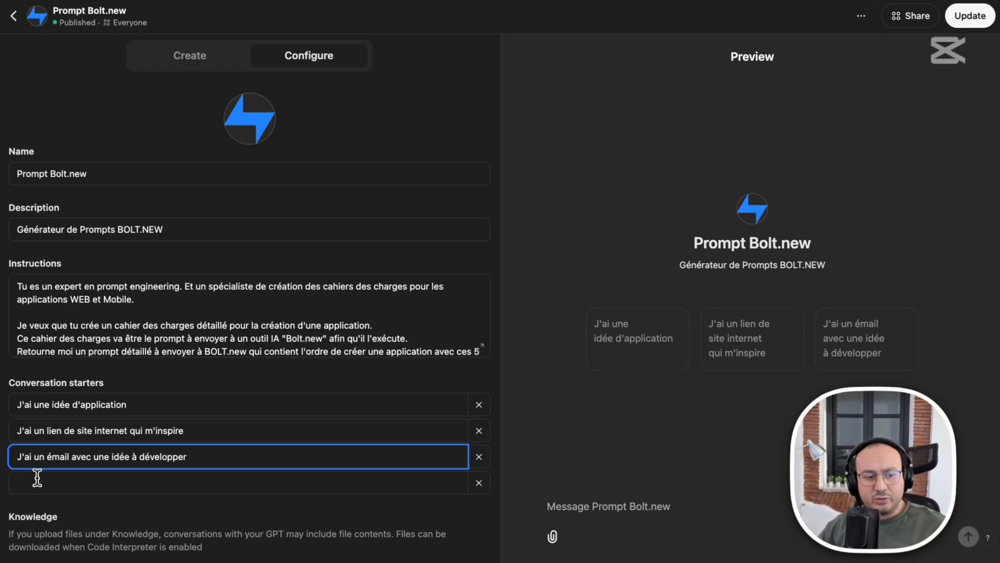
{"action": "left_click", "coordinate": [860, 340]}
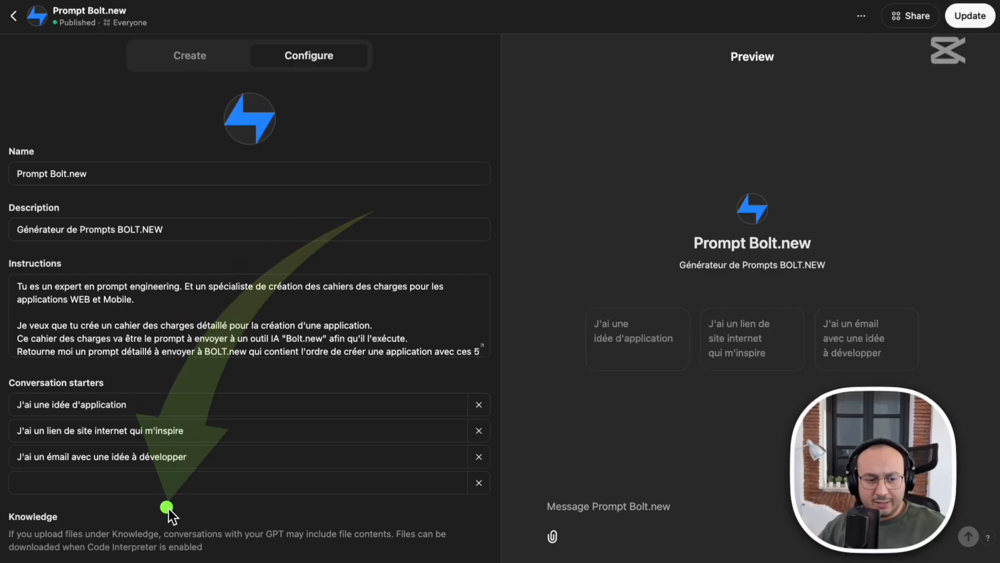
Start a new action for the GPT and choose API Key as its authentication type.
{"action": "scroll", "coordinate": [170, 511], "scroll_direction": "down", "scroll_amount": 1}
{"action": "scroll", "coordinate": [170, 511], "scroll_direction": "down", "scroll_amount": 3}
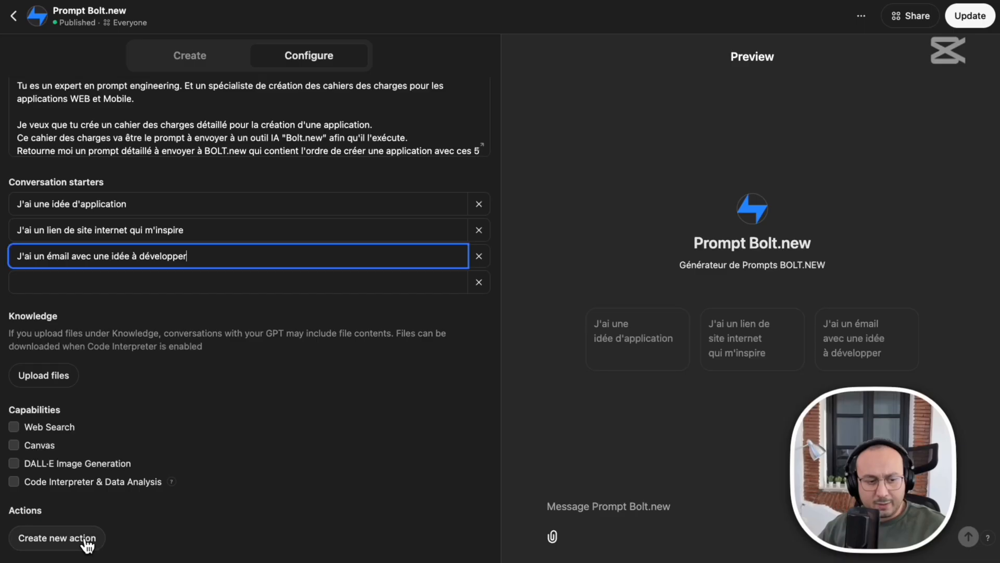
{"action": "left_click", "coordinate": [62, 541]}
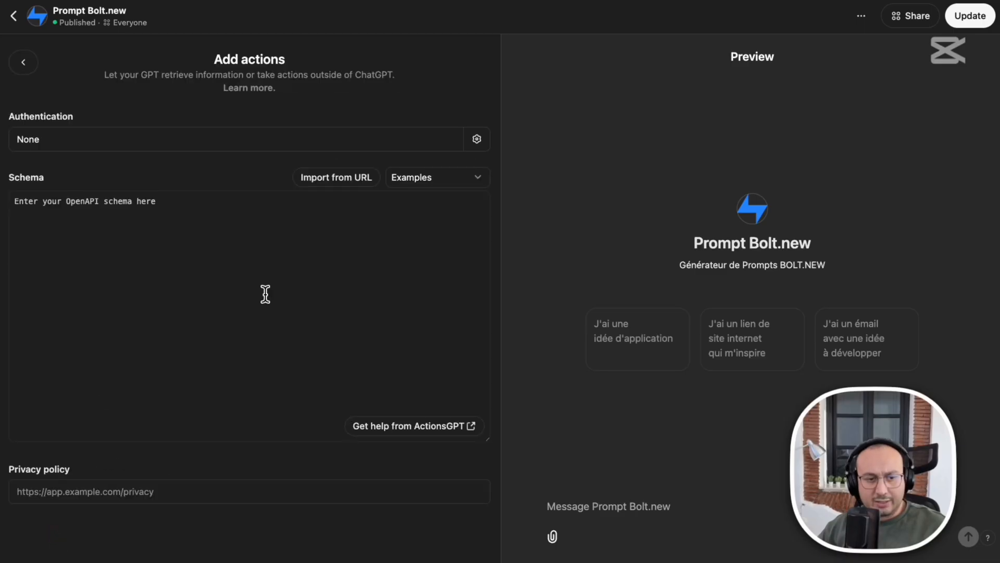
{"action": "left_click", "coordinate": [478, 139]}
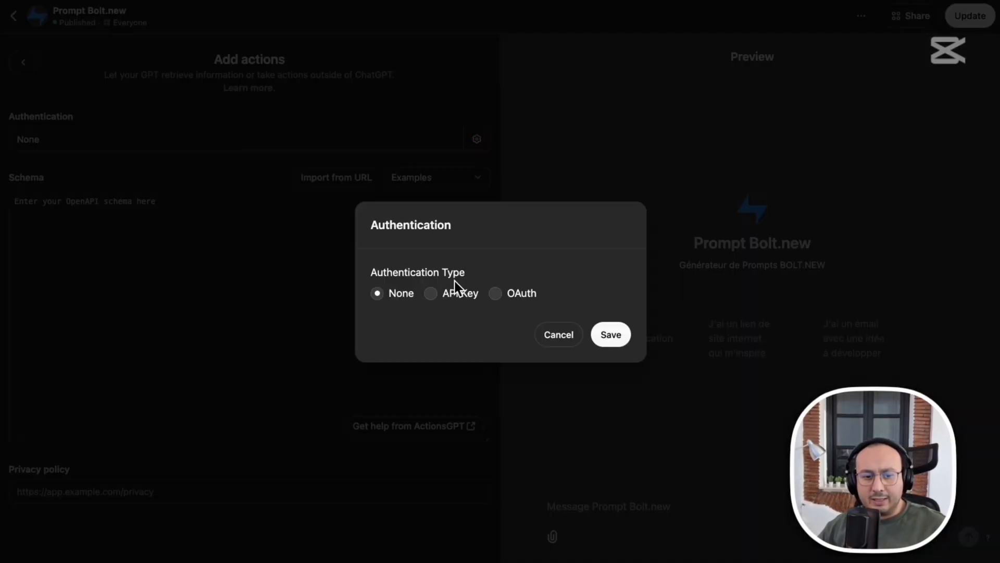
{"action": "left_click", "coordinate": [448, 292]}
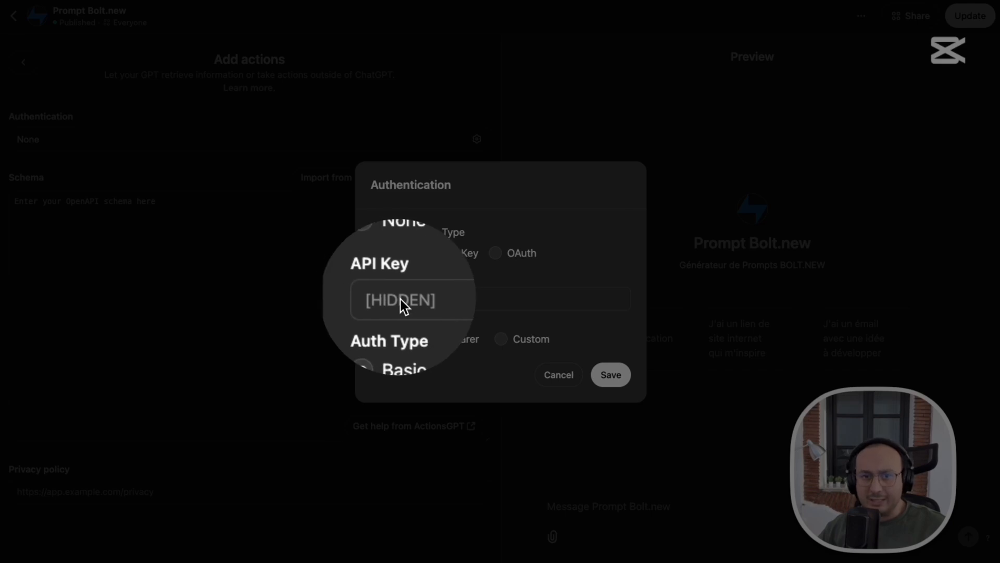
{"action": "left_click", "coordinate": [399, 299]}
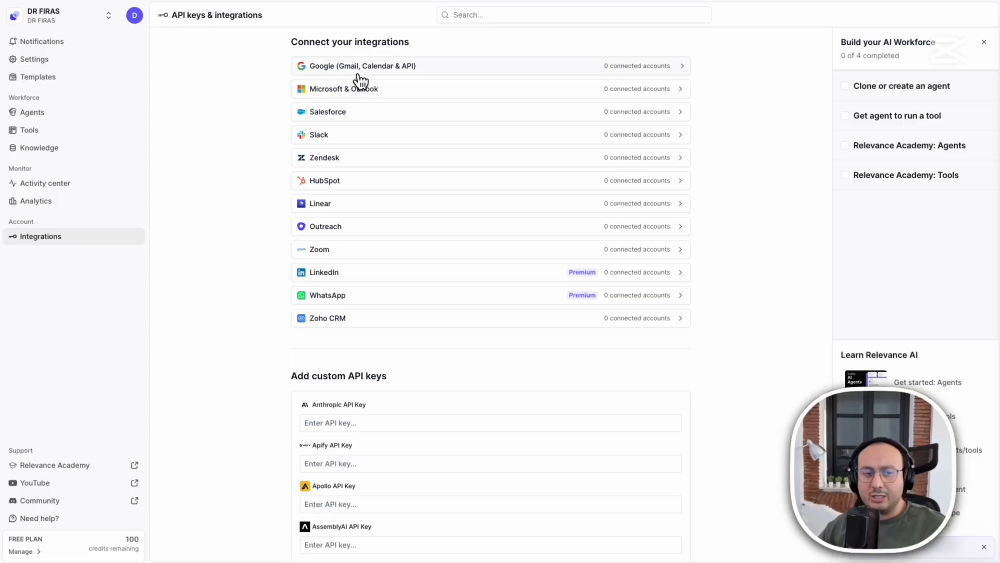
In Relevance AI, start a new Google (Gmail, Calendar & API) integration and sign in with the Google account's e-mail address.
{"action": "left_click", "coordinate": [637, 67]}
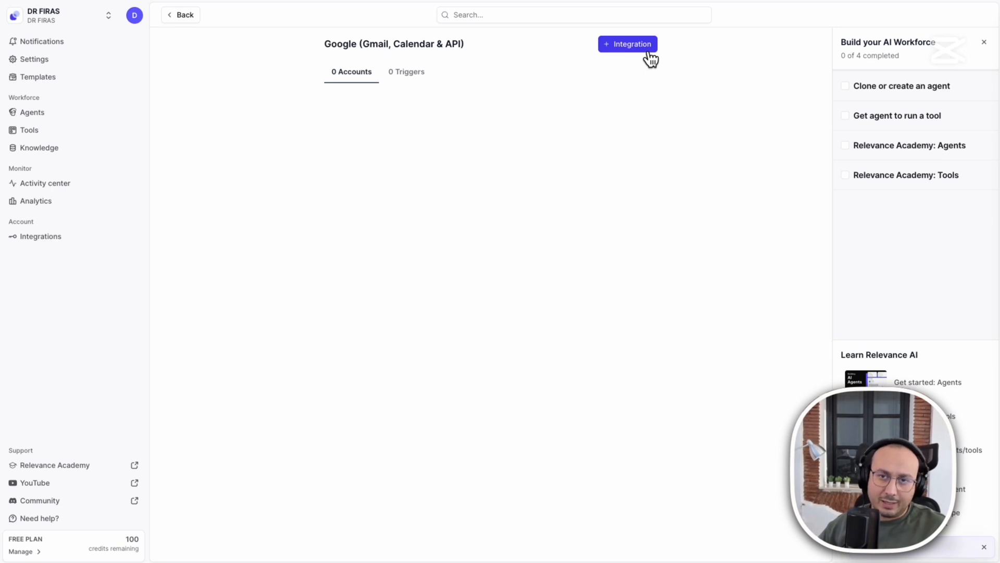
{"action": "left_click", "coordinate": [649, 52]}
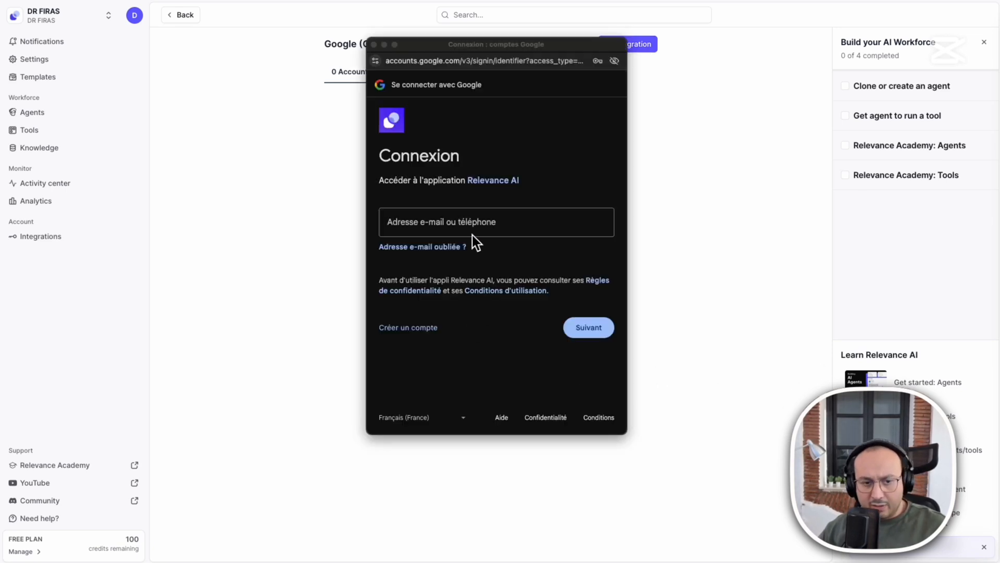
{"action": "left_click", "coordinate": [446, 224]}
{"action": "key", "text": "super+v"}
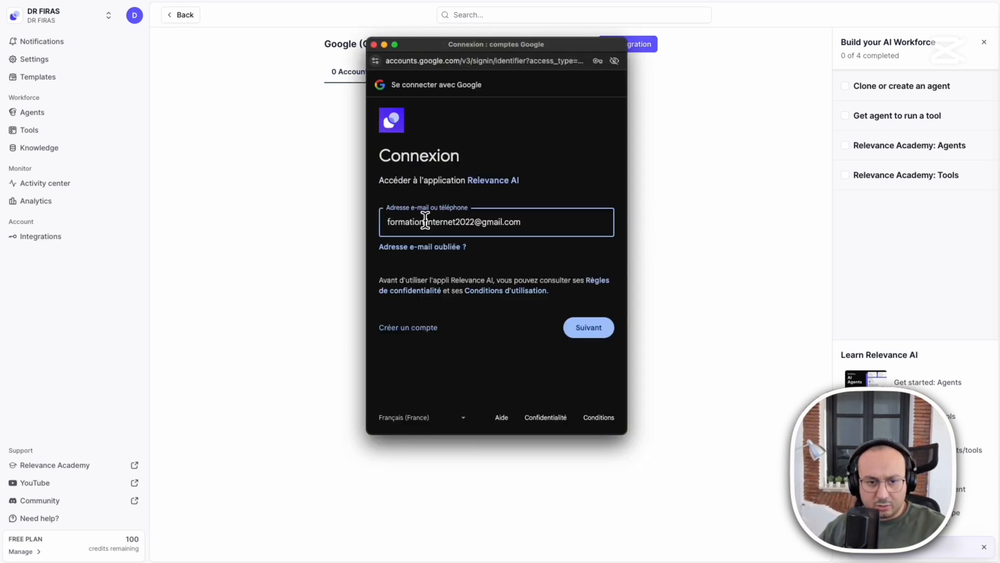
{"action": "left_click", "coordinate": [588, 328]}
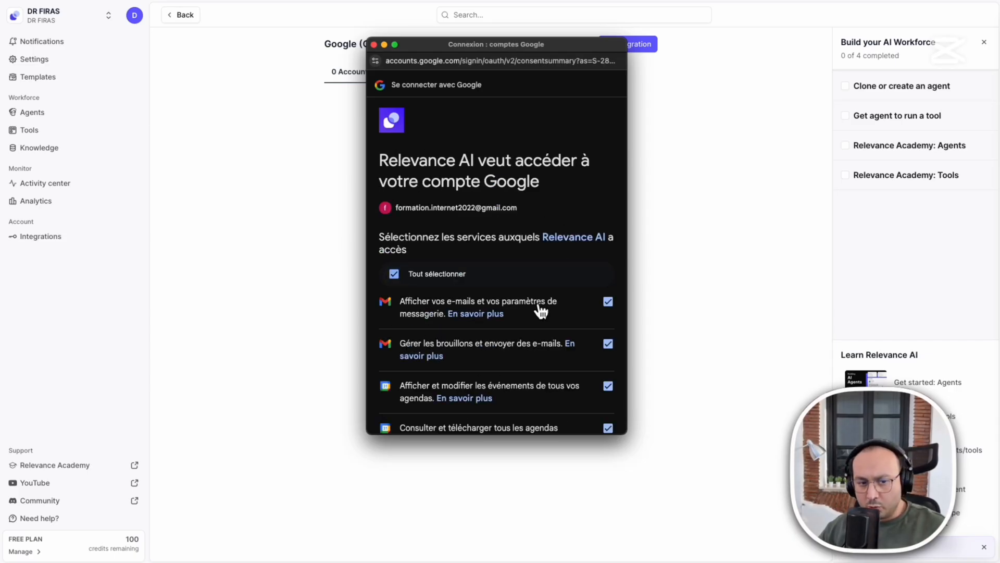
Review the requested Gmail, Calendar and Meet permissions and grant Relevance AI access to all of them.
{"action": "scroll", "coordinate": [505, 361], "scroll_direction": "down", "scroll_amount": 1}
{"action": "scroll", "coordinate": [505, 362], "scroll_direction": "down", "scroll_amount": 3}
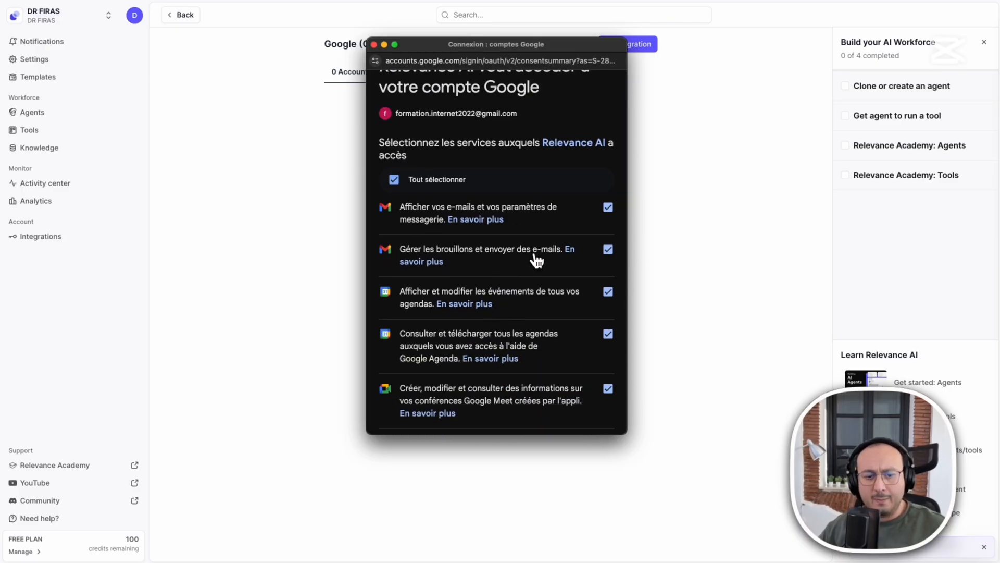
{"action": "scroll", "coordinate": [531, 262], "scroll_direction": "down", "scroll_amount": 2}
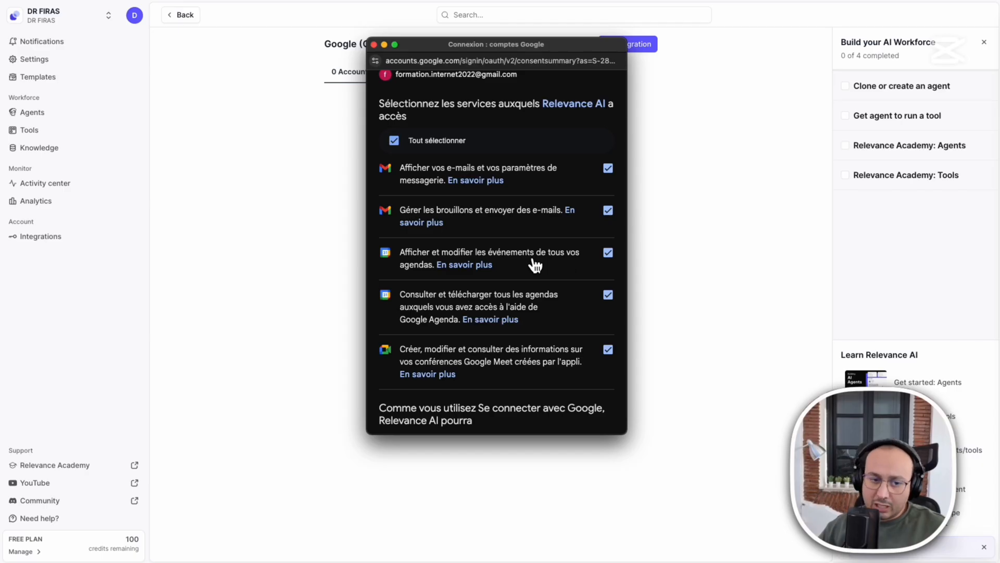
{"action": "scroll", "coordinate": [535, 265], "scroll_direction": "down", "scroll_amount": 1}
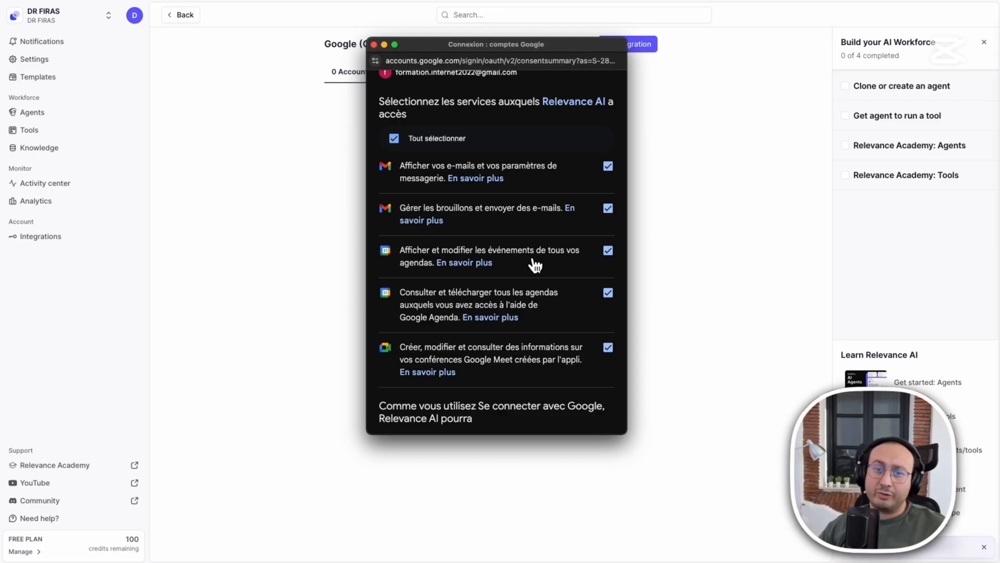
{"action": "scroll", "coordinate": [536, 257], "scroll_direction": "down", "scroll_amount": 3}
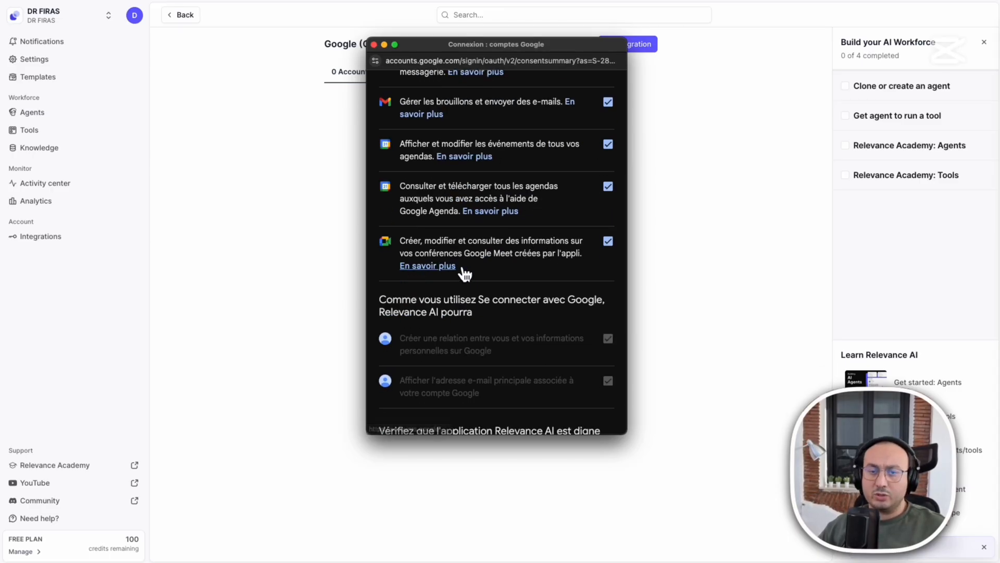
{"action": "scroll", "coordinate": [464, 287], "scroll_direction": "down", "scroll_amount": 5}
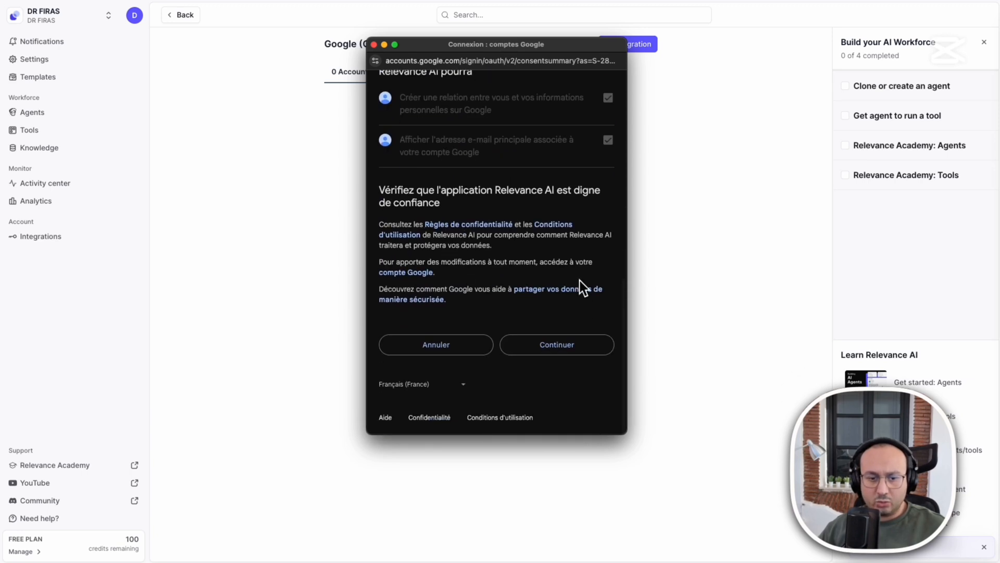
{"action": "left_click", "coordinate": [560, 348]}
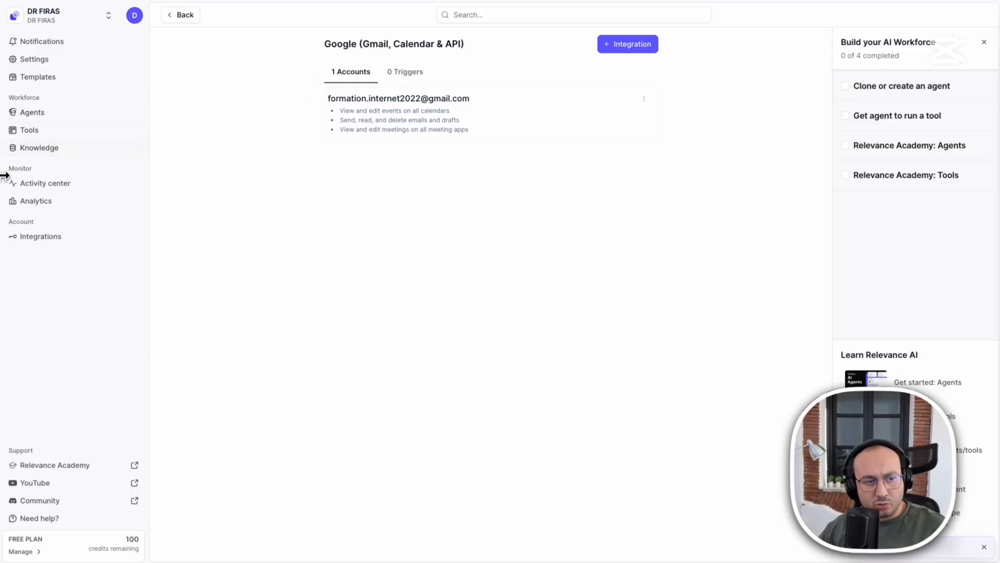
Open the templates from the Tools section and search them for "gmail".
{"action": "left_click", "coordinate": [41, 134]}
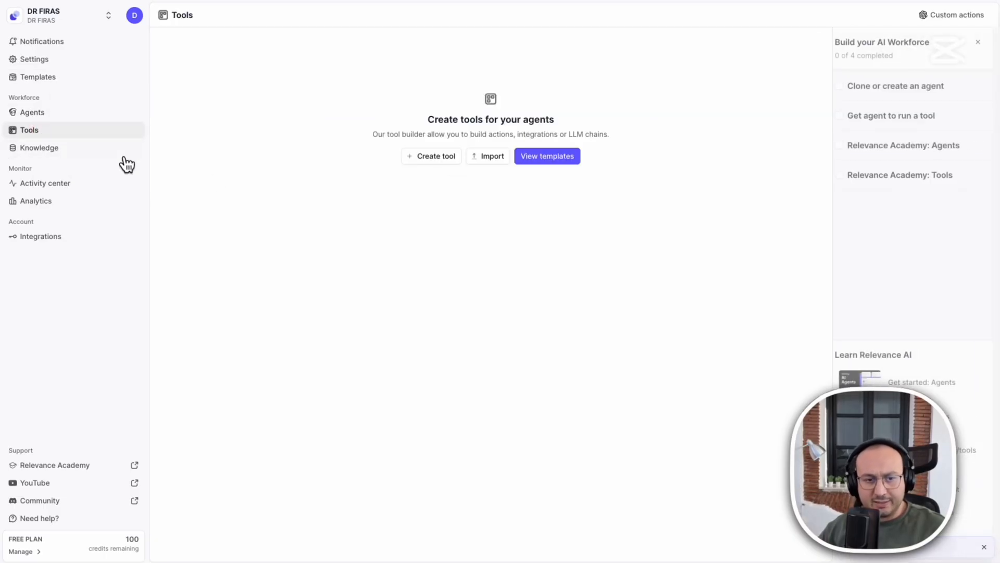
{"action": "left_click", "coordinate": [571, 162]}
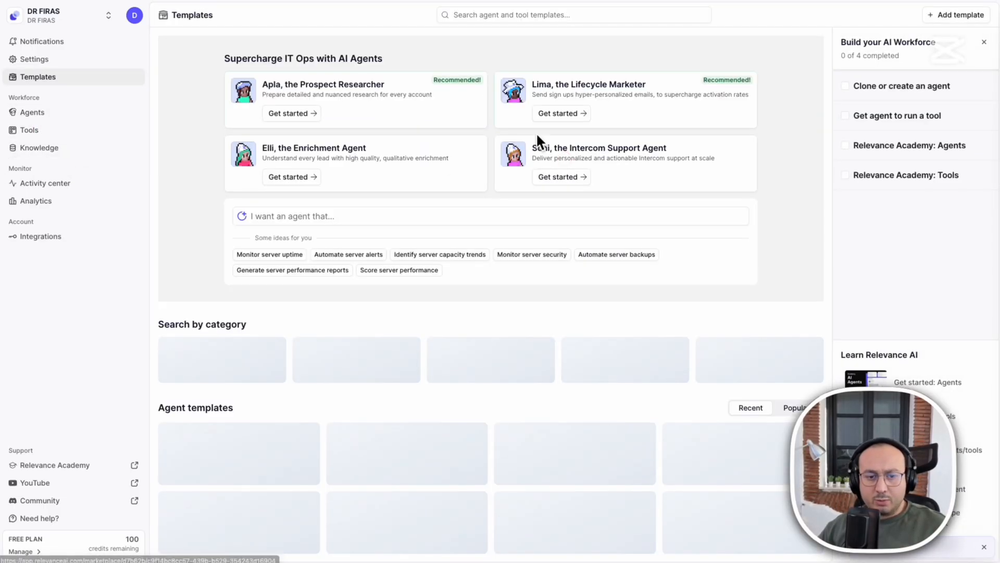
{"action": "left_click", "coordinate": [534, 23]}
{"action": "type", "text": "gm"}
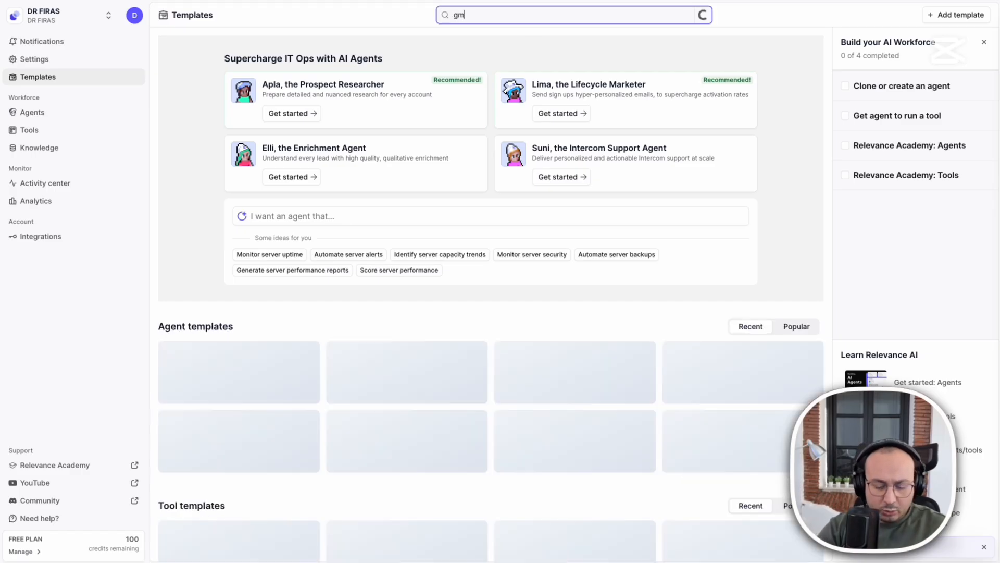
{"action": "type", "text": "ail"}
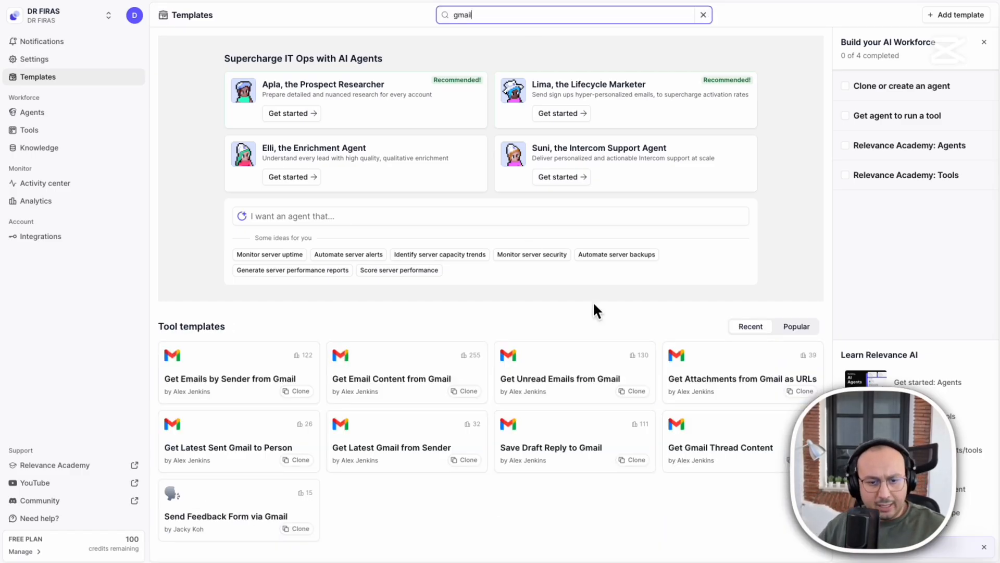
{"action": "left_click", "coordinate": [593, 311]}
Clone the Get Emails by Sender from Gmail tool into the Europe (London) region under the user's own organization and project.
{"action": "left_click", "coordinate": [204, 374]}
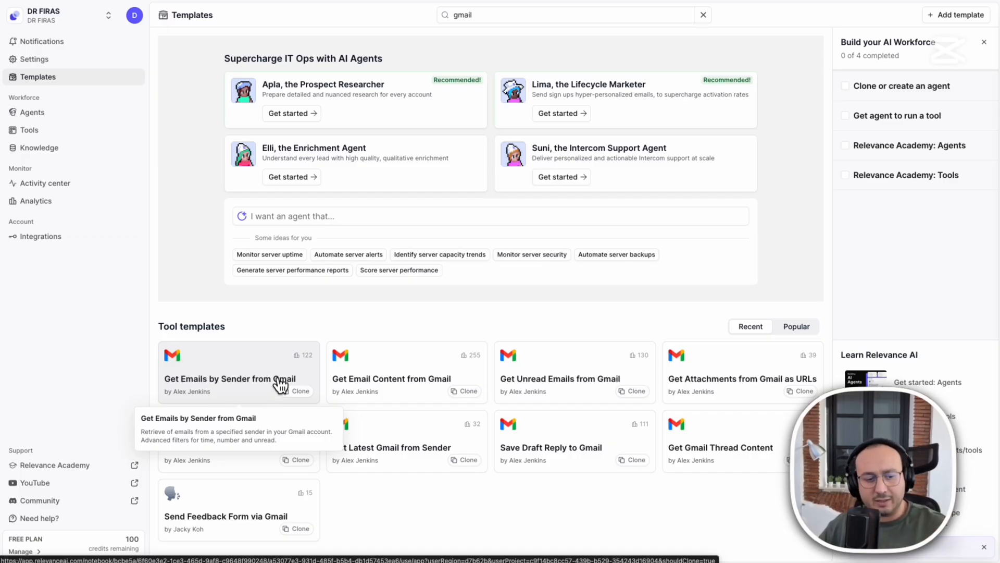
{"action": "left_click", "coordinate": [235, 376]}
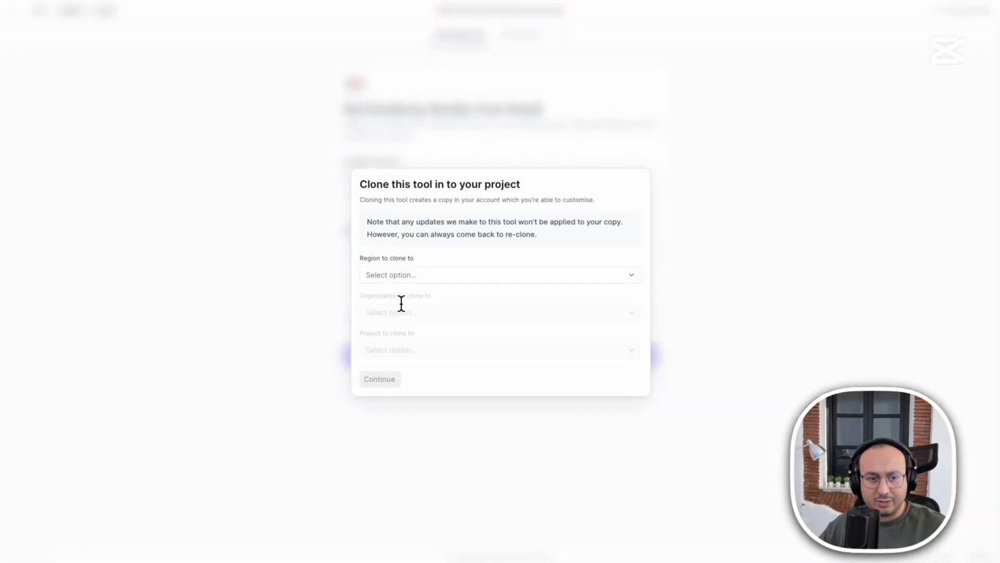
{"action": "left_click", "coordinate": [433, 276]}
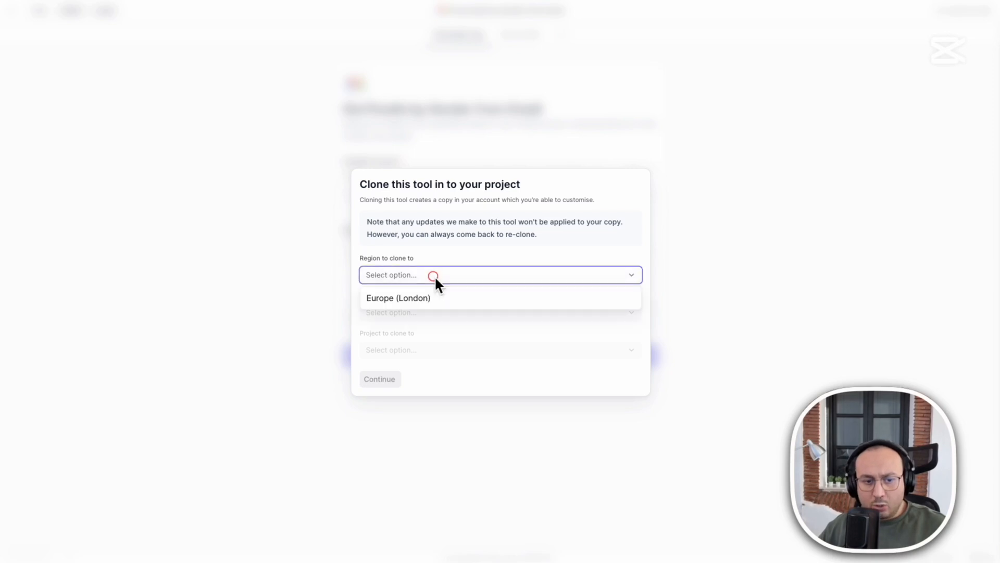
{"action": "left_click", "coordinate": [426, 307]}
{"action": "left_click", "coordinate": [498, 311]}
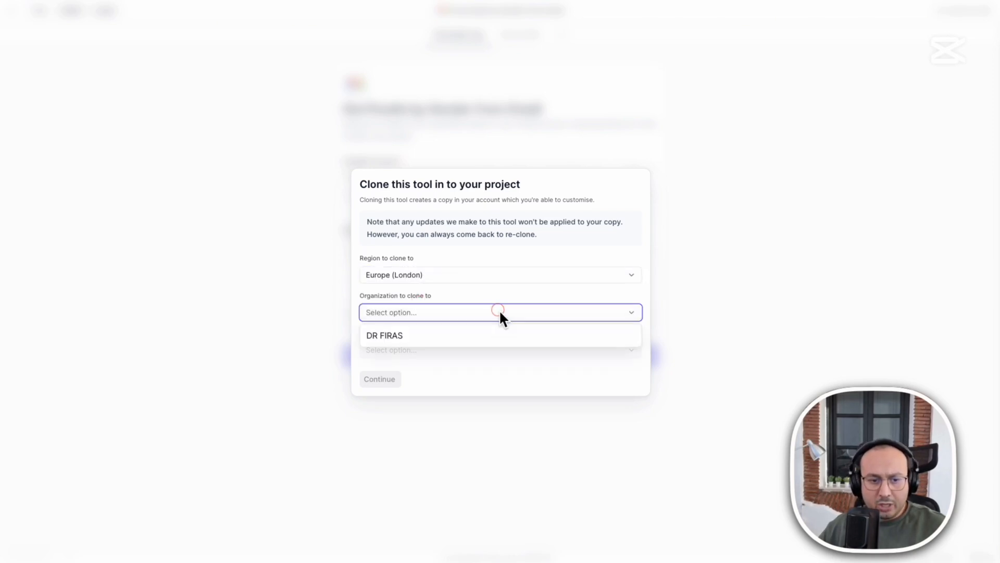
{"action": "left_click", "coordinate": [393, 344]}
{"action": "left_click", "coordinate": [475, 350]}
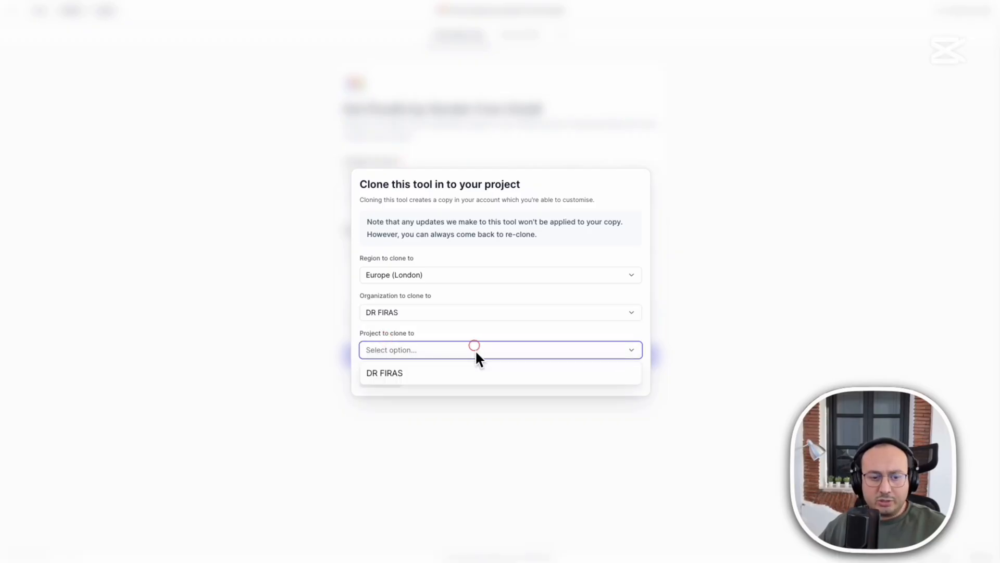
{"action": "left_click", "coordinate": [406, 376]}
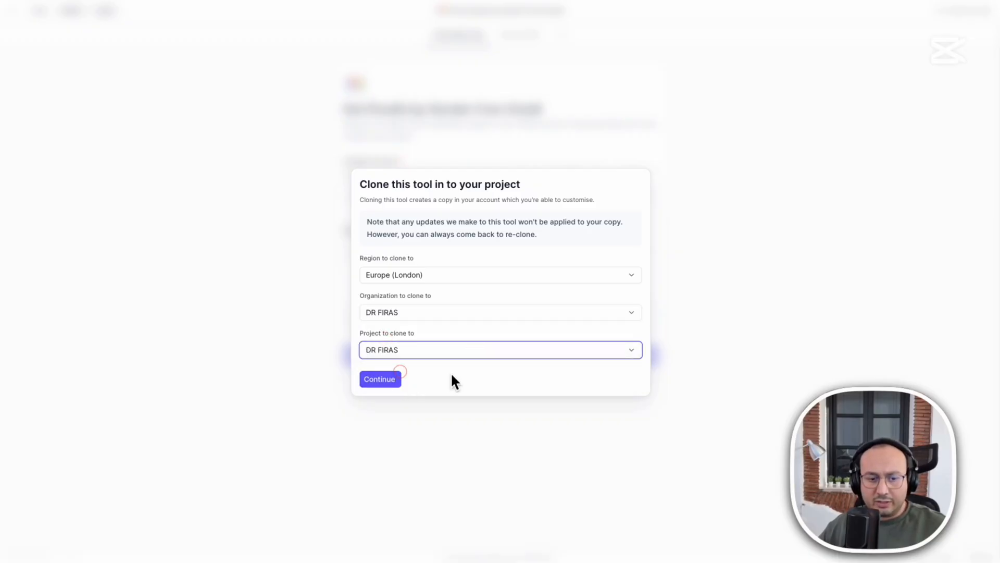
{"action": "left_click", "coordinate": [381, 379]}
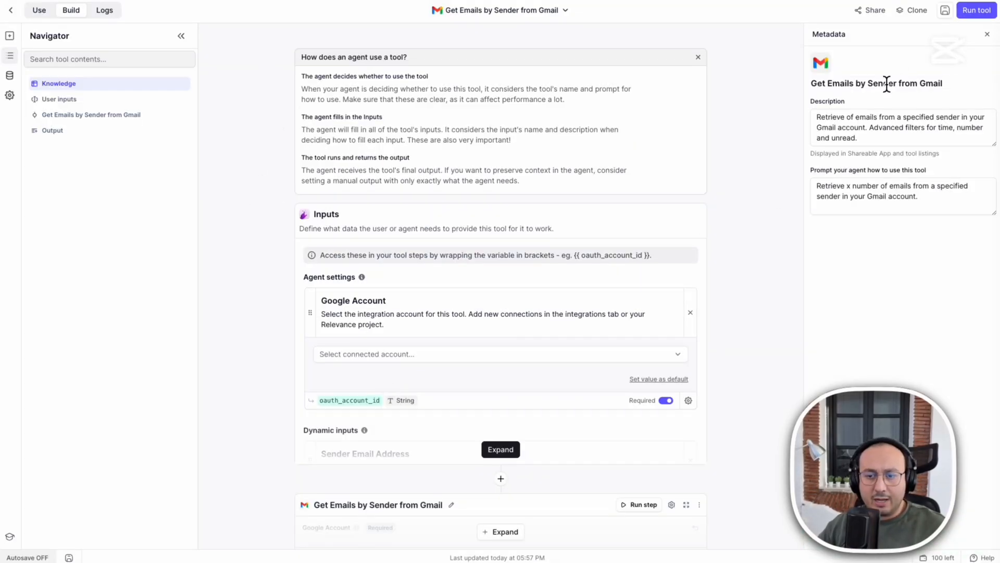
Set the tool's Google Account input to the connected Google (Gmail, Calendar & API) account.
{"action": "left_click", "coordinate": [917, 11]}
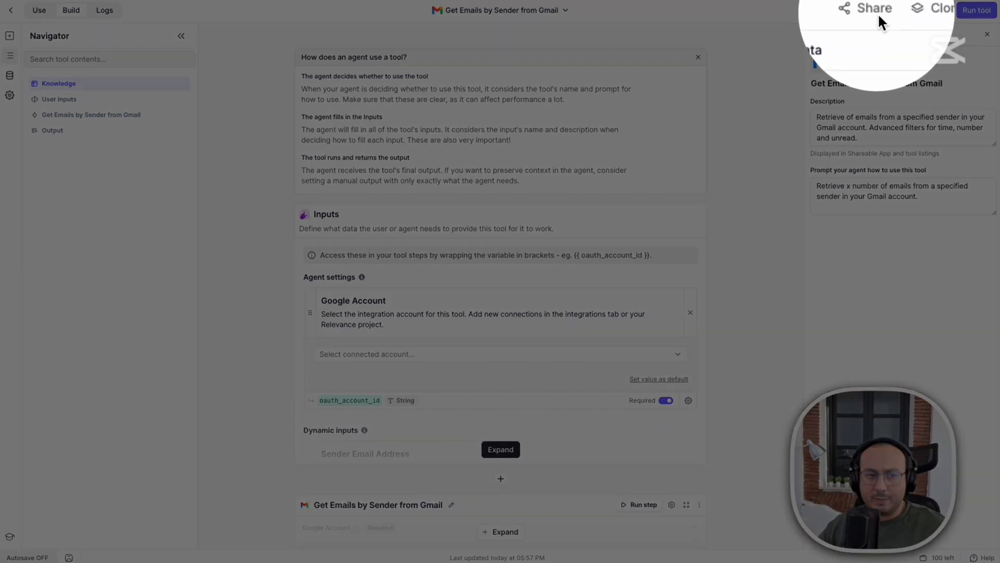
{"action": "left_click", "coordinate": [877, 13]}
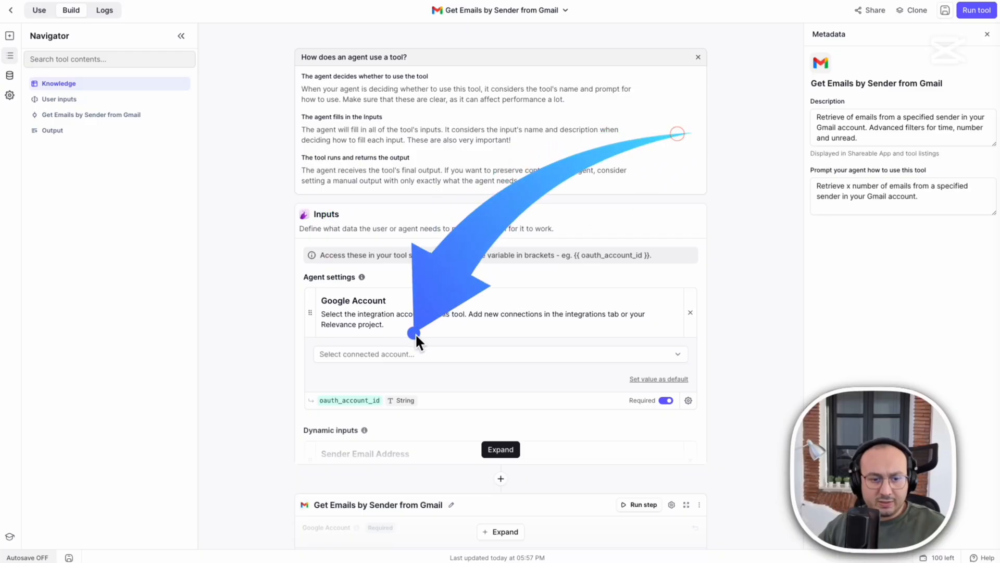
{"action": "left_click", "coordinate": [462, 358]}
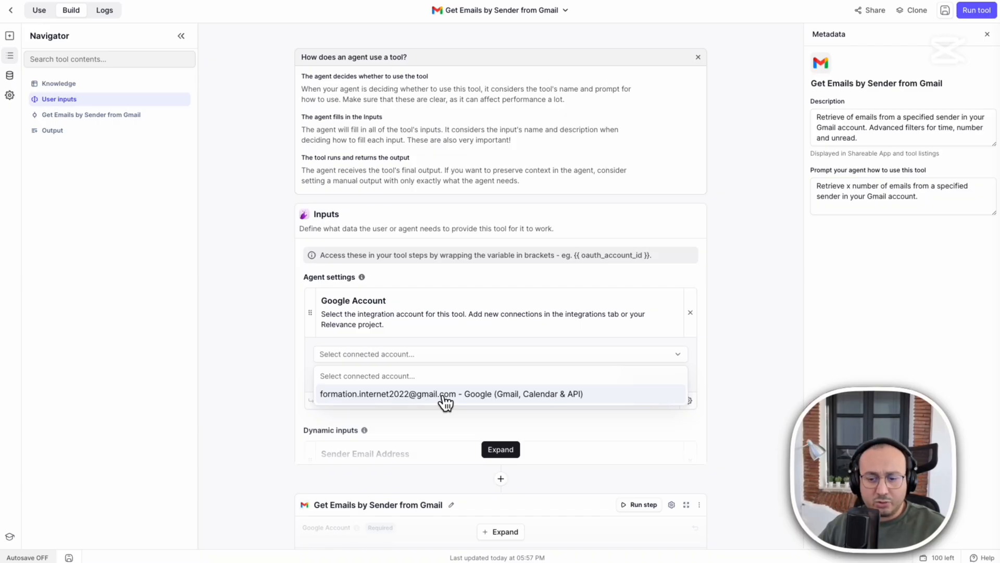
{"action": "left_click", "coordinate": [444, 396]}
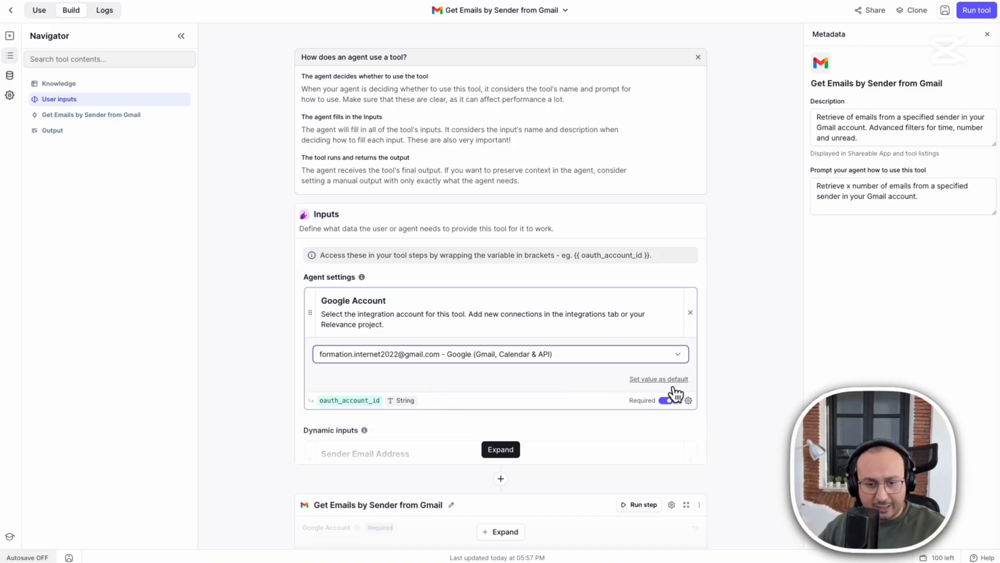
Turn off the Required setting of the Google Account input, oauth_account_id.
{"action": "scroll", "coordinate": [726, 405], "scroll_direction": "down", "scroll_amount": 2}
{"action": "left_click", "coordinate": [650, 330]}
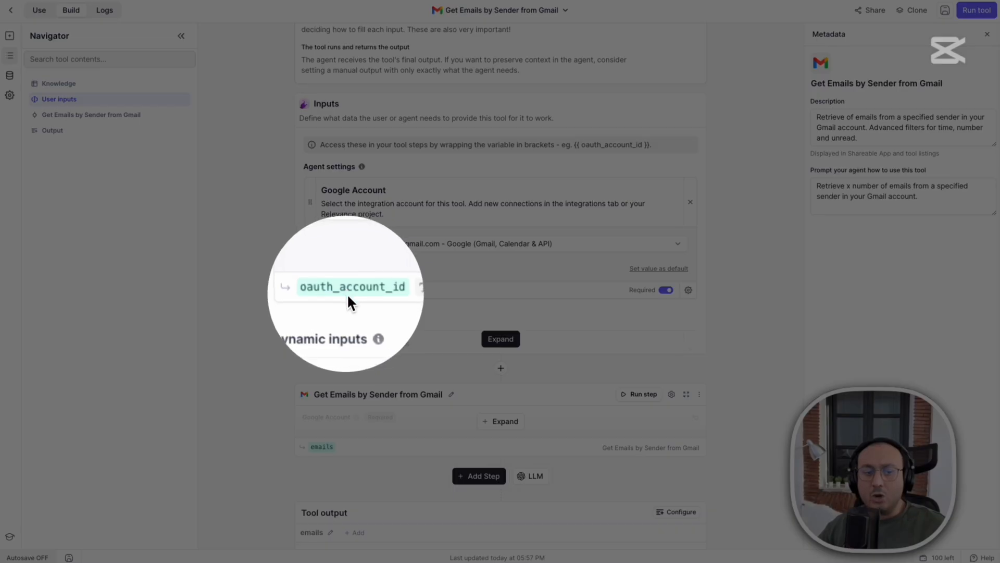
{"action": "left_click", "coordinate": [347, 293]}
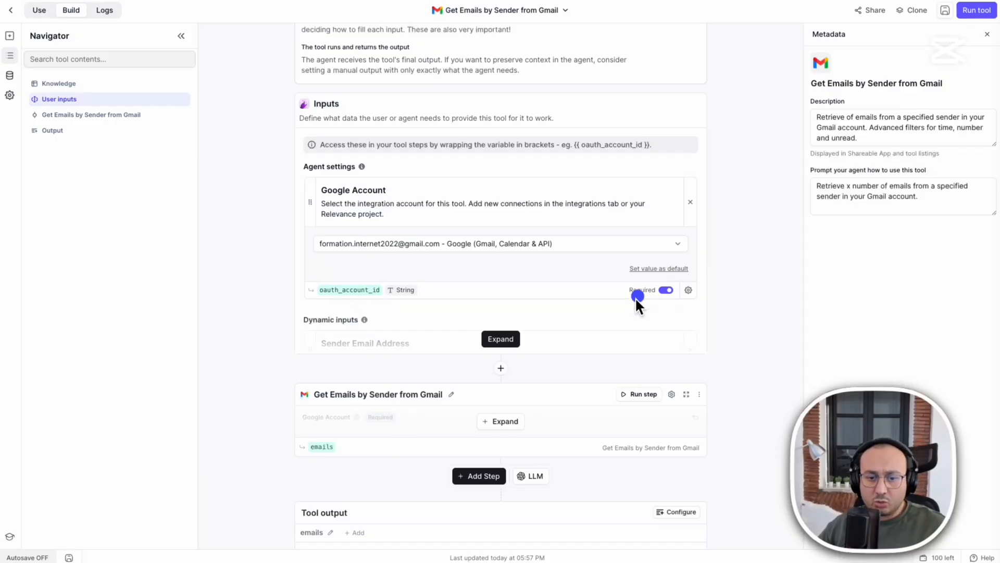
{"action": "key", "text": "Escape"}
{"action": "left_click", "coordinate": [667, 291]}
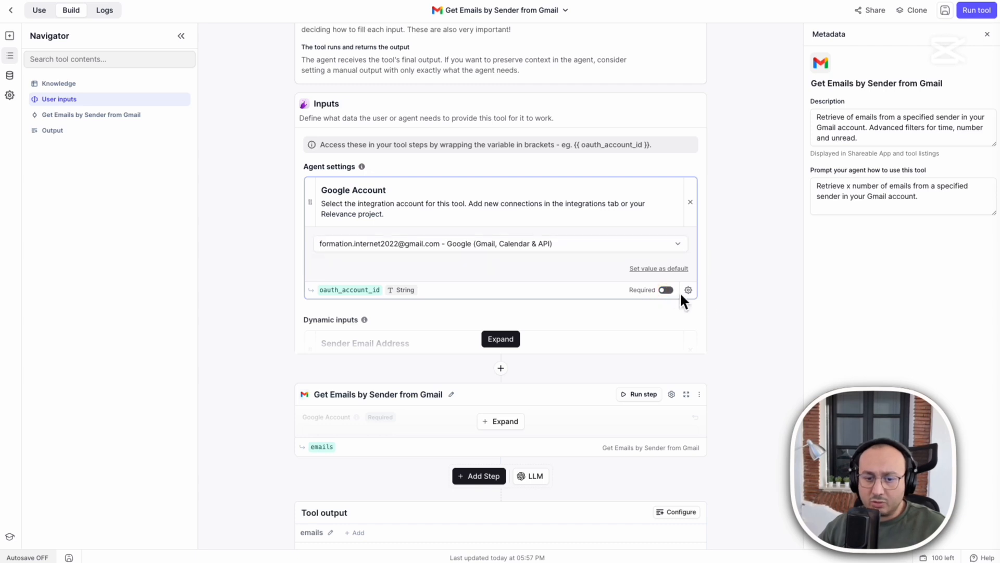
Expand the Get Emails by Sender from Gmail step and examine the variables available for its Sender Email Address field.
{"action": "scroll", "coordinate": [704, 317], "scroll_direction": "down", "scroll_amount": 2}
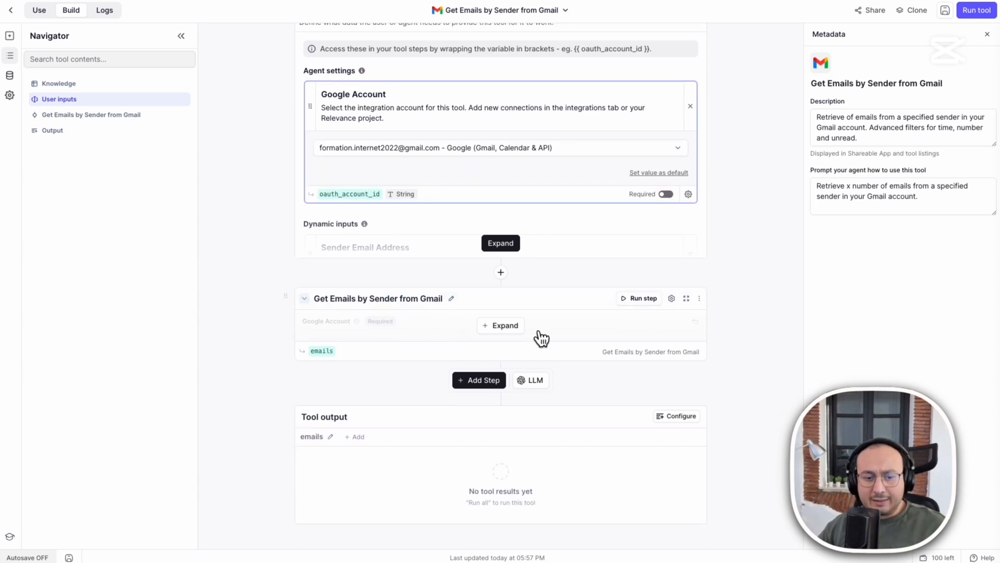
{"action": "left_click", "coordinate": [497, 324]}
{"action": "scroll", "coordinate": [484, 341], "scroll_direction": "down", "scroll_amount": 1}
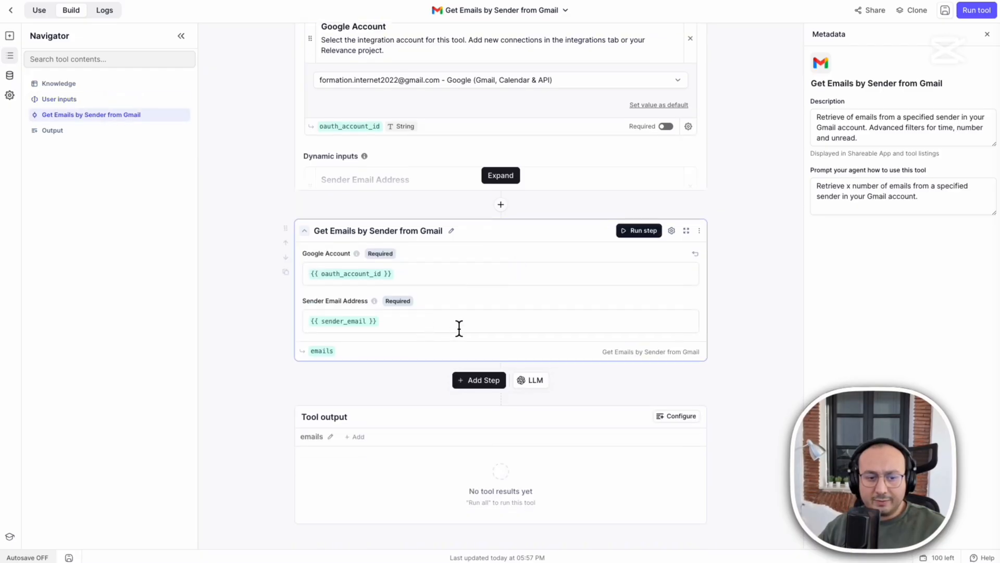
{"action": "left_click", "coordinate": [458, 327]}
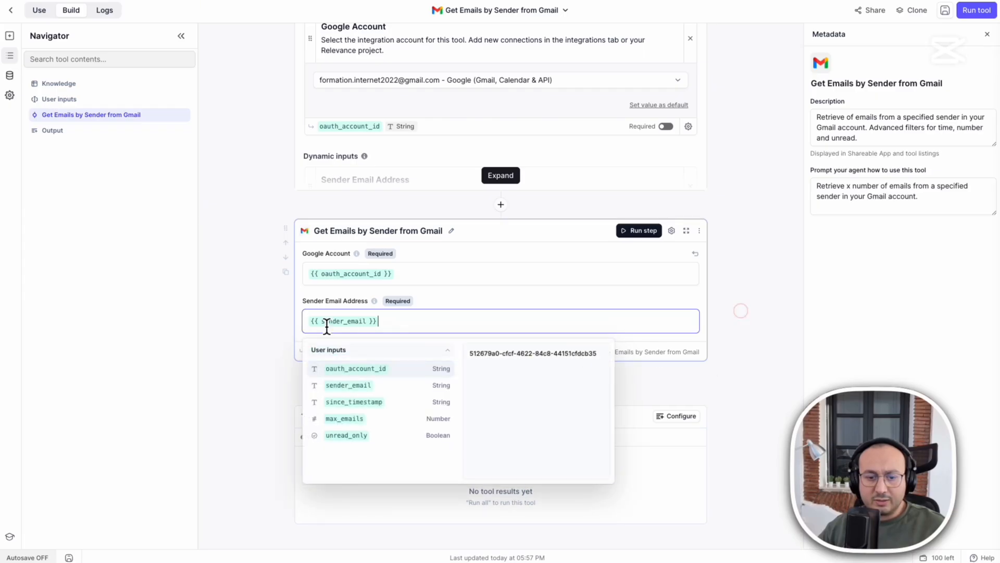
{"action": "left_click", "coordinate": [196, 260]}
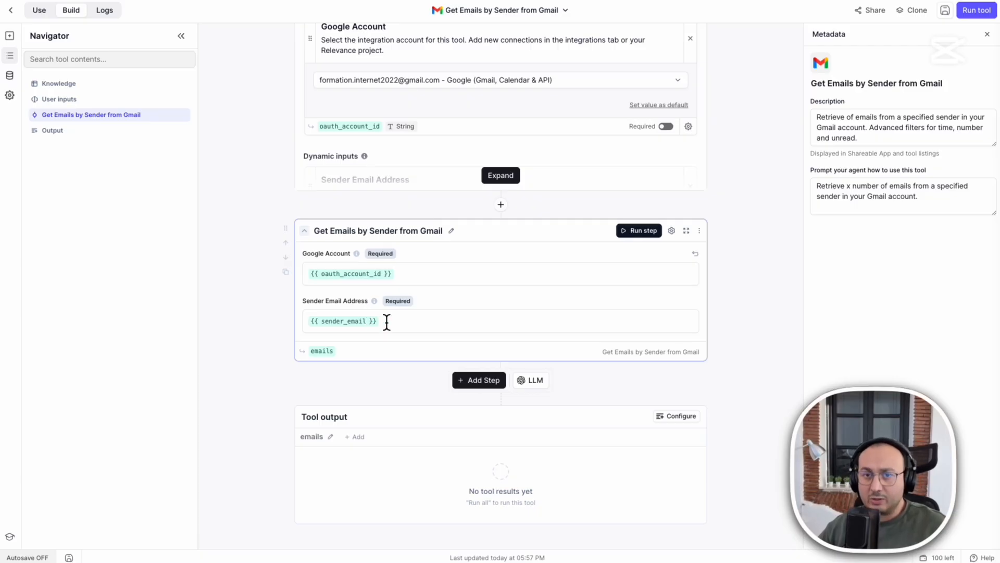
{"action": "left_click", "coordinate": [404, 325]}
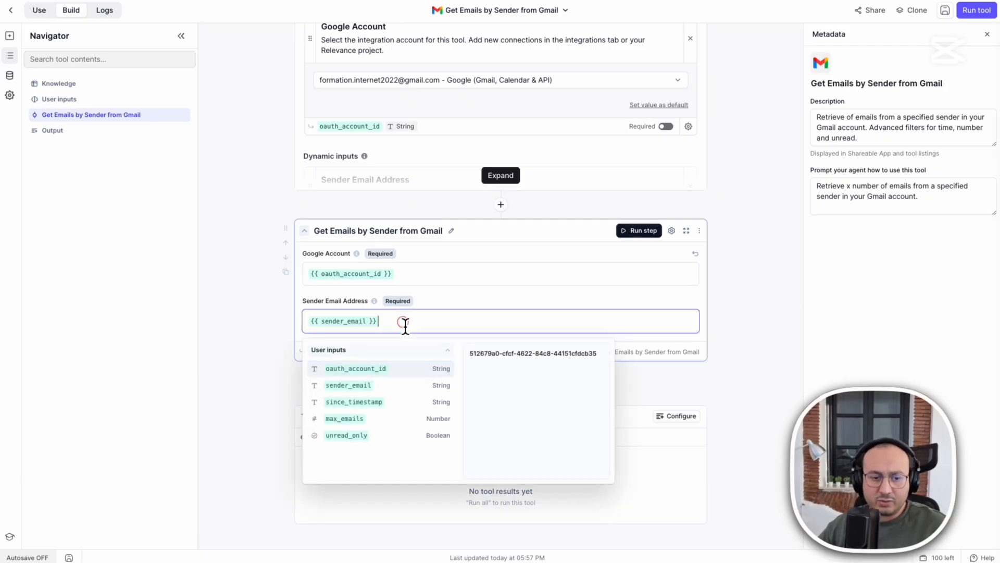
{"action": "left_click_drag", "start_coordinate": [378, 323], "coordinate": [285, 326]}
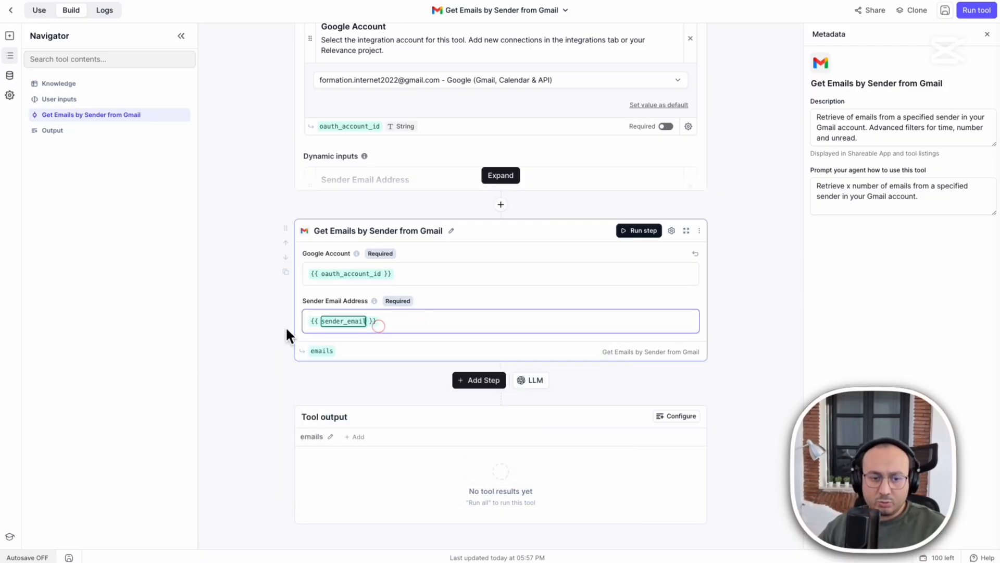
{"action": "left_click", "coordinate": [410, 319]}
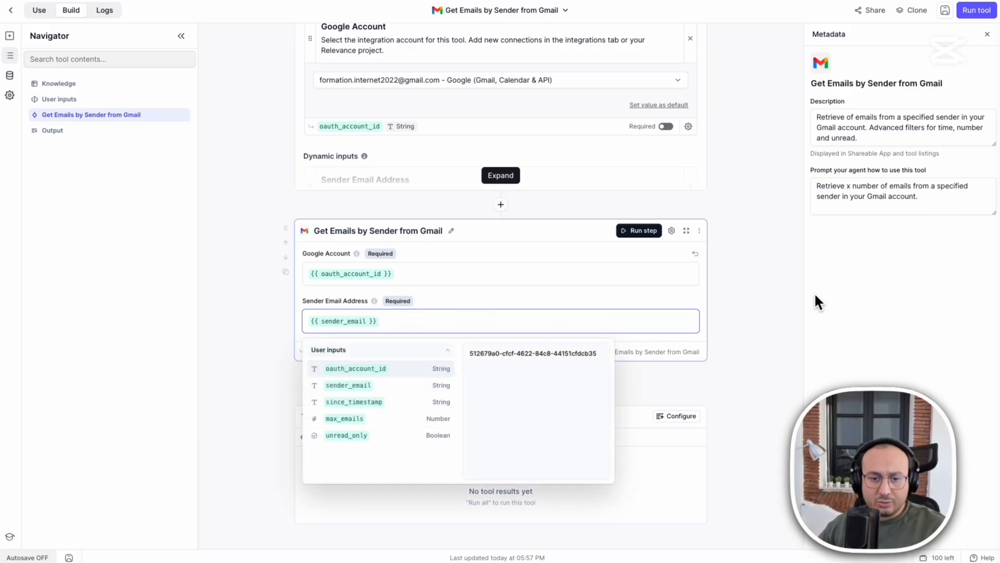
Replace the sender_email variable in the Gmail step's Sender Email Address field with the sender's literal e-mail address and save the tool.
{"action": "left_click", "coordinate": [761, 290]}
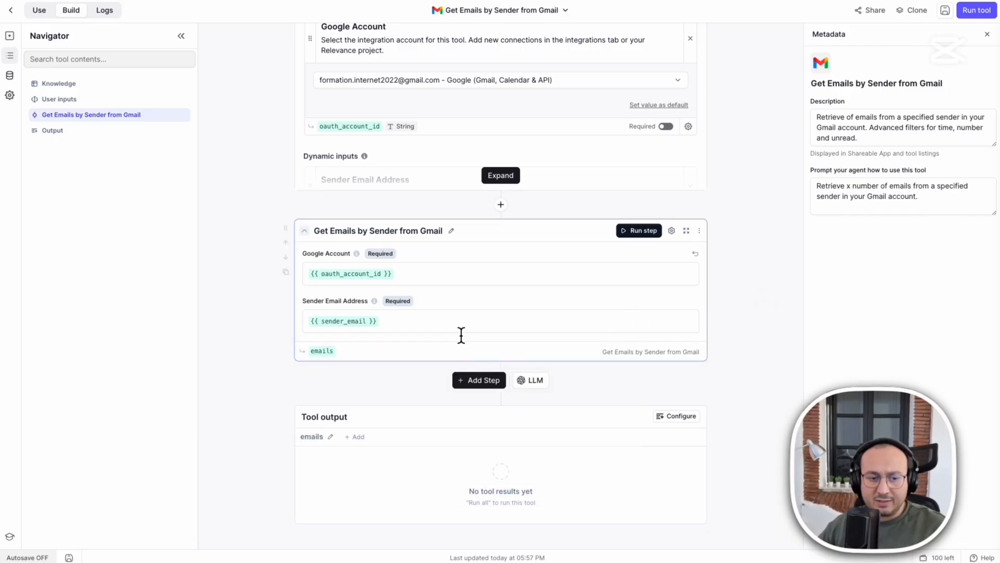
{"action": "left_click", "coordinate": [429, 354]}
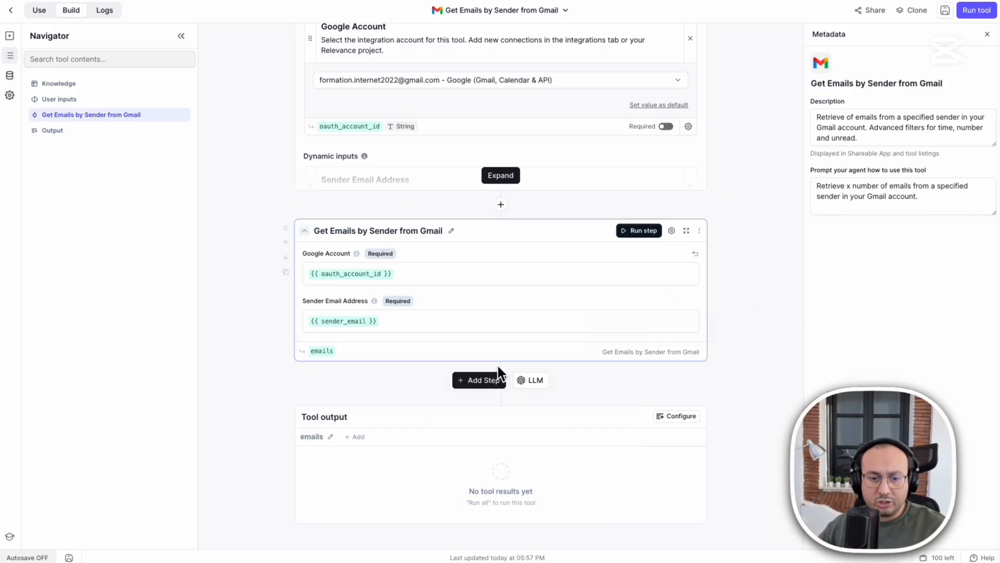
{"action": "left_click", "coordinate": [421, 326]}
{"action": "key", "text": "BackSpace"}
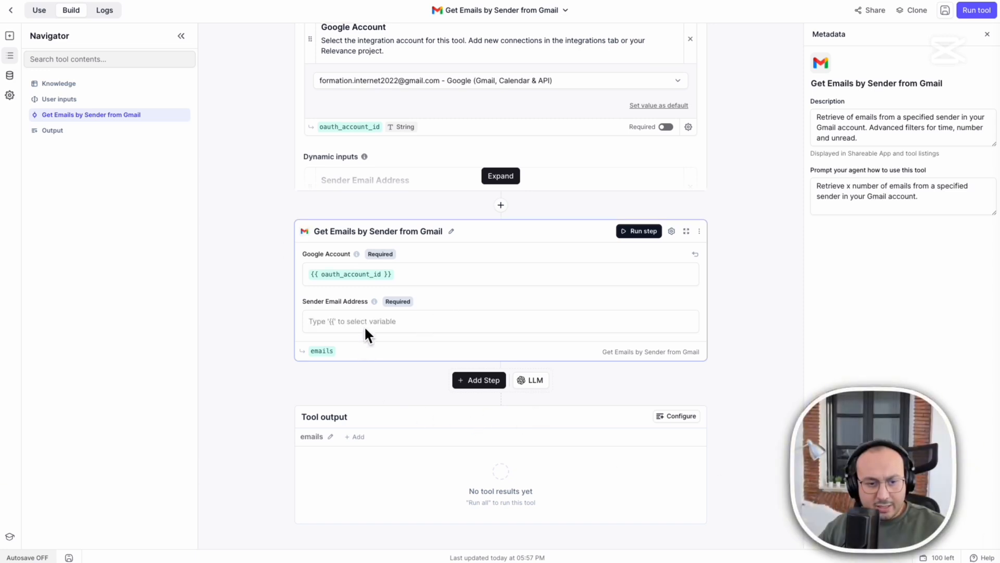
{"action": "left_click", "coordinate": [364, 321]}
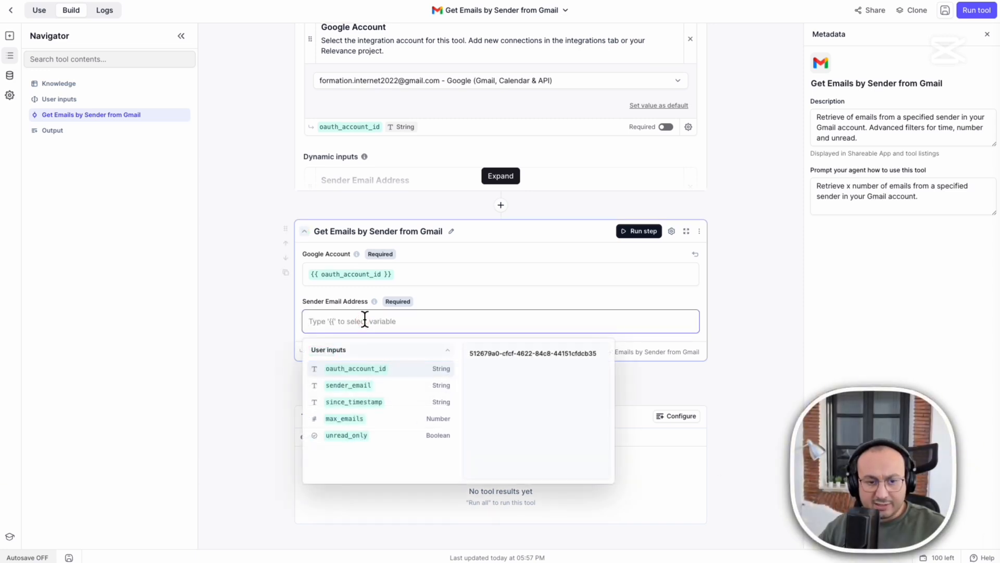
{"action": "key", "text": "ctrl+v"}
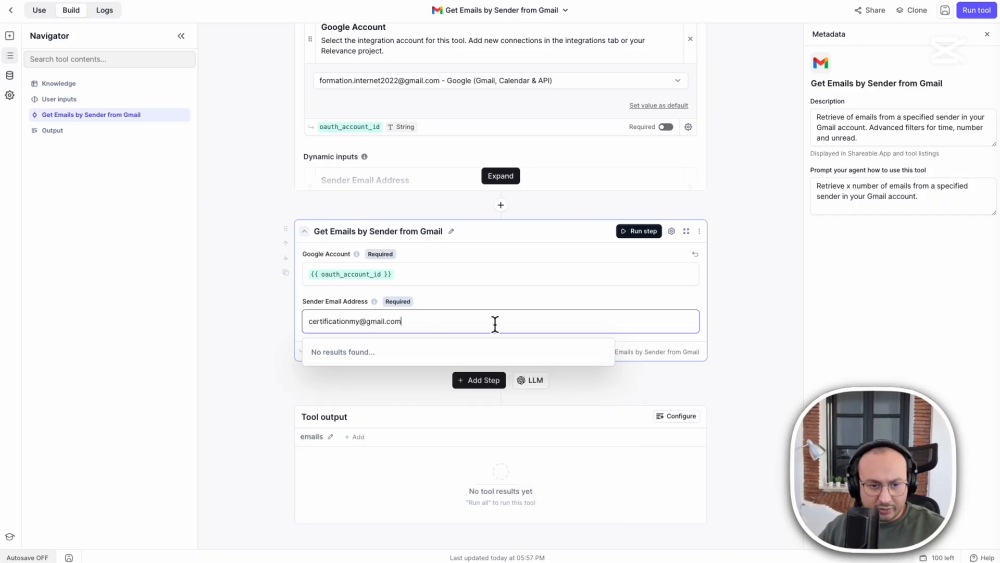
{"action": "left_click", "coordinate": [781, 354]}
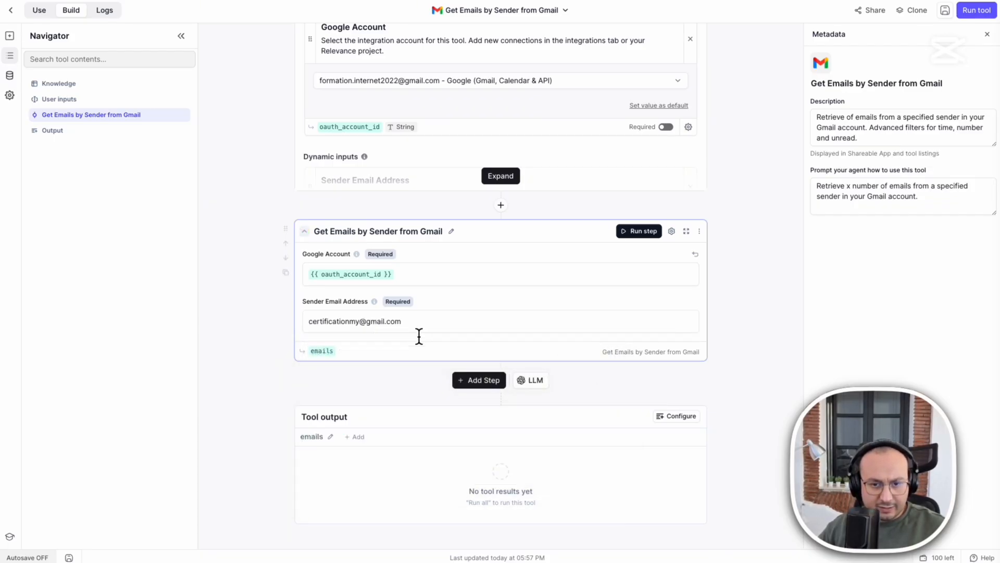
{"action": "left_click", "coordinate": [502, 324]}
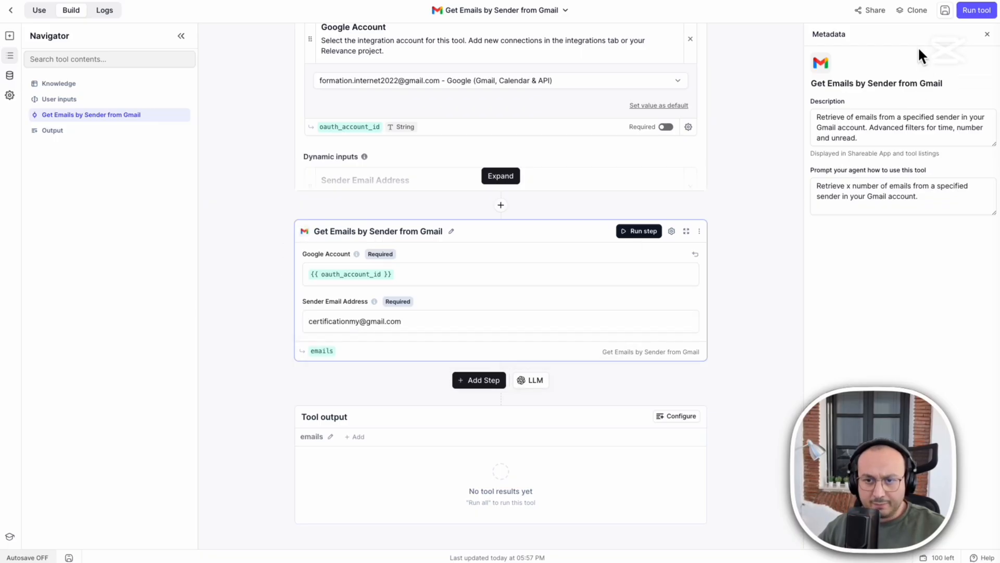
{"action": "left_click", "coordinate": [945, 12]}
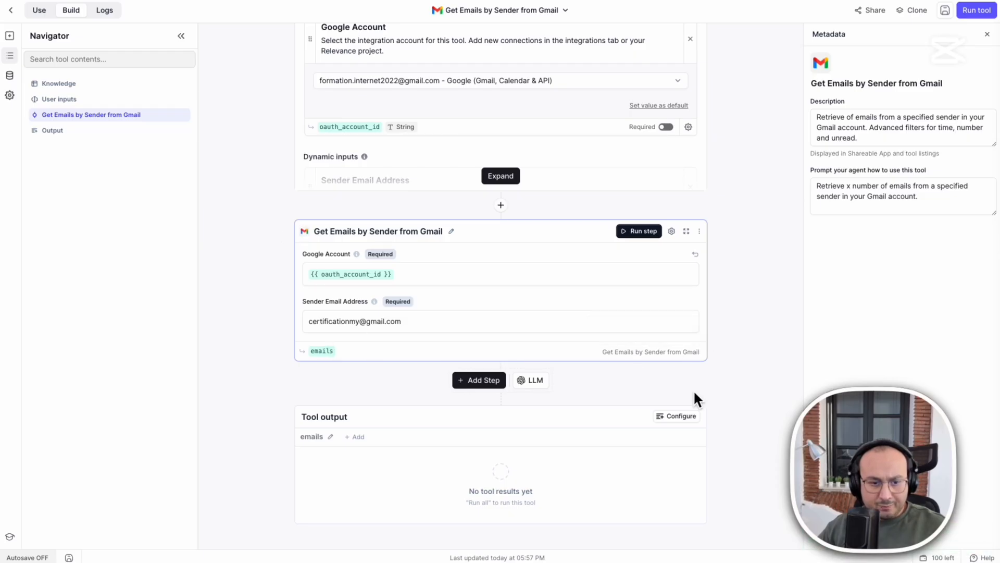
Set the sender's e-mail address as the default of the Sender Email Address dynamic input and make that input optional.
{"action": "left_click", "coordinate": [501, 177]}
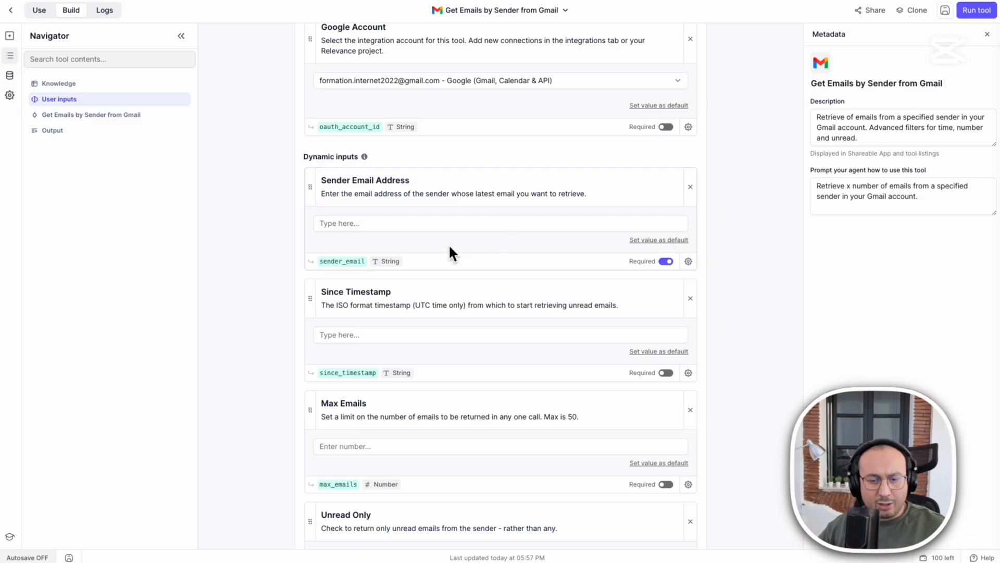
{"action": "left_click", "coordinate": [397, 228]}
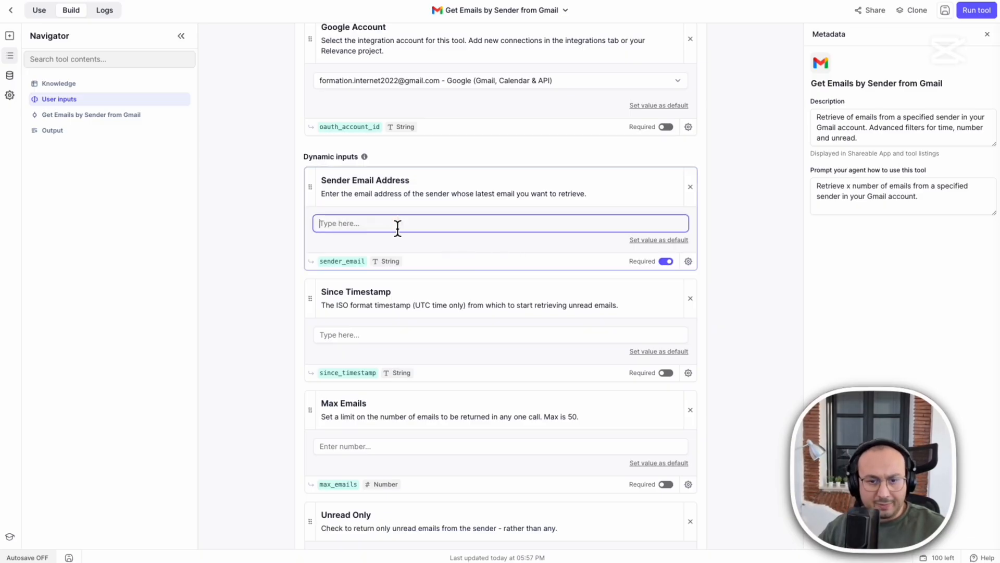
{"action": "key", "text": "ctrl+v"}
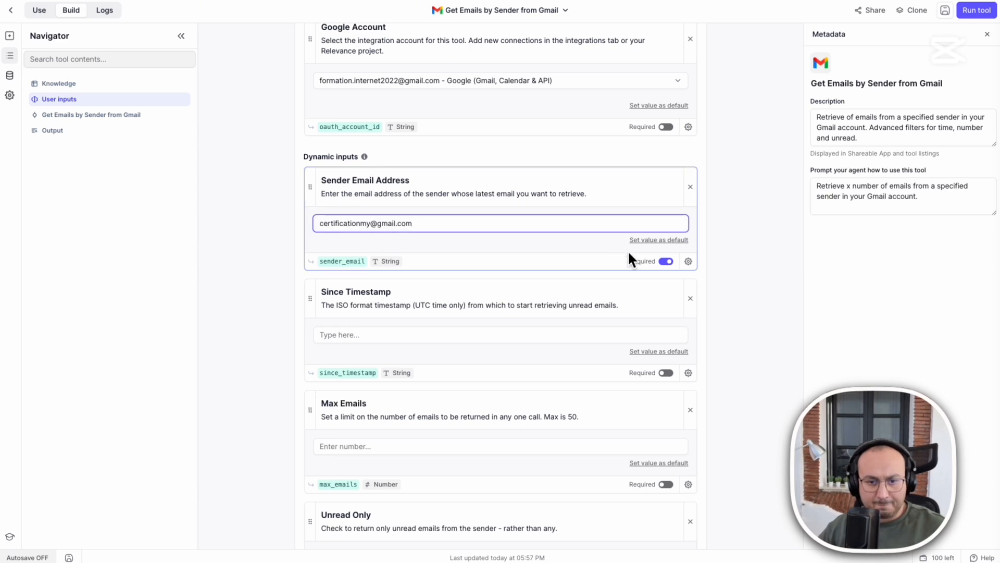
{"action": "left_click", "coordinate": [651, 244]}
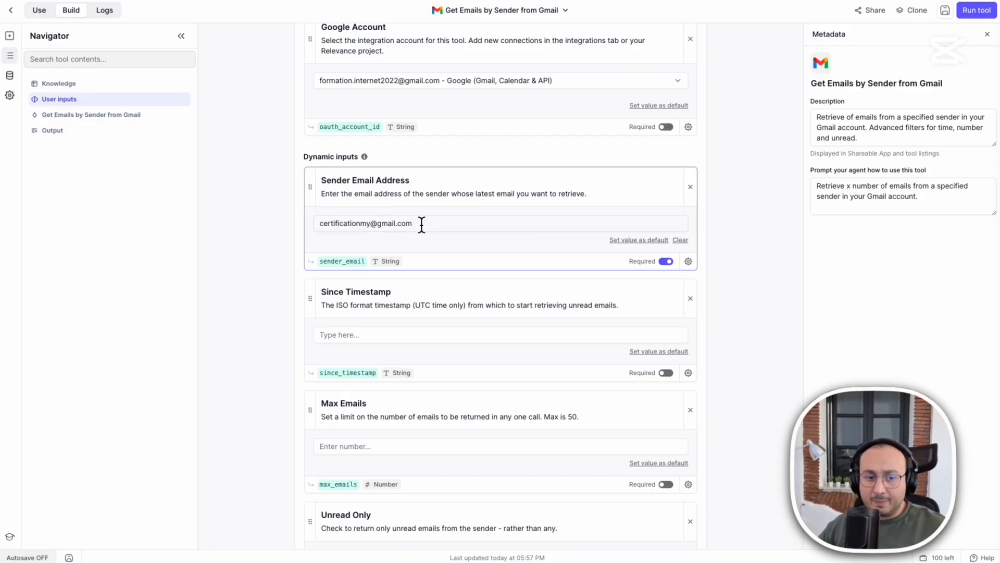
{"action": "left_click", "coordinate": [666, 262]}
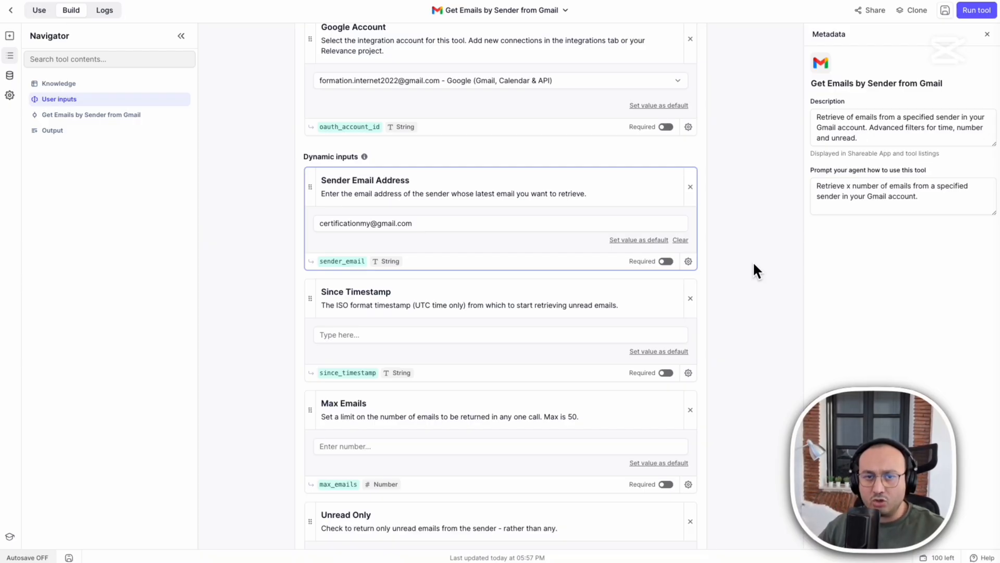
Replace the literal address in the Gmail step's Sender Email Address field with the sender_email variable and save the tool.
{"action": "scroll", "coordinate": [752, 261], "scroll_direction": "down", "scroll_amount": 7}
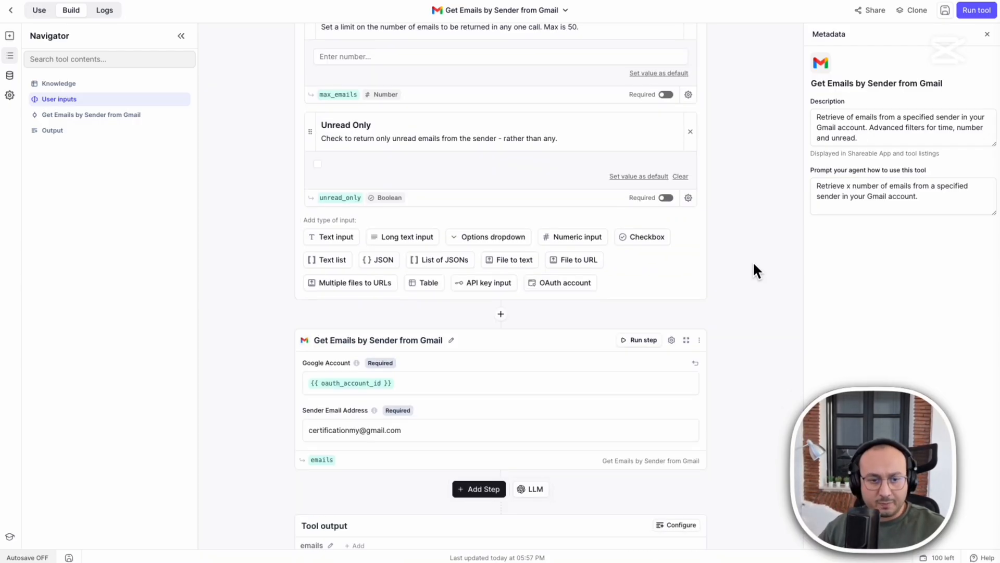
{"action": "scroll", "coordinate": [559, 321], "scroll_direction": "down", "scroll_amount": 1}
{"action": "left_click", "coordinate": [493, 356]}
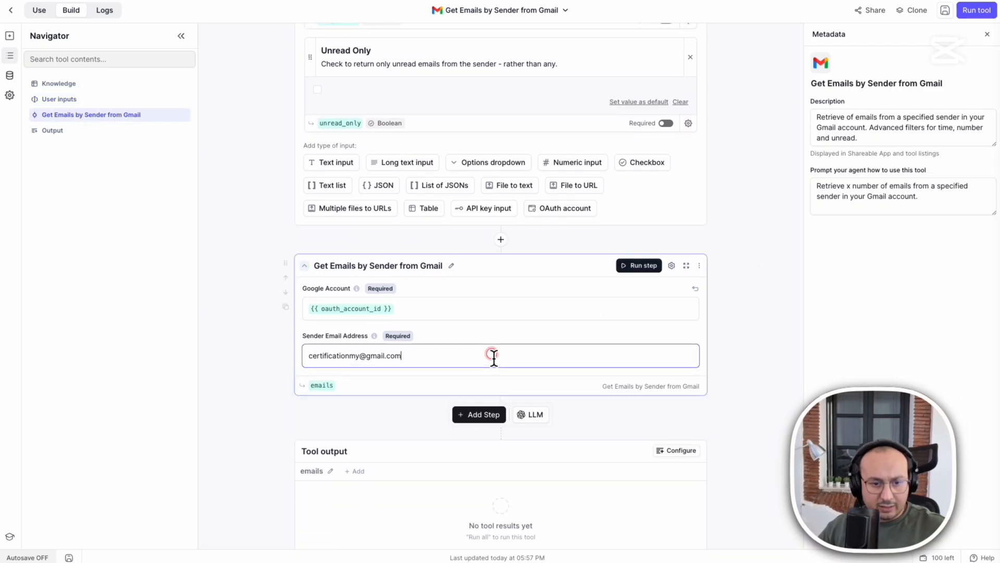
{"action": "key", "text": "ctrl+a"}
{"action": "key", "text": "BackSpace"}
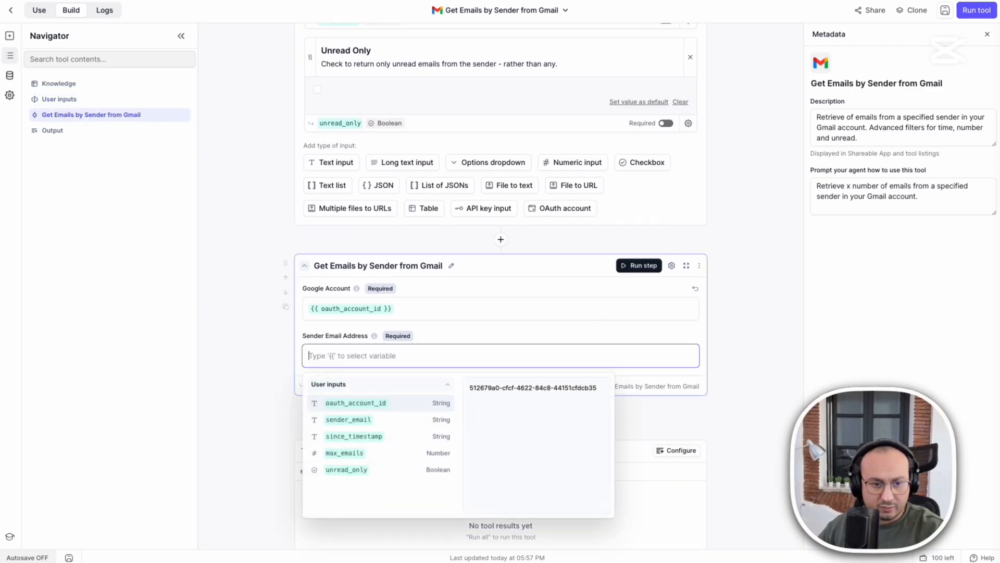
{"action": "left_click", "coordinate": [407, 421]}
{"action": "left_click", "coordinate": [743, 333]}
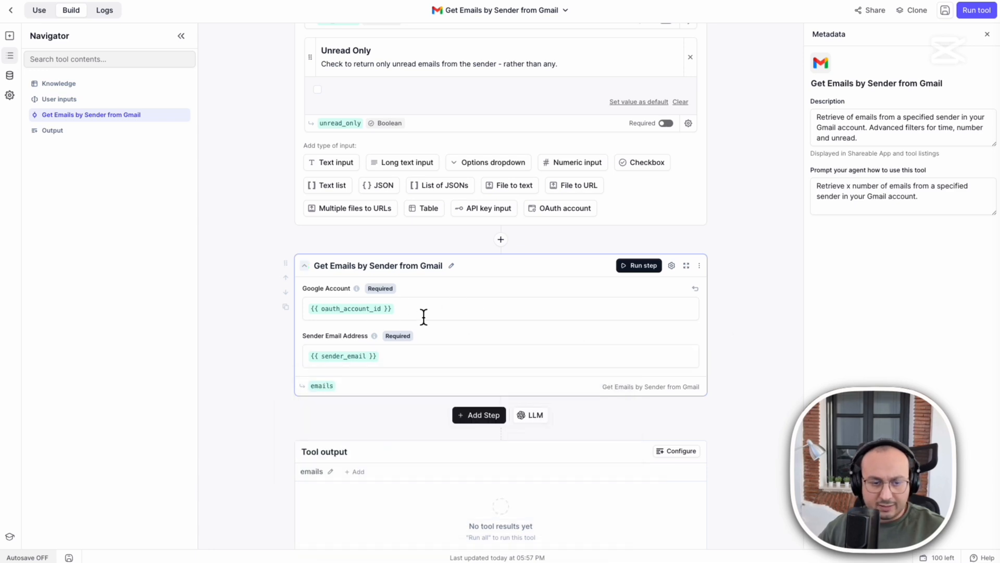
{"action": "left_click", "coordinate": [945, 11]}
Set the Max Emails input to 1 and enable the Unread Only input.
{"action": "scroll", "coordinate": [728, 366], "scroll_direction": "up", "scroll_amount": 2}
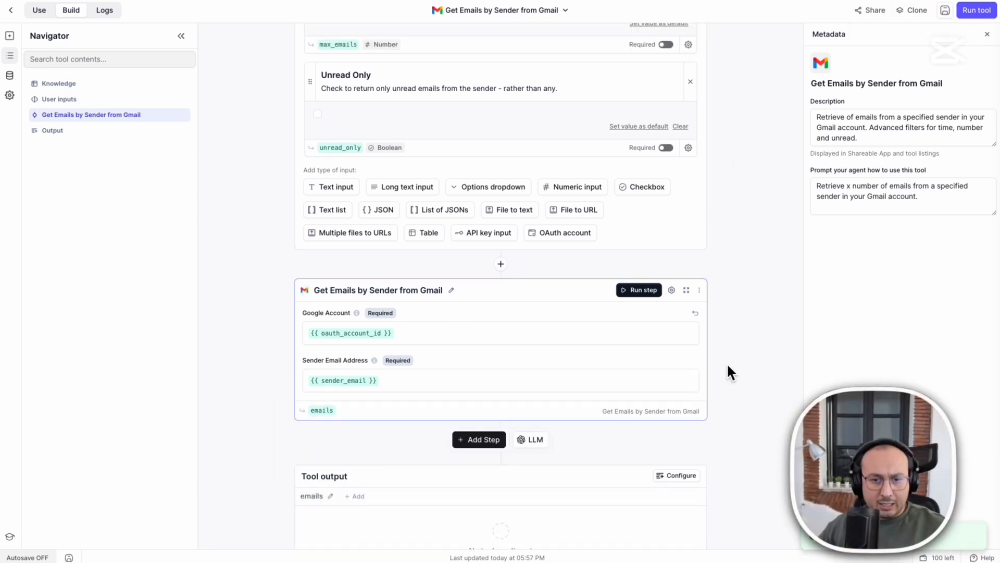
{"action": "scroll", "coordinate": [724, 367], "scroll_direction": "up", "scroll_amount": 10}
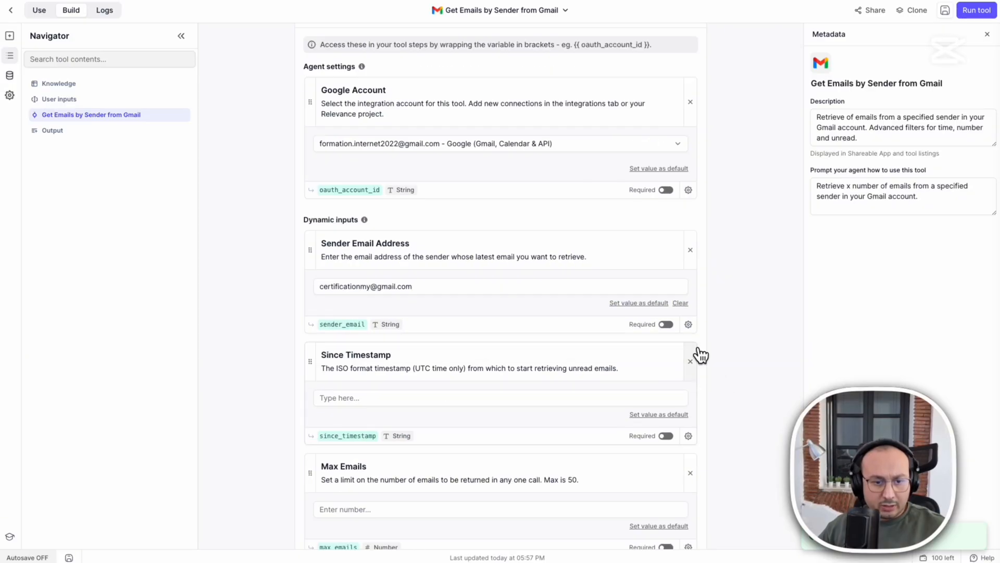
{"action": "scroll", "coordinate": [696, 349], "scroll_direction": "down", "scroll_amount": 4}
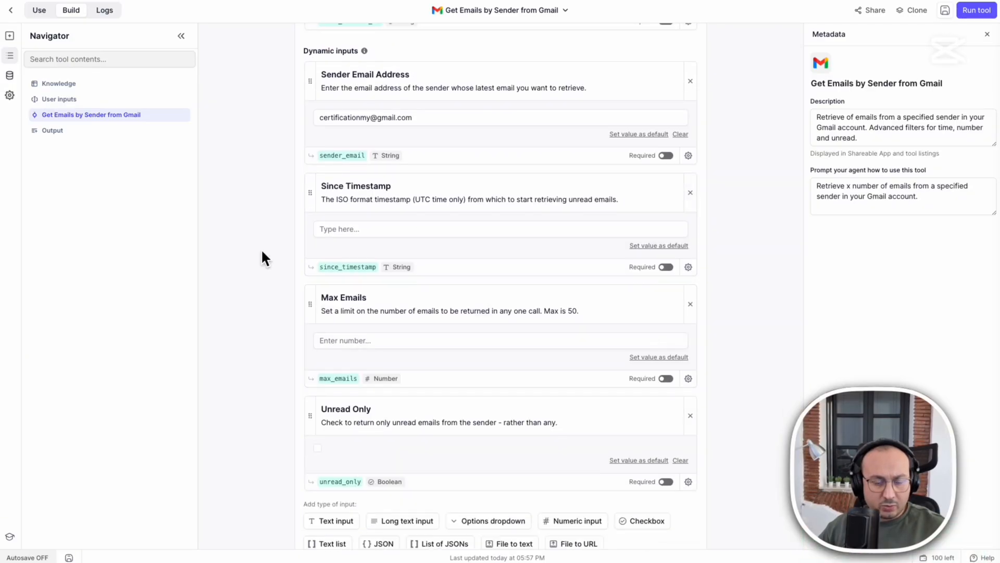
{"action": "left_click", "coordinate": [678, 337]}
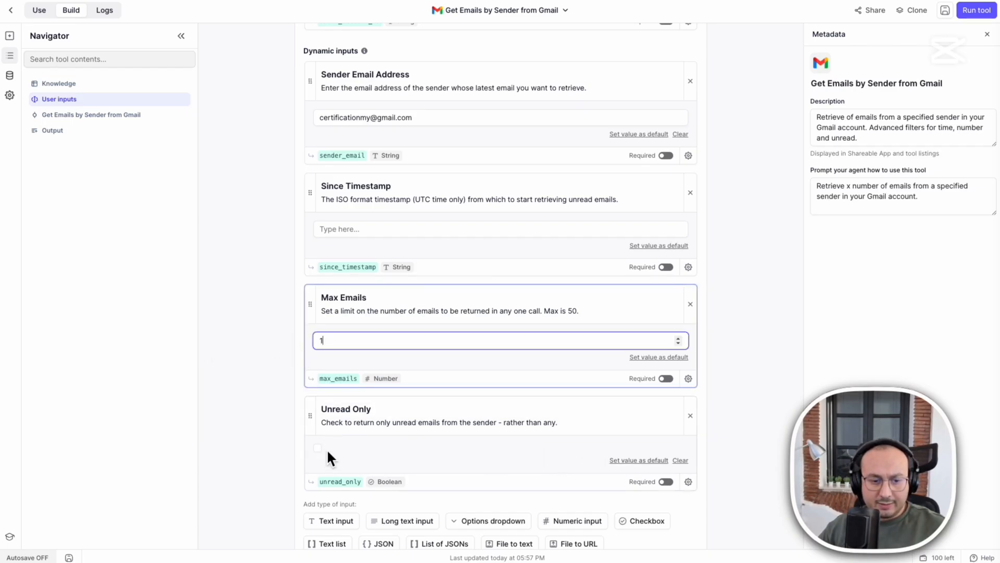
{"action": "left_click", "coordinate": [319, 448]}
Make the enabled state the default value of the Unread Only input and save the tool.
{"action": "scroll", "coordinate": [474, 419], "scroll_direction": "down", "scroll_amount": 1}
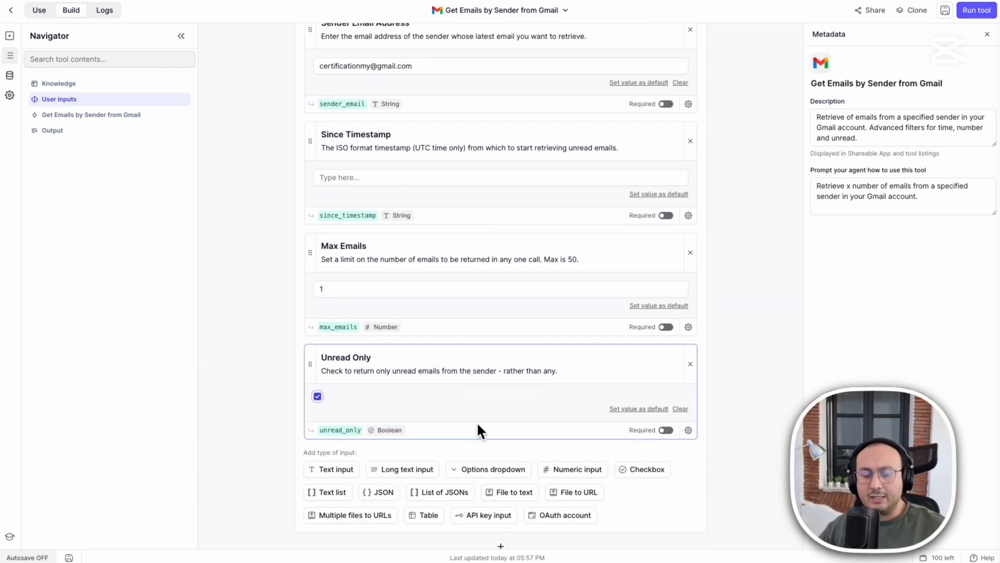
{"action": "scroll", "coordinate": [547, 380], "scroll_direction": "down", "scroll_amount": 1}
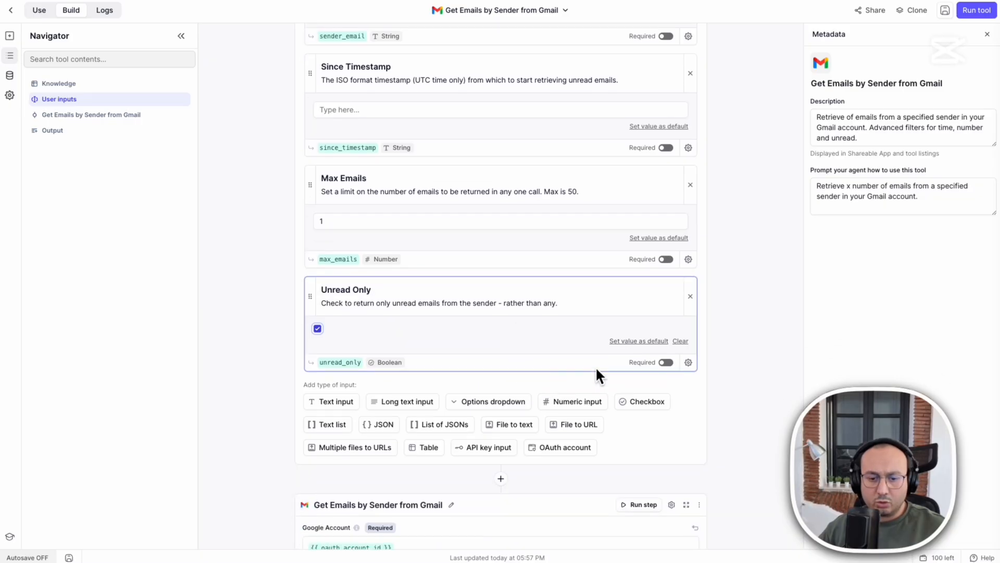
{"action": "left_click", "coordinate": [635, 341]}
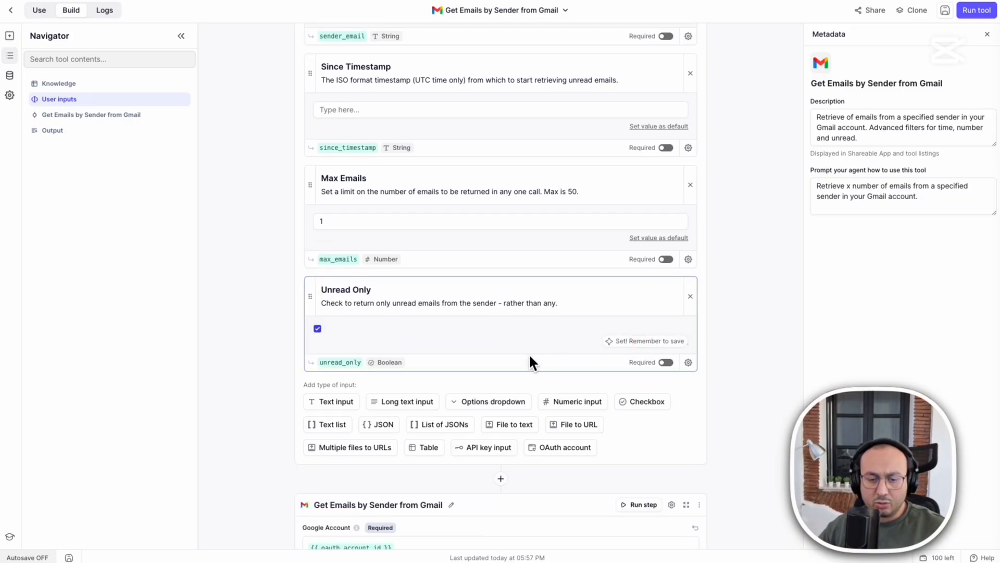
{"action": "scroll", "coordinate": [731, 341], "scroll_direction": "down", "scroll_amount": 4}
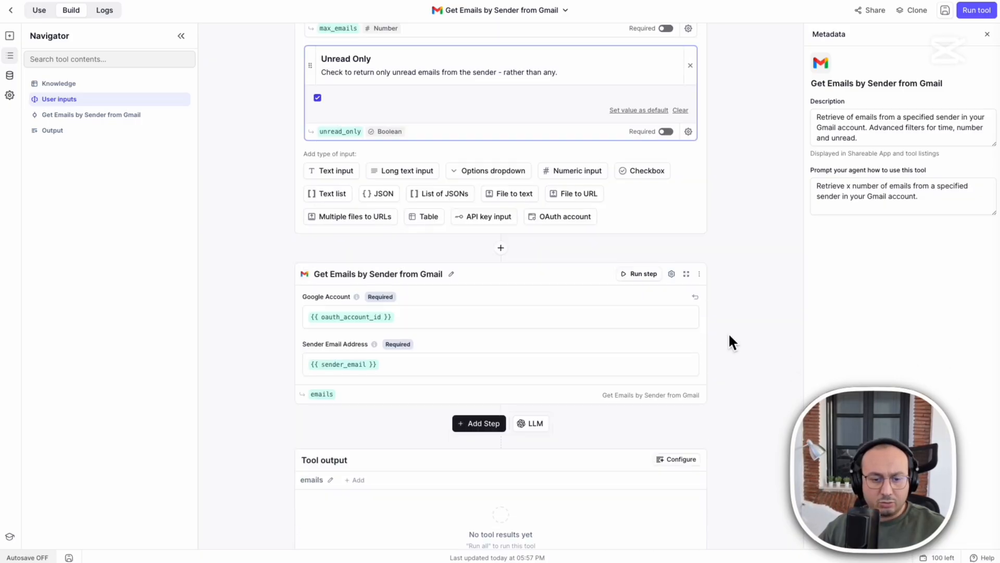
{"action": "scroll", "coordinate": [729, 333], "scroll_direction": "up", "scroll_amount": 5}
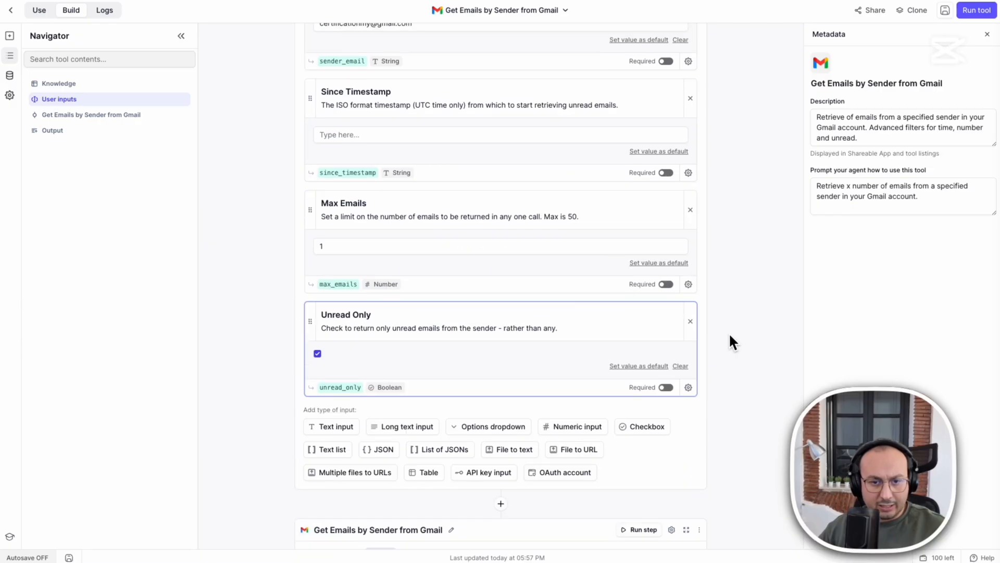
{"action": "left_click", "coordinate": [946, 9]}
{"action": "scroll", "coordinate": [692, 321], "scroll_direction": "up", "scroll_amount": 9}
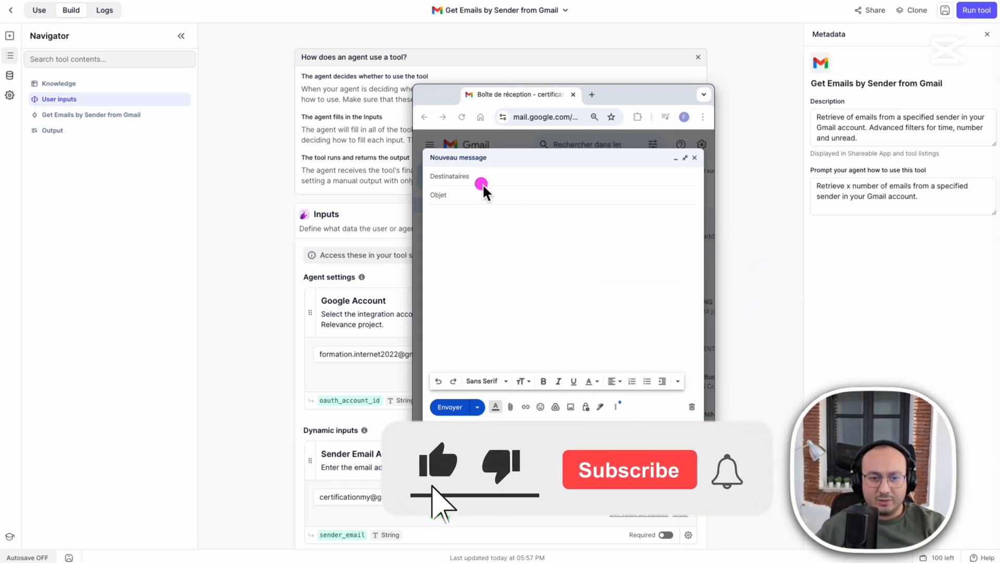
In the Gmail compose window, address a new message to the connected Google account's e-mail with the subject "bonjour".
{"action": "left_click", "coordinate": [451, 177]}
{"action": "left_click", "coordinate": [449, 177]}
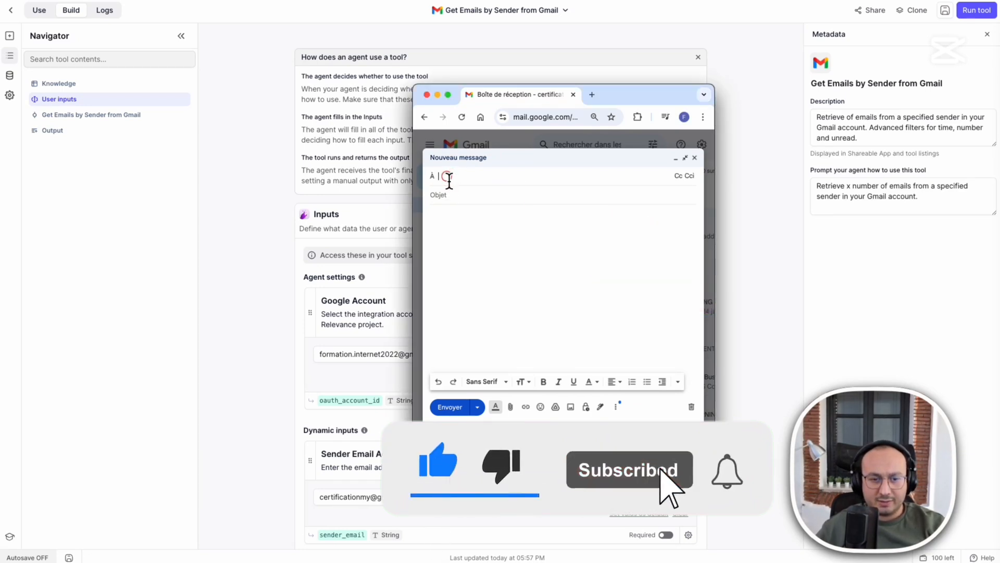
{"action": "key", "text": "super+v"}
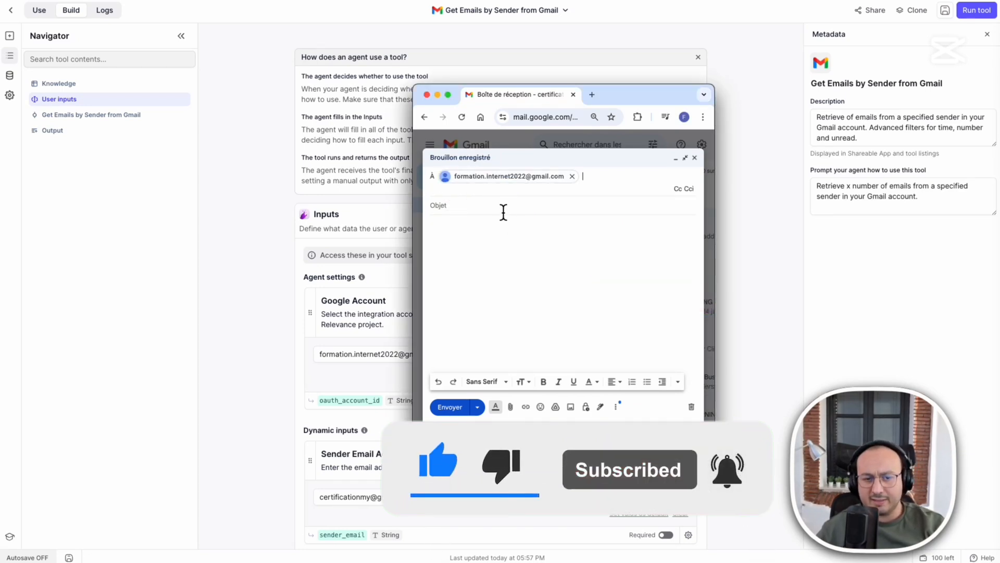
{"action": "left_click", "coordinate": [490, 214]}
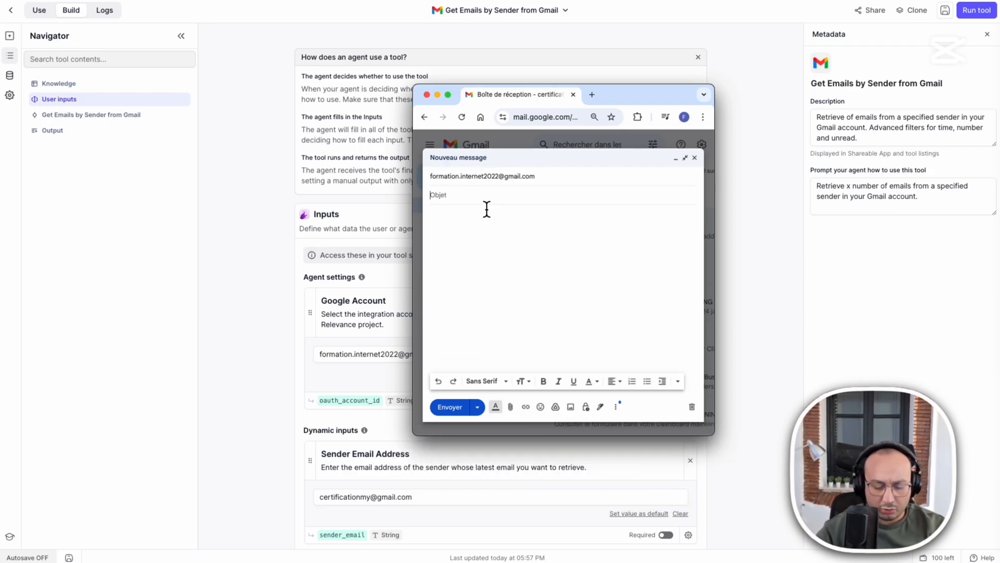
{"action": "type", "text": "bonjour"}
{"action": "key", "text": "Tab"}
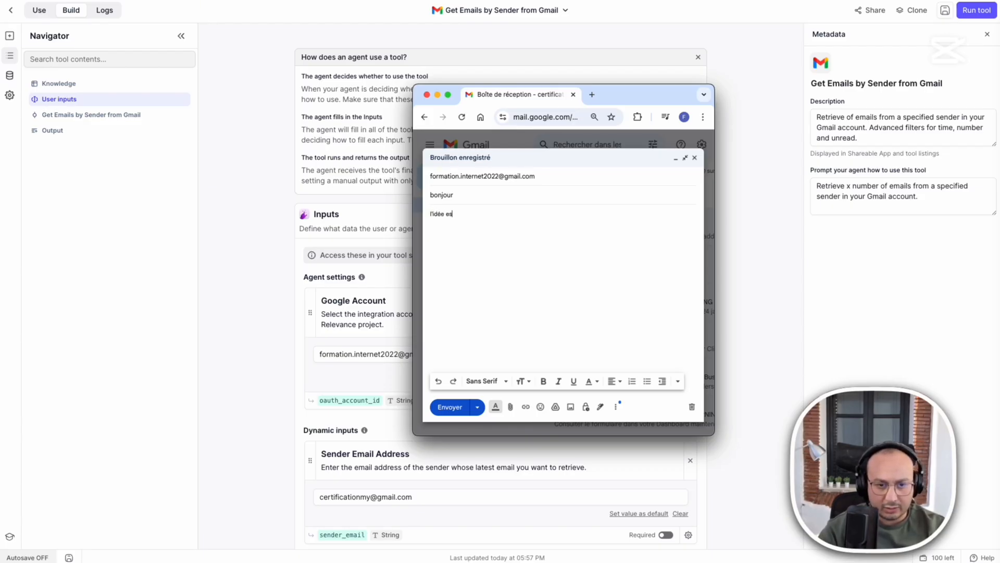
Write the message body "l'idée est de créer une application pour les dentistes en ligne".
{"action": "type", "text": "l"}
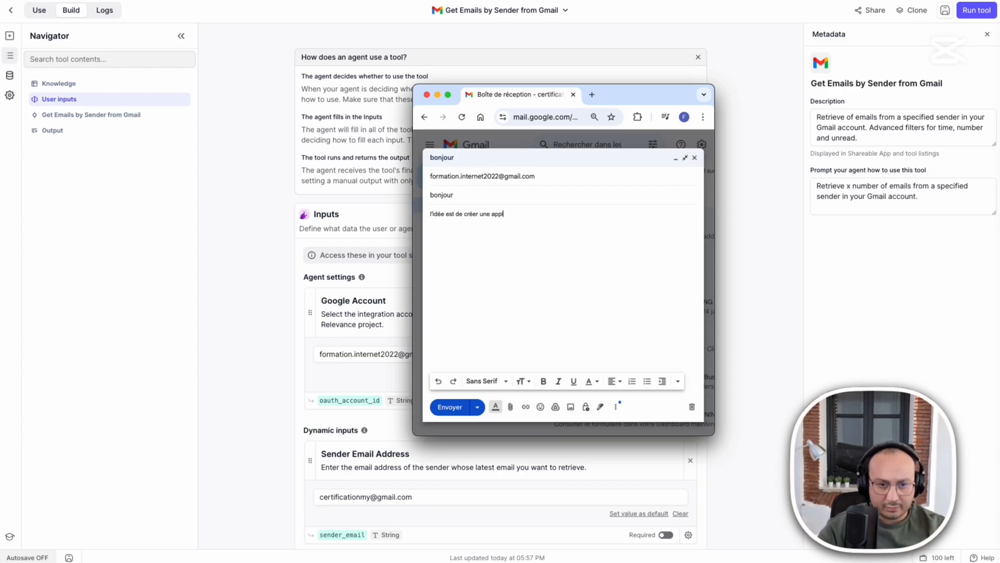
{"action": "type", "text": "'idée est de de créer une applicat"}
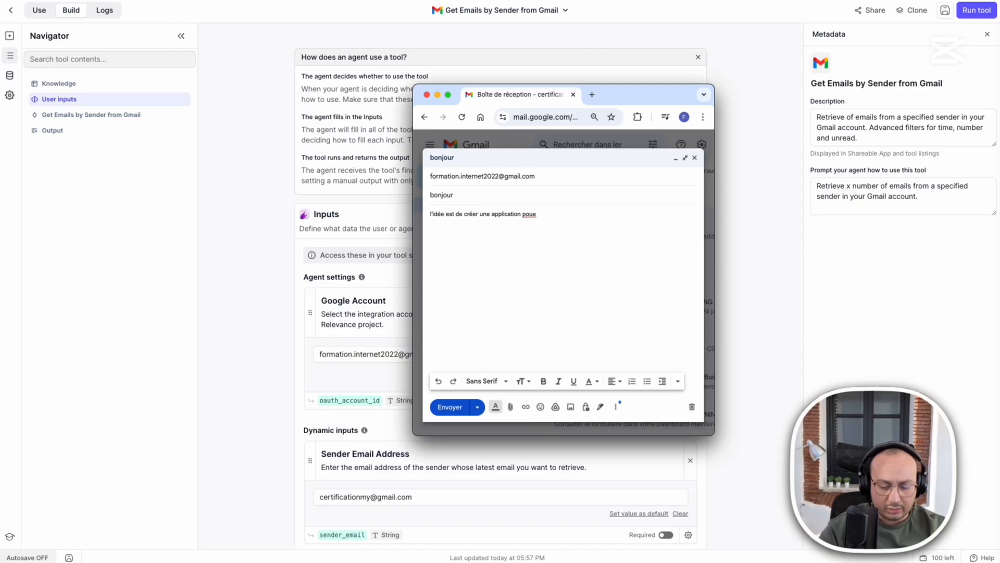
{"action": "type", "text": "ion poue"}
{"action": "key", "text": "BackSpace"}
{"action": "type", "text": "r les dentistes e"}
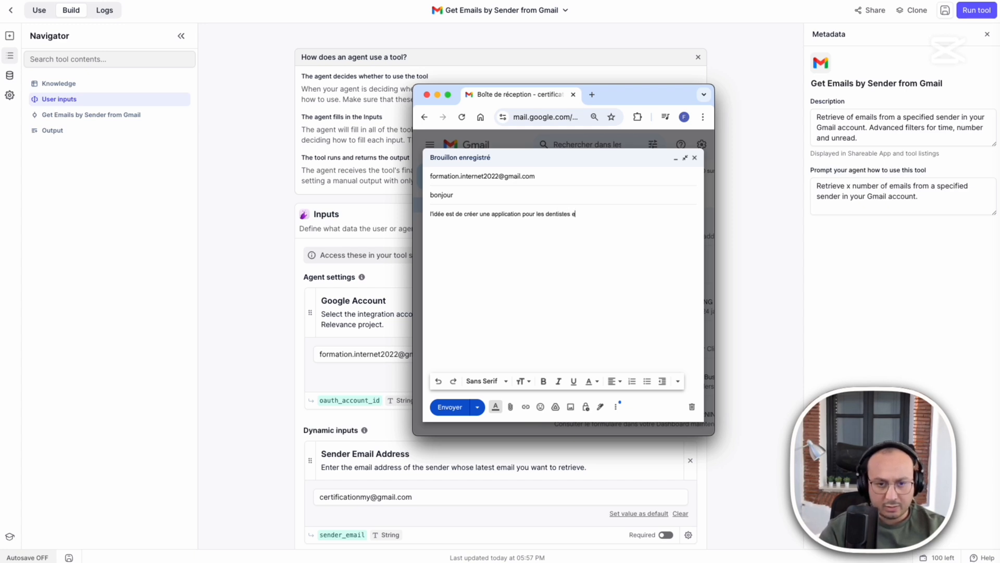
{"action": "type", "text": "igne"}
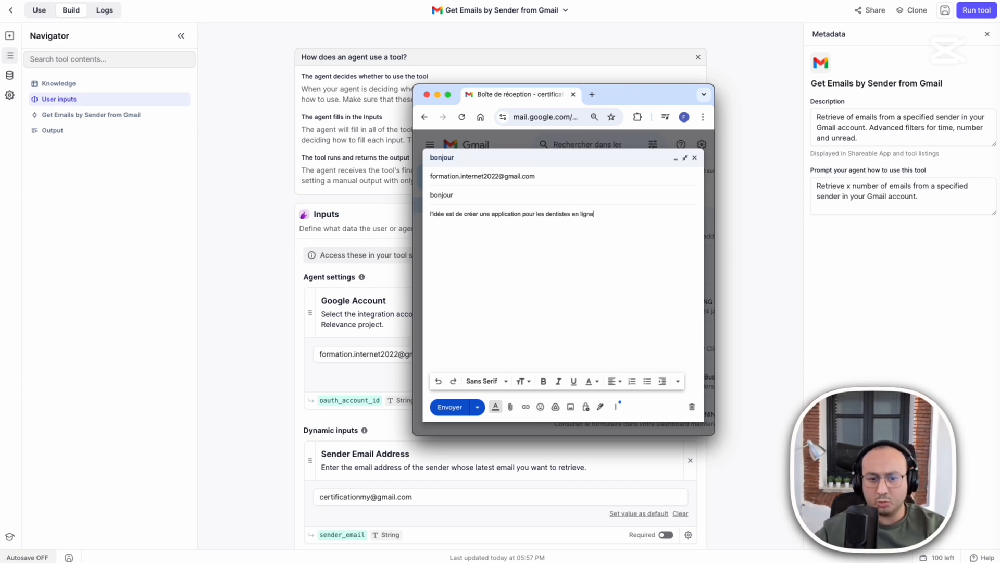
Send the test email from Gmail, and run the Get Emails by Sender from Gmail tool in Relevance AI.
{"action": "left_click", "coordinate": [486, 211]}
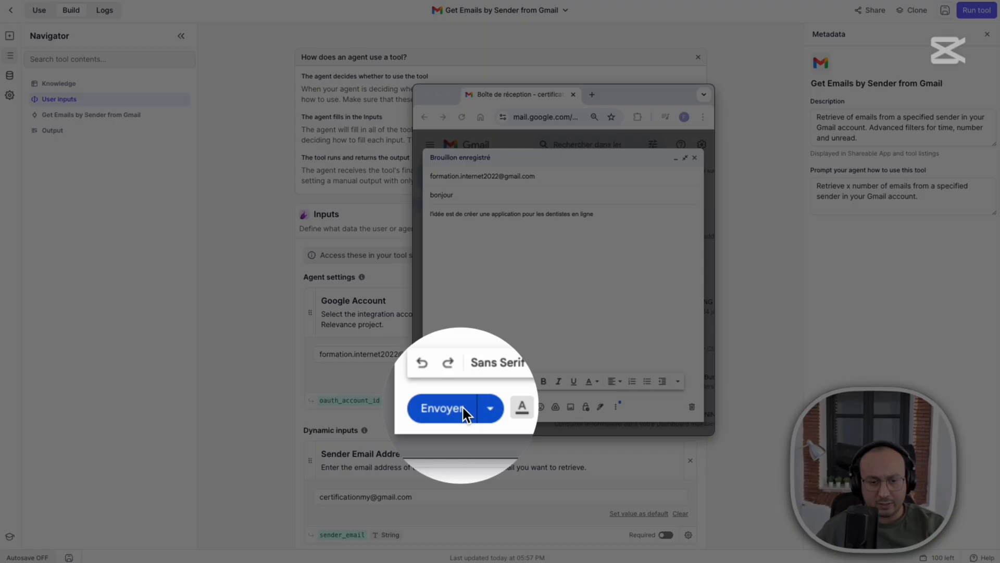
{"action": "left_click", "coordinate": [463, 409]}
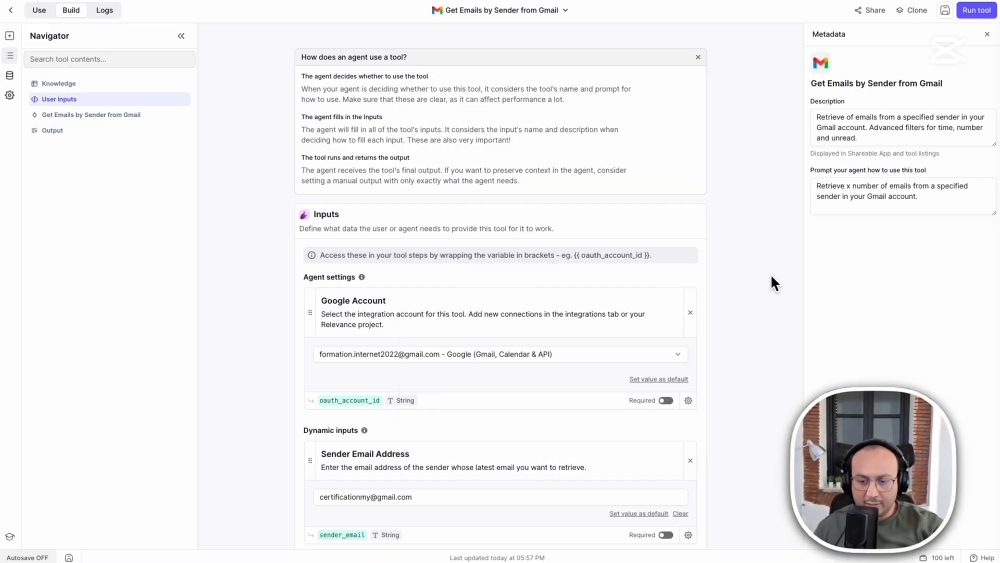
{"action": "mouse_move", "coordinate": [758, 266]}
{"action": "left_mouse_down"}
{"action": "mouse_move", "coordinate": [877, 215]}
{"action": "mouse_move", "coordinate": [940, 76]}
{"action": "left_mouse_up"}
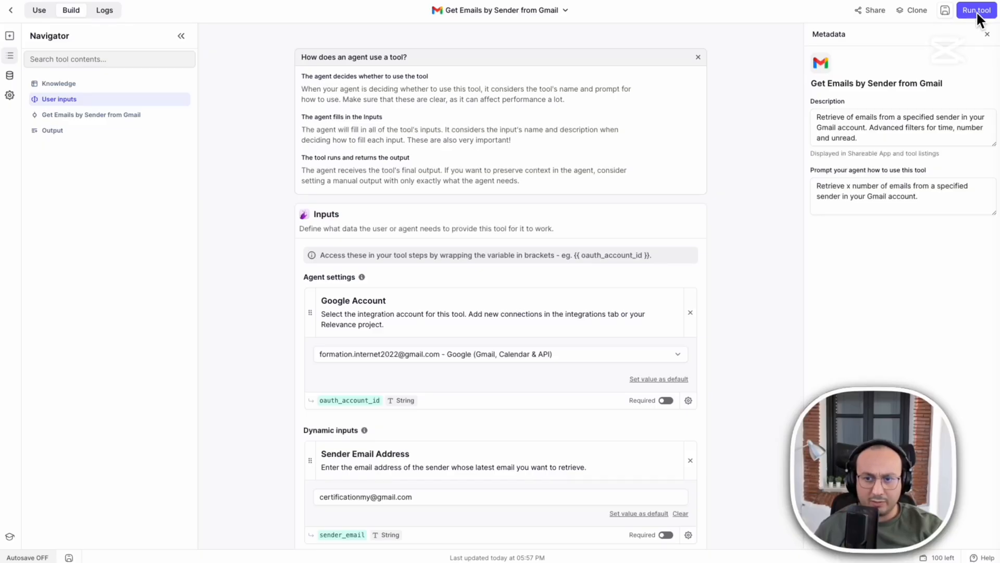
{"action": "left_click", "coordinate": [976, 11]}
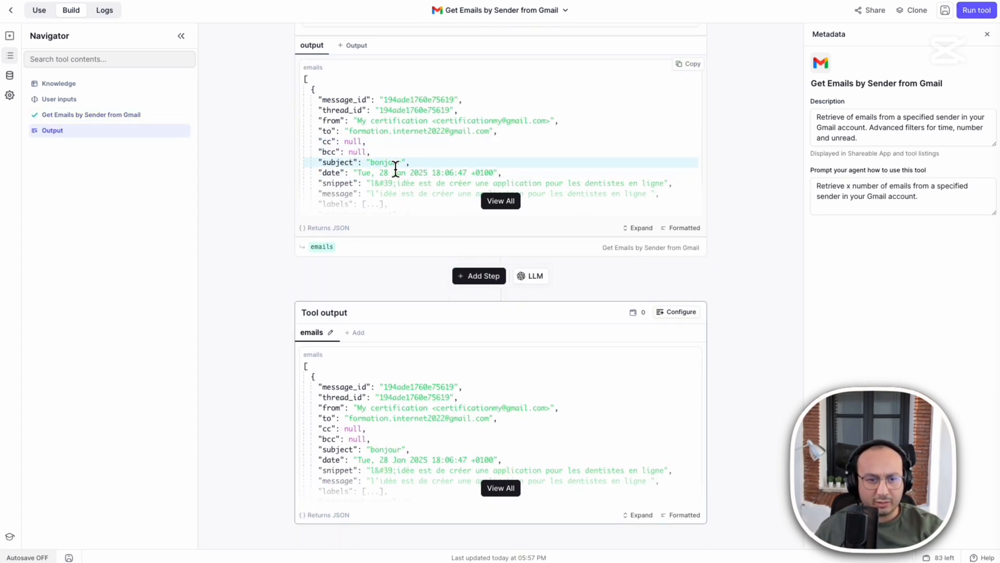
Expand the Gmail step's output to read the retrieved email's snippet and message, and review the tool's input settings.
{"action": "left_click", "coordinate": [500, 202]}
{"action": "left_click_drag", "start_coordinate": [407, 185], "coordinate": [657, 187]}
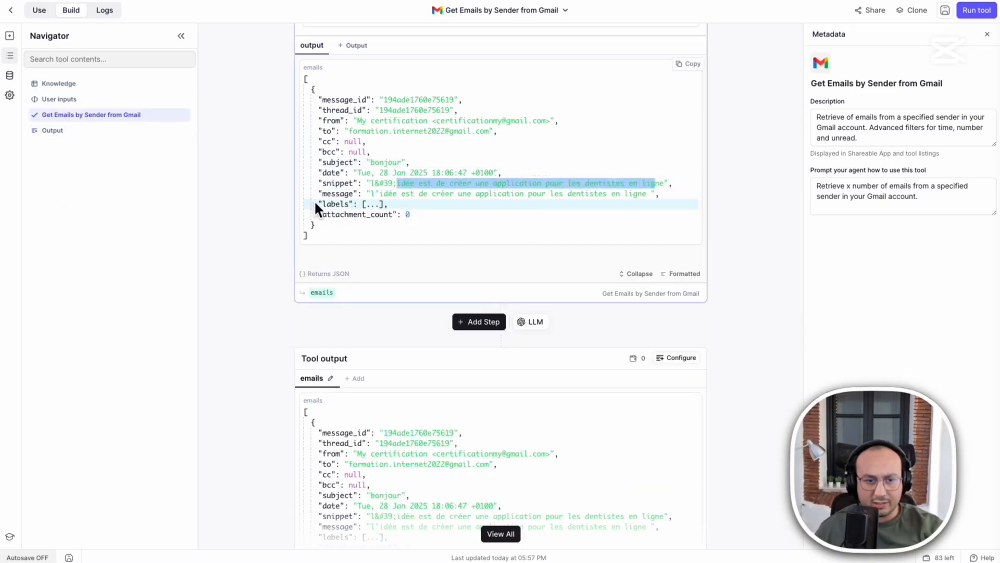
{"action": "left_click_drag", "start_coordinate": [314, 200], "coordinate": [669, 205]}
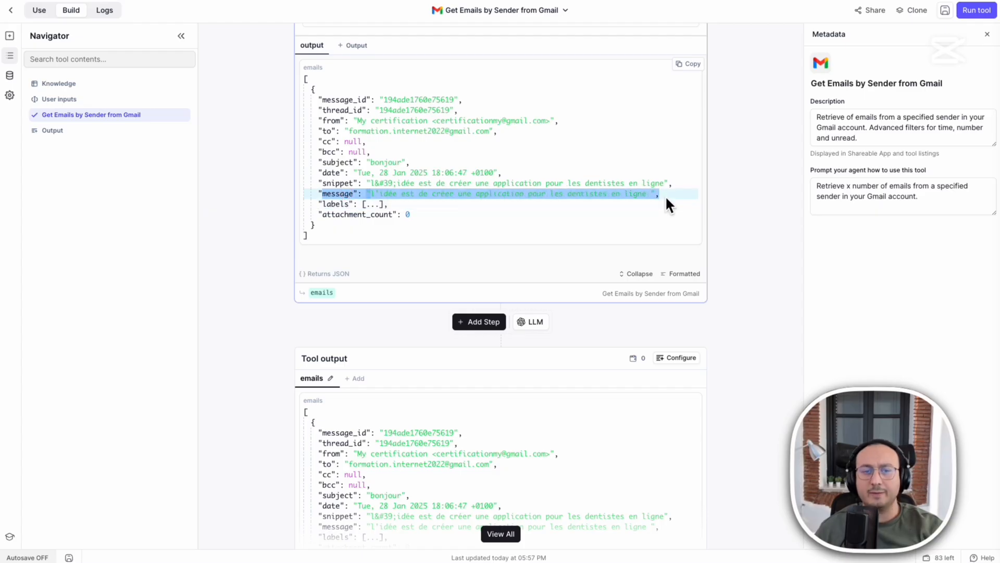
{"action": "scroll", "coordinate": [722, 214], "scroll_direction": "up", "scroll_amount": 10}
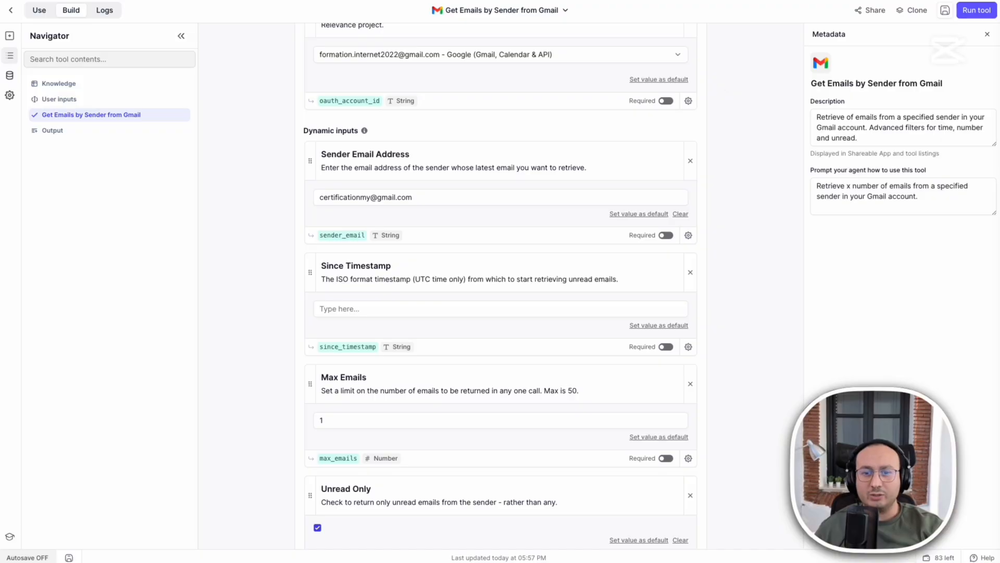
{"action": "scroll", "coordinate": [782, 213], "scroll_direction": "up", "scroll_amount": 5}
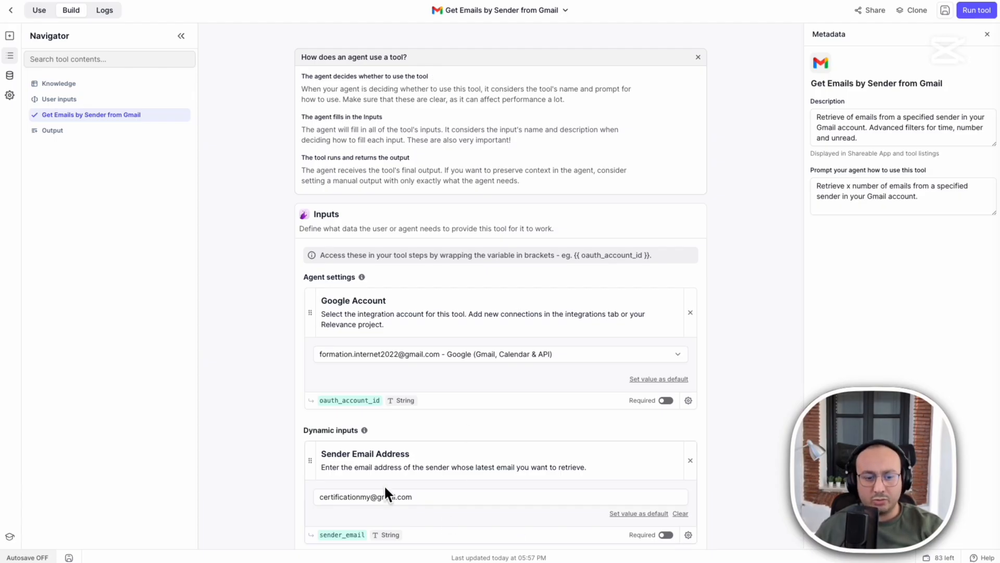
Return to the Tools list and view the options available for the Gmail tool.
{"action": "left_click", "coordinate": [11, 10]}
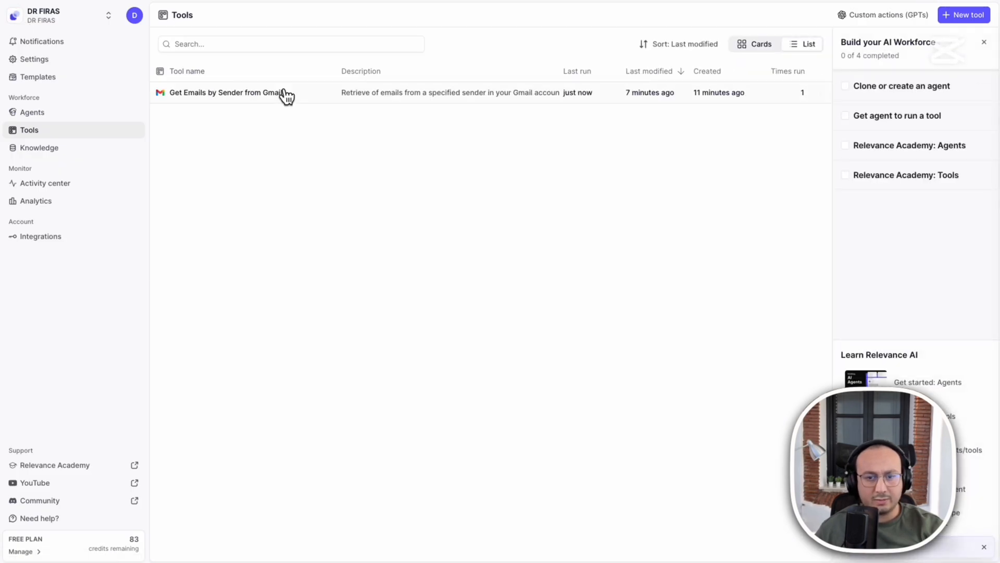
{"action": "left_click", "coordinate": [822, 94]}
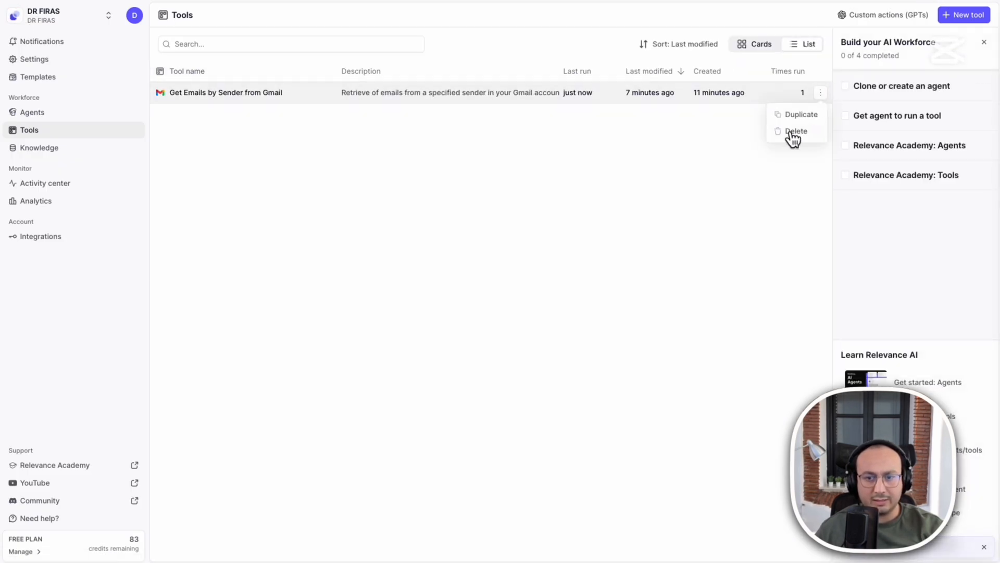
{"action": "left_click", "coordinate": [626, 147]}
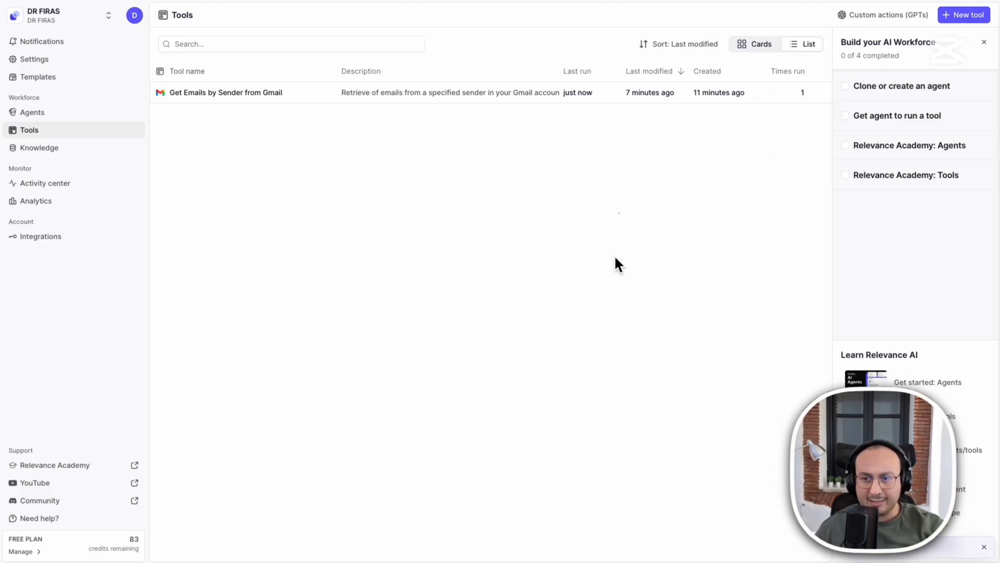
{"action": "left_click", "coordinate": [487, 342]}
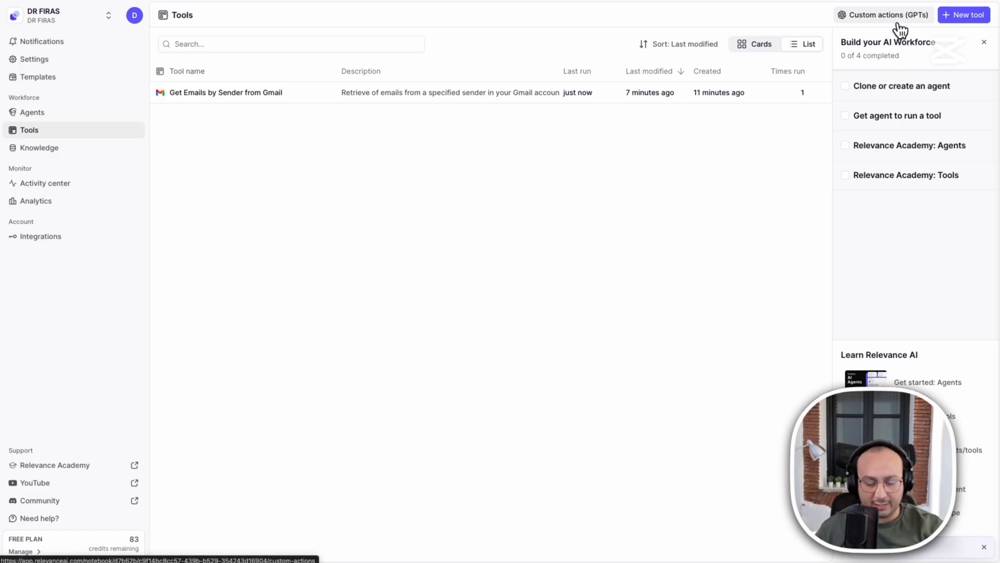
Start the Custom actions (GPTs) setup and select Get Emails by Sender from Gmail as the GPT's tool.
{"action": "left_click", "coordinate": [898, 20]}
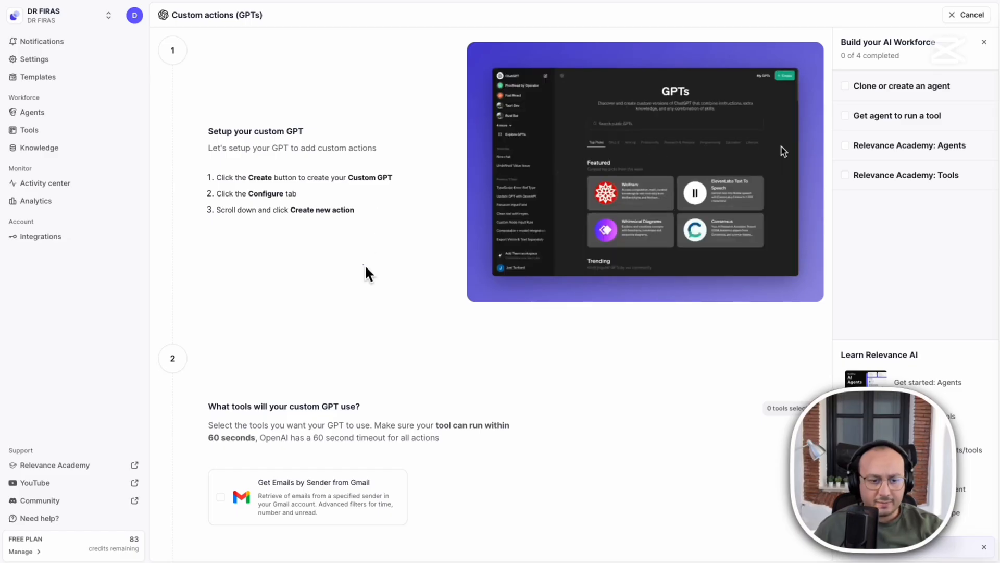
{"action": "scroll", "coordinate": [375, 281], "scroll_direction": "down", "scroll_amount": 4}
{"action": "scroll", "coordinate": [307, 234], "scroll_direction": "down", "scroll_amount": 2}
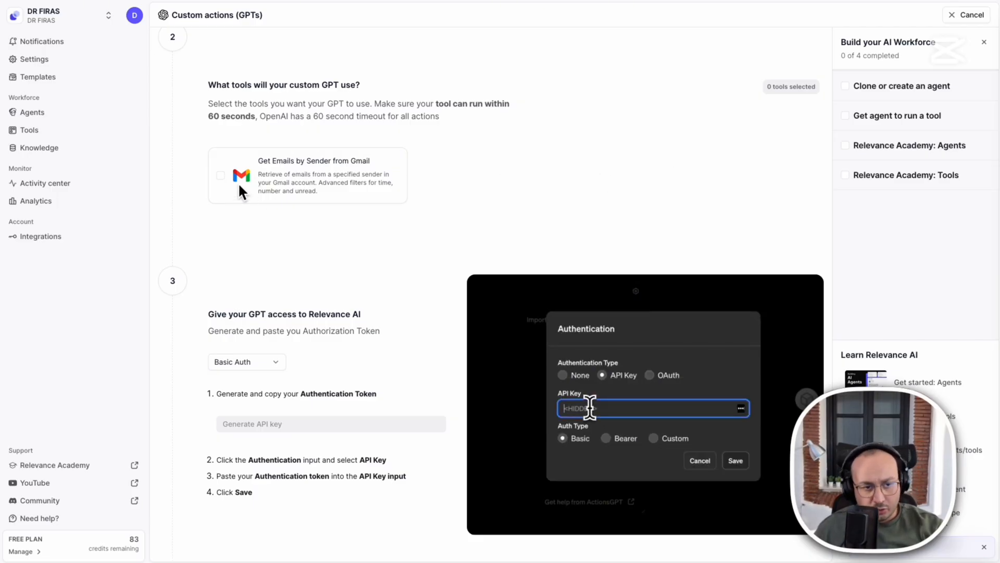
{"action": "left_click", "coordinate": [221, 175]}
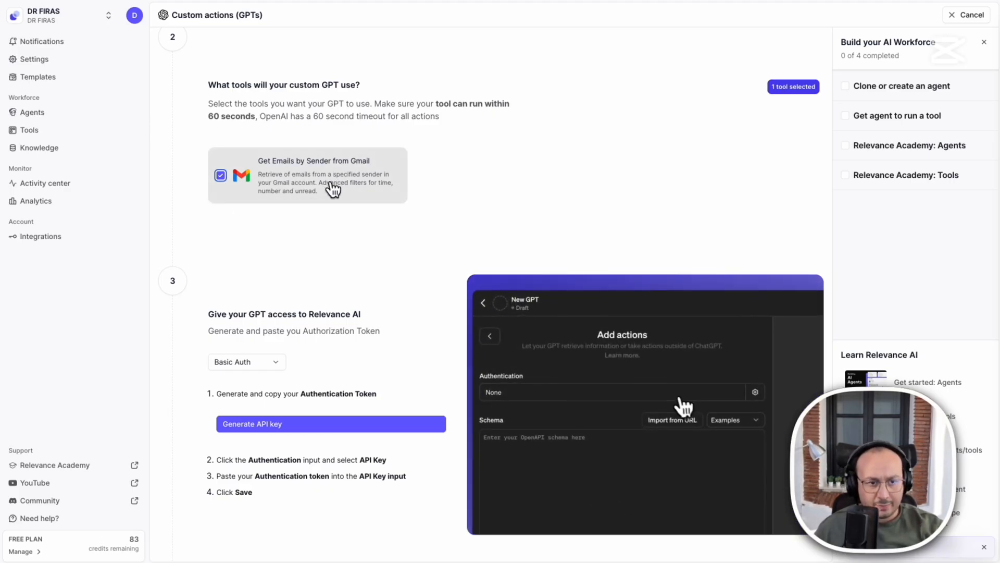
Generate an API key for the custom GPT with Basic Auth and copy the authorization token.
{"action": "scroll", "coordinate": [333, 189], "scroll_direction": "down", "scroll_amount": 1}
{"action": "scroll", "coordinate": [328, 185], "scroll_direction": "down", "scroll_amount": 3}
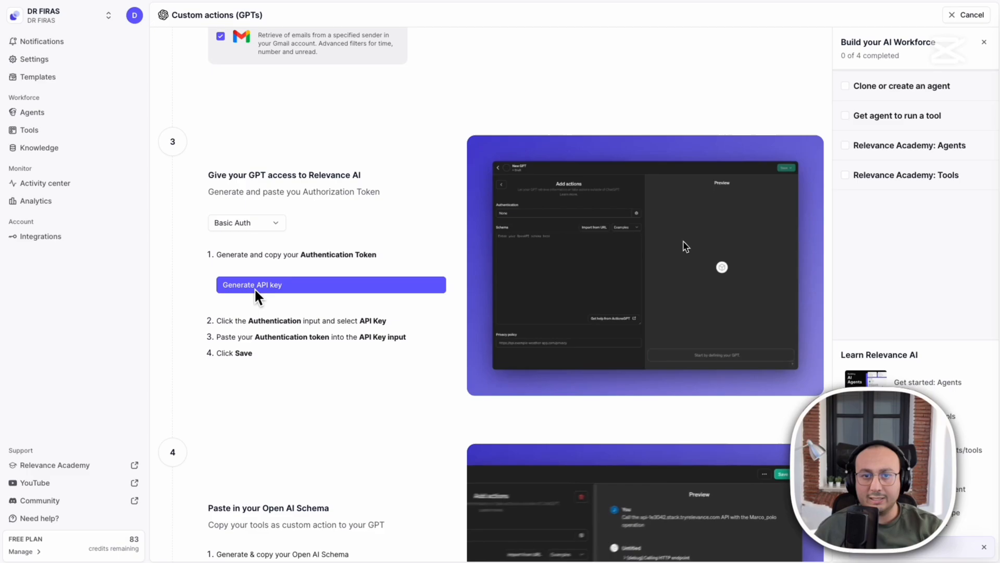
{"action": "left_click", "coordinate": [254, 288]}
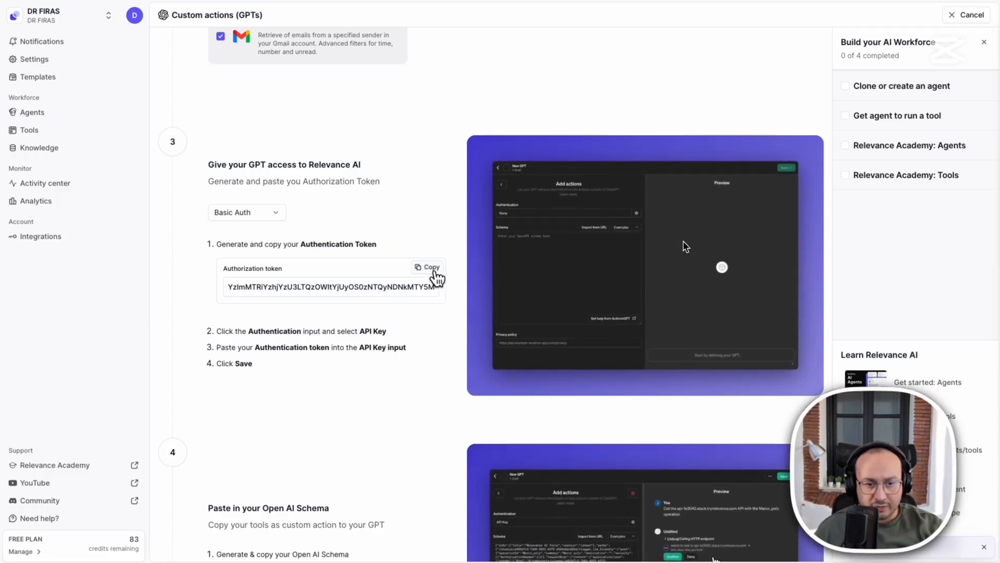
{"action": "left_click", "coordinate": [429, 269]}
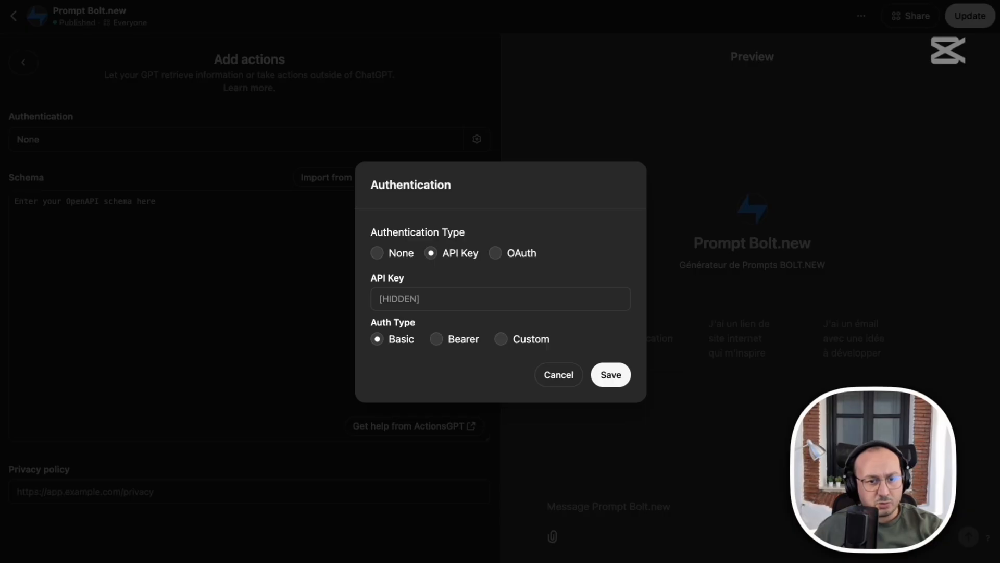
In the ChatGPT editor for Prompt Bolt.new, set the action's authentication to API Key with Basic auth, paste the copied authorization token and save.
{"action": "left_click", "coordinate": [412, 302]}
{"action": "left_click", "coordinate": [553, 375]}
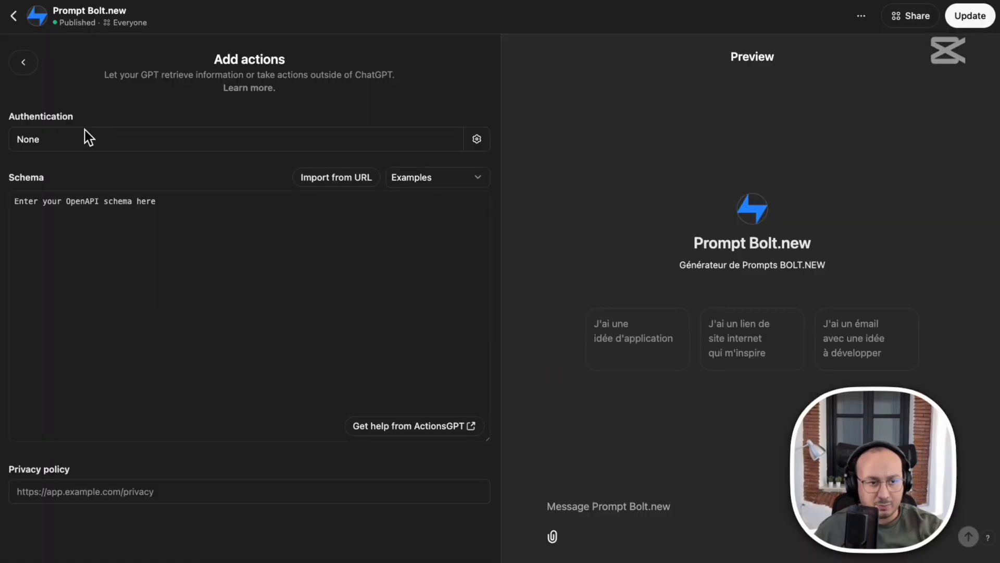
{"action": "left_click", "coordinate": [476, 140]}
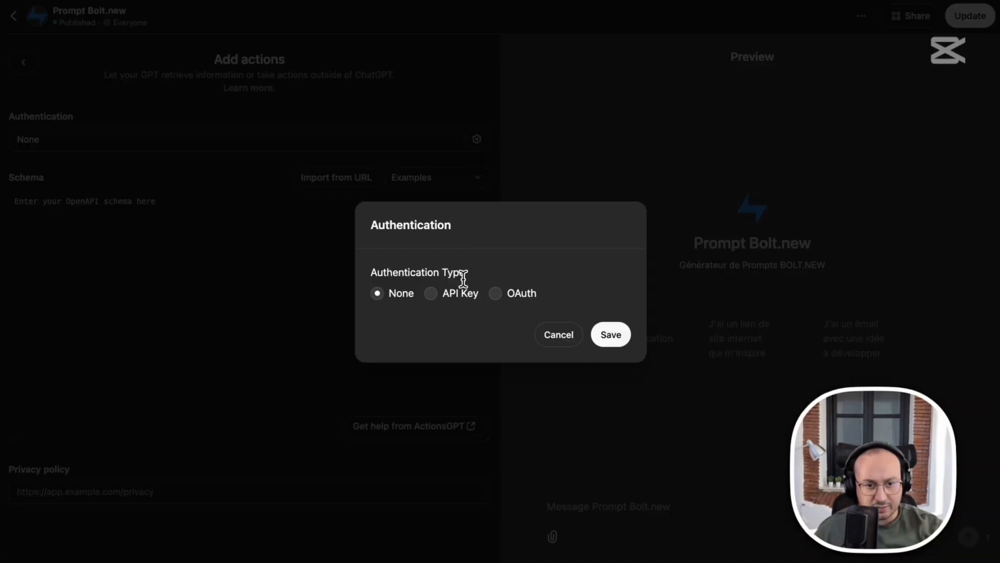
{"action": "left_click", "coordinate": [444, 297]}
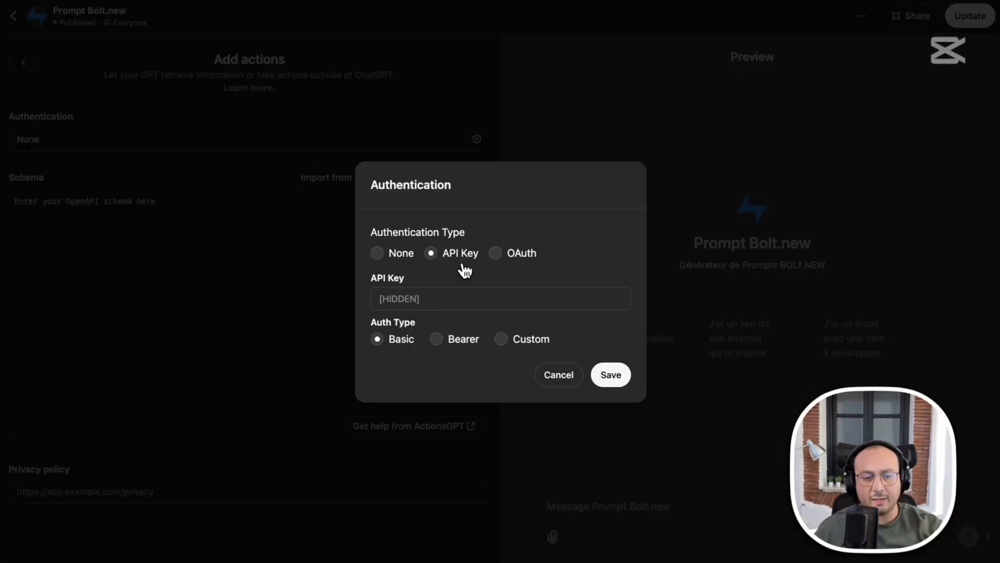
{"action": "left_click", "coordinate": [415, 302]}
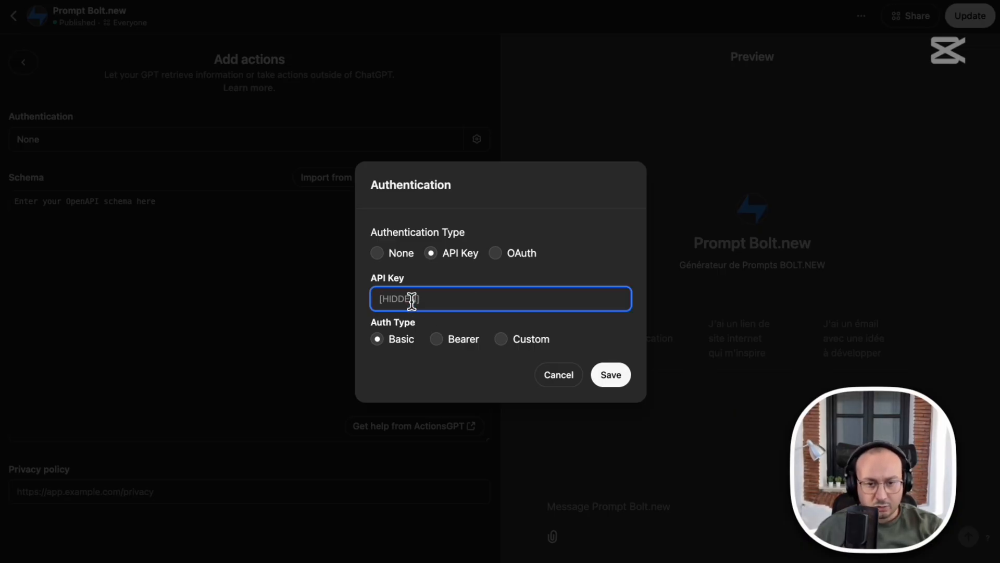
{"action": "key", "text": "ctrl+v"}
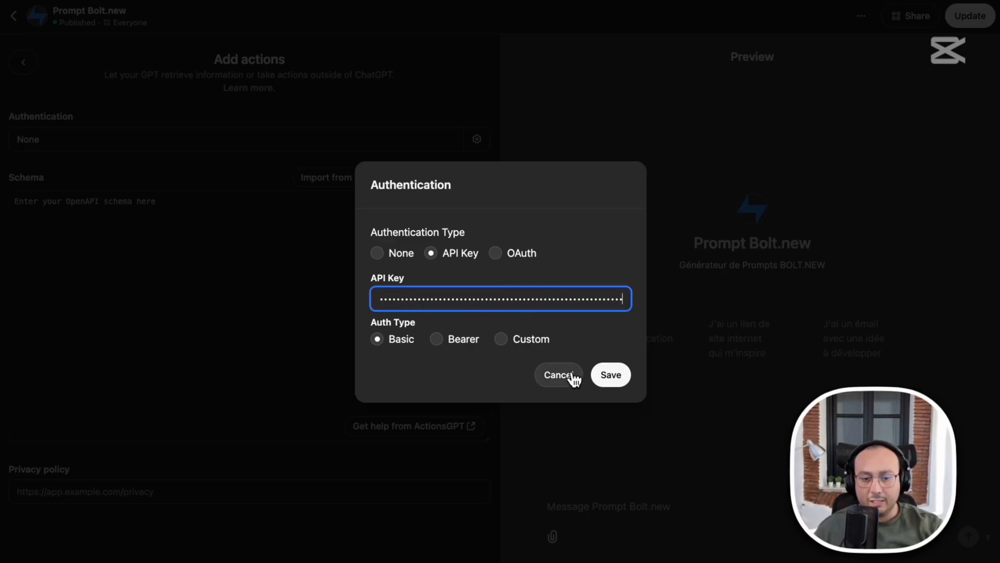
{"action": "left_click", "coordinate": [608, 380]}
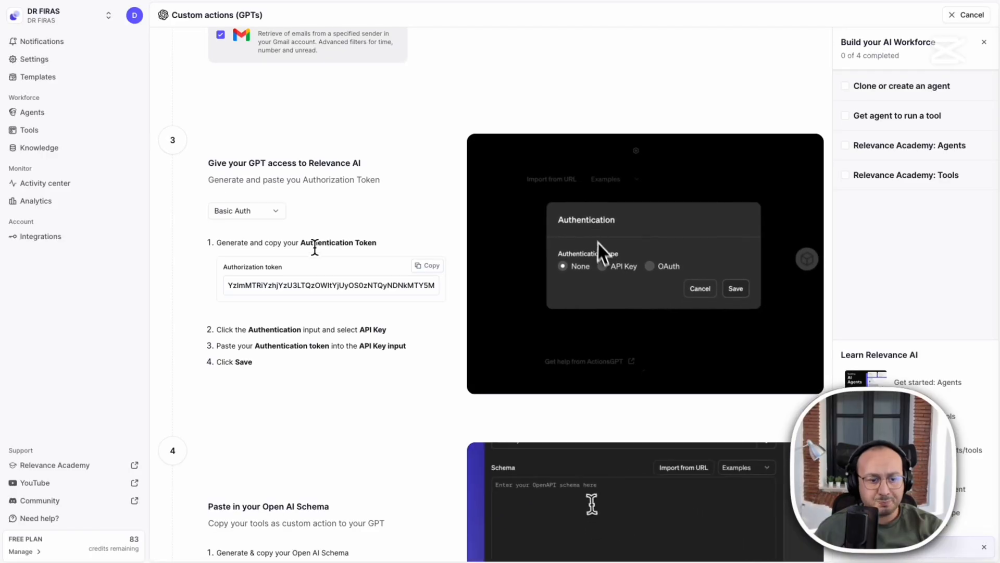
Back in Relevance AI, generate the Open API schema for the selected tool and copy it.
{"action": "scroll", "coordinate": [315, 246], "scroll_direction": "down", "scroll_amount": 5}
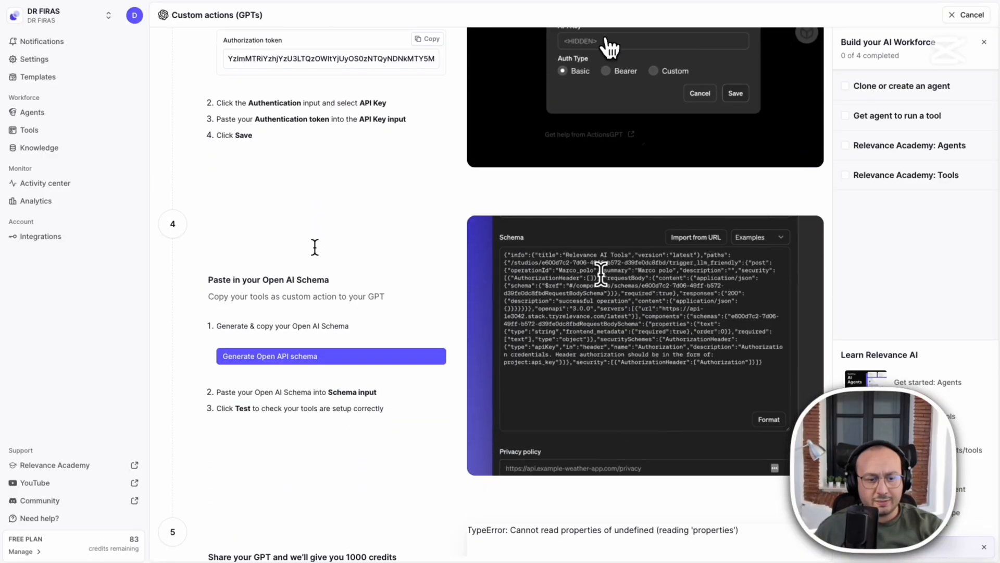
{"action": "scroll", "coordinate": [314, 246], "scroll_direction": "down", "scroll_amount": 3}
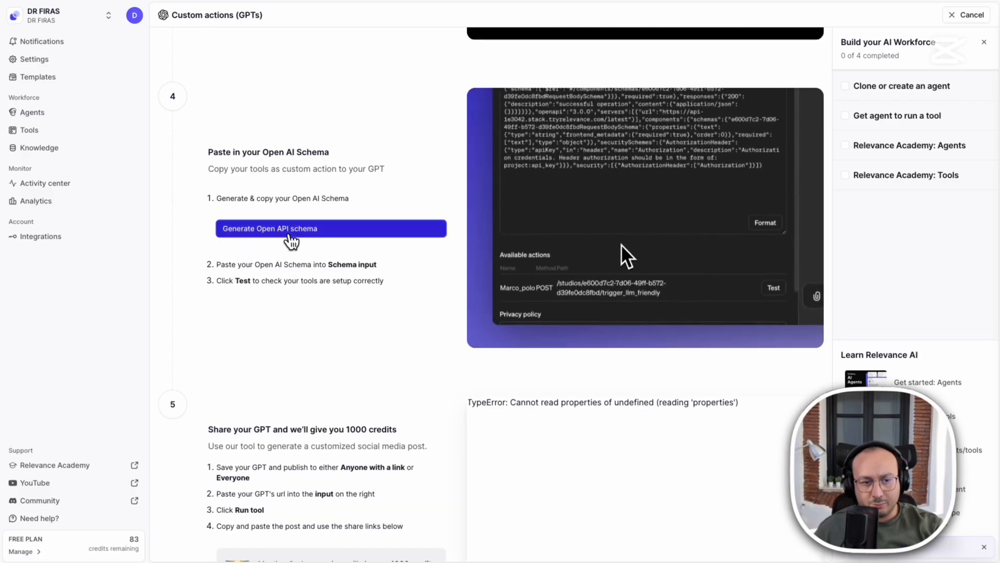
{"action": "left_click", "coordinate": [288, 233]}
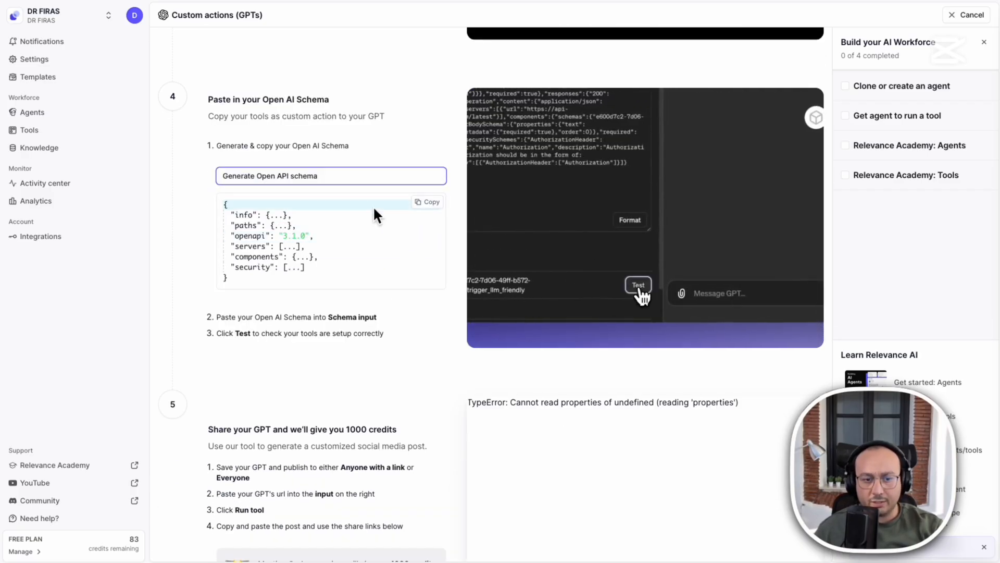
{"action": "left_click", "coordinate": [430, 203]}
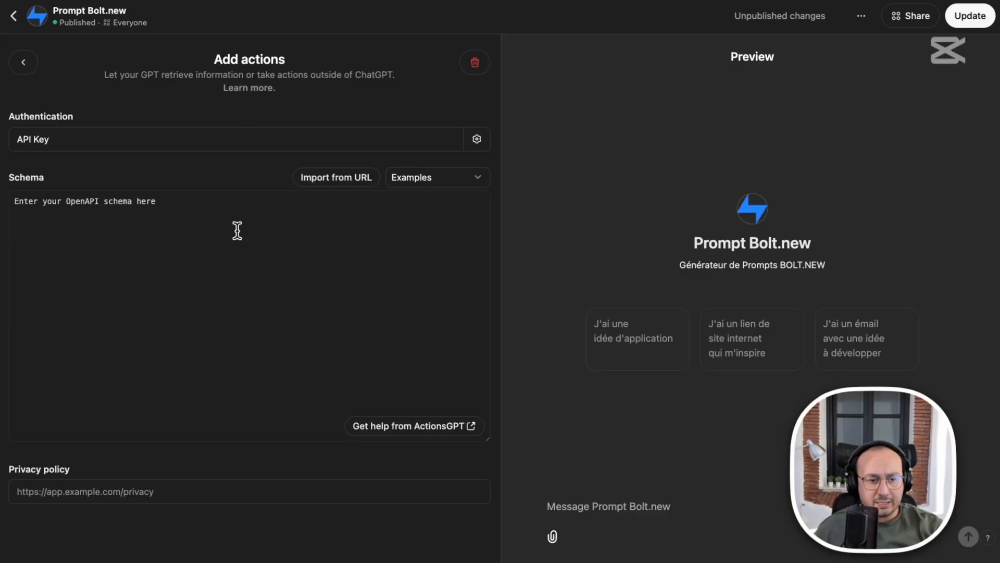
Paste the copied schema into the Prompt Bolt.new action in ChatGPT, format it and try to update the GPT.
{"action": "key", "text": "ctrl+v"}
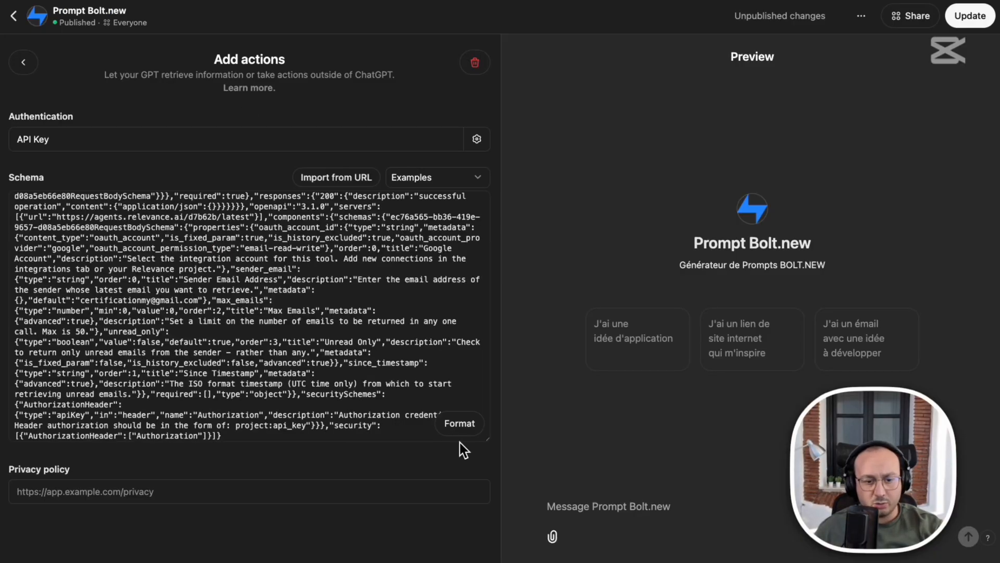
{"action": "left_click", "coordinate": [458, 422]}
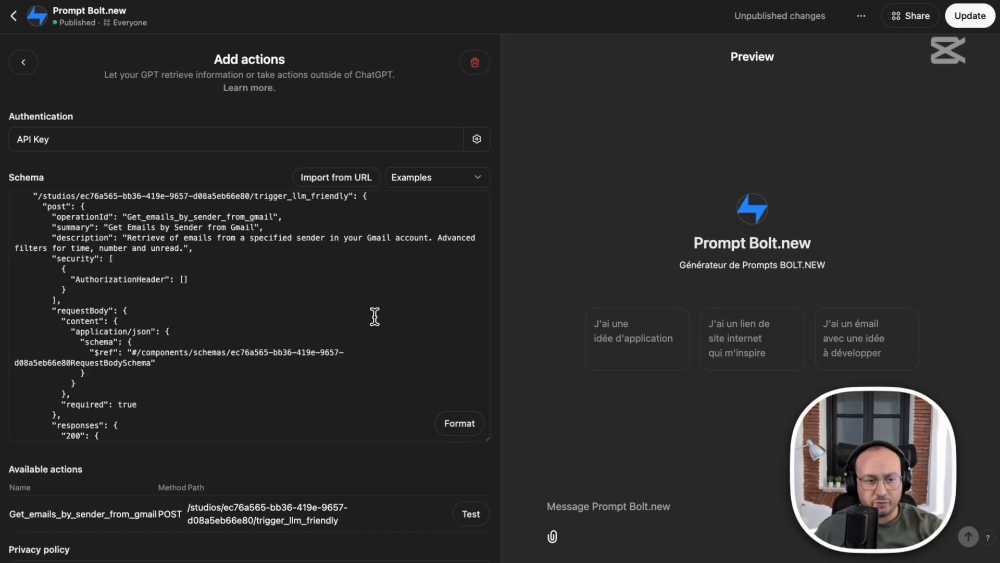
{"action": "left_click", "coordinate": [463, 430]}
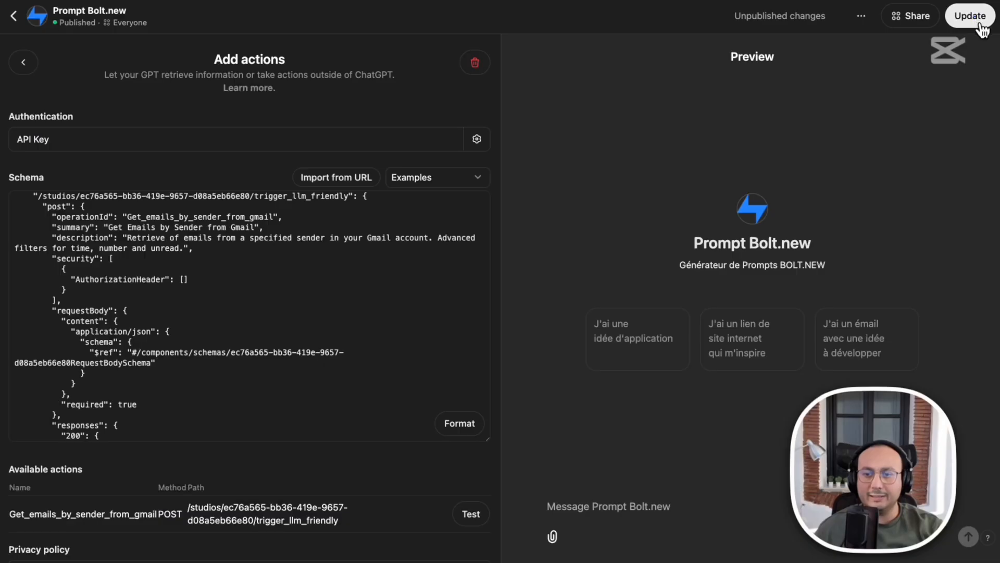
{"action": "left_click", "coordinate": [972, 18]}
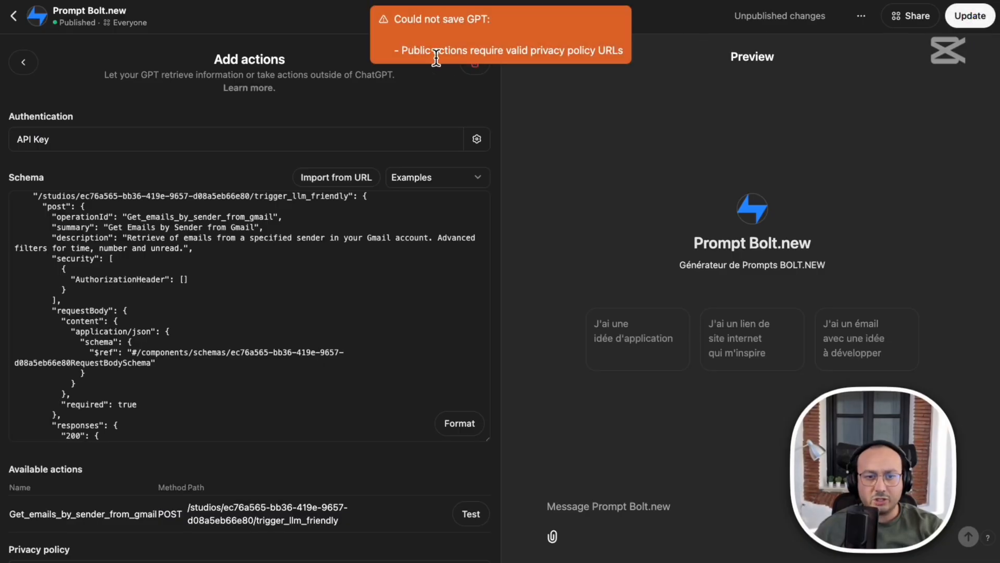
{"action": "scroll", "coordinate": [99, 508], "scroll_direction": "down", "scroll_amount": 2}
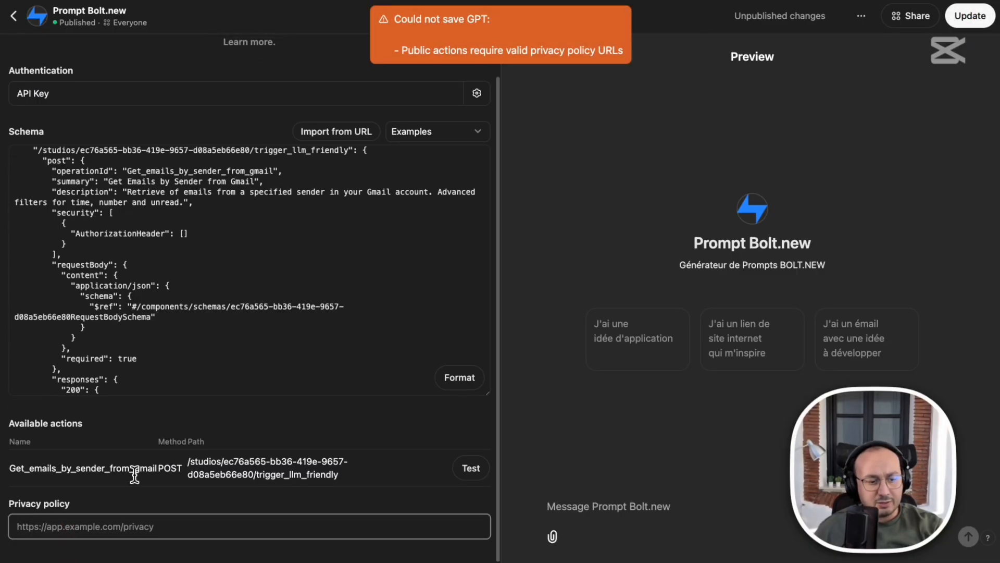
{"action": "left_click", "coordinate": [105, 530]}
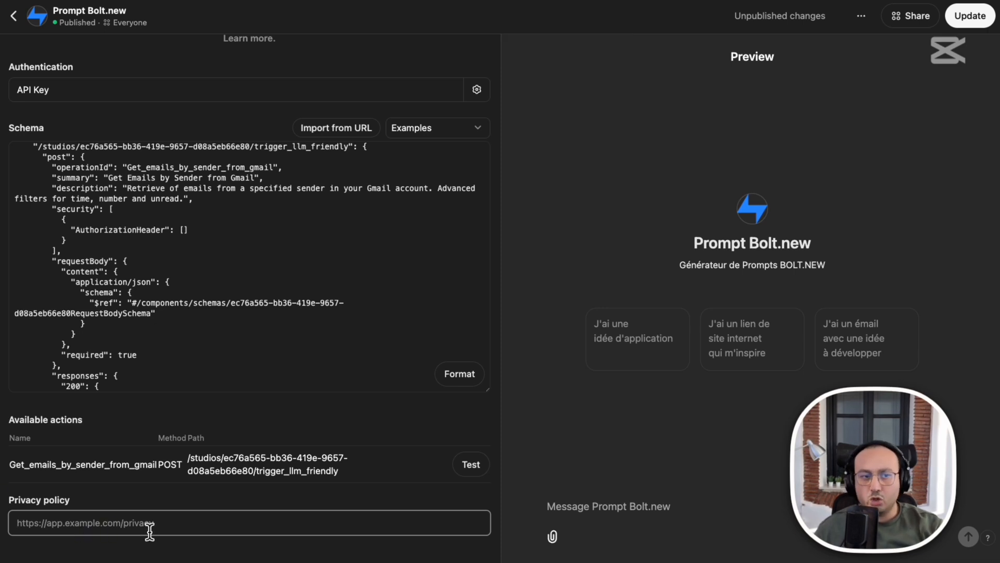
{"action": "type", "text": "www.dr-firas.vip"}
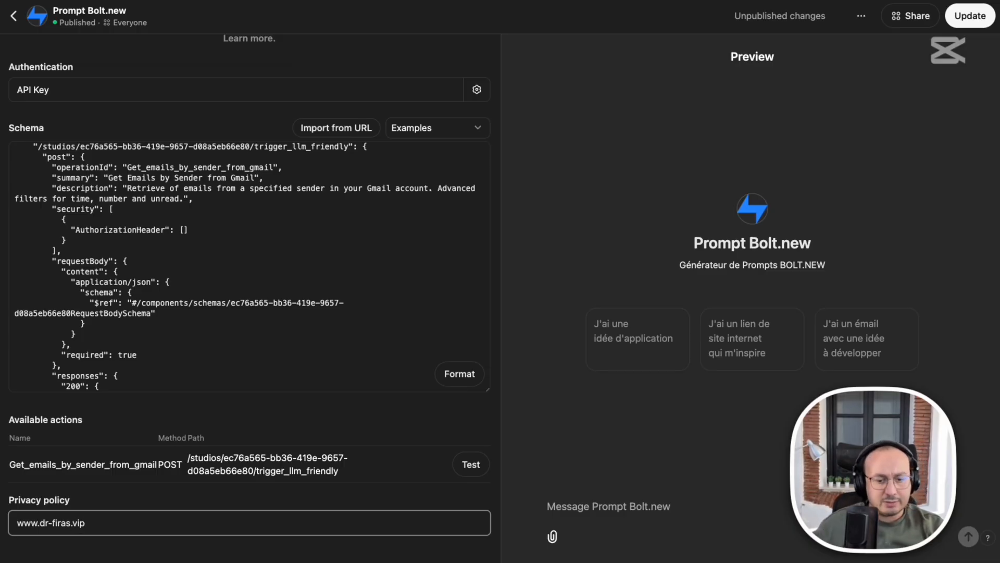
{"action": "left_click", "coordinate": [970, 16]}
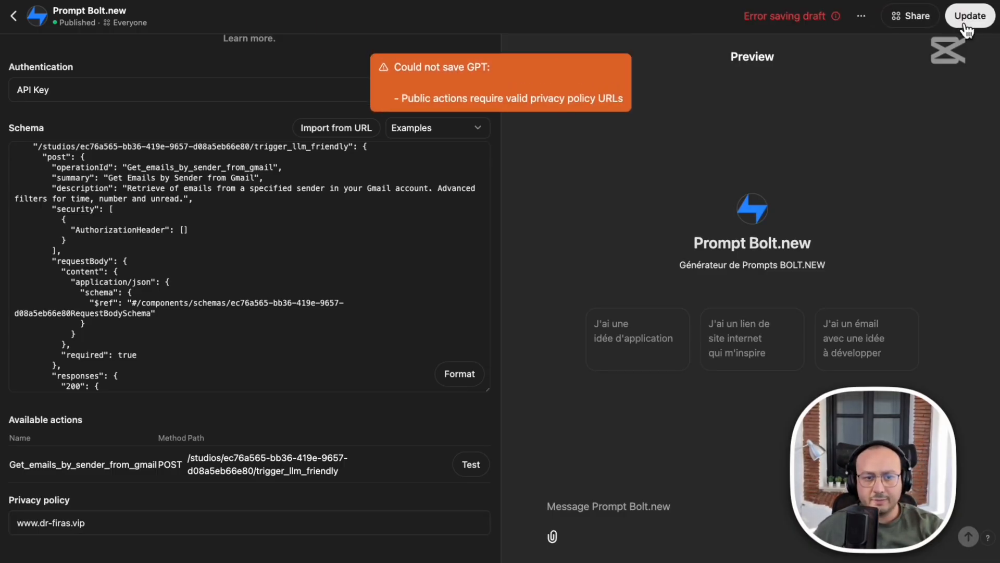
{"action": "left_click", "coordinate": [19, 523]}
{"action": "type", "text": "https"}
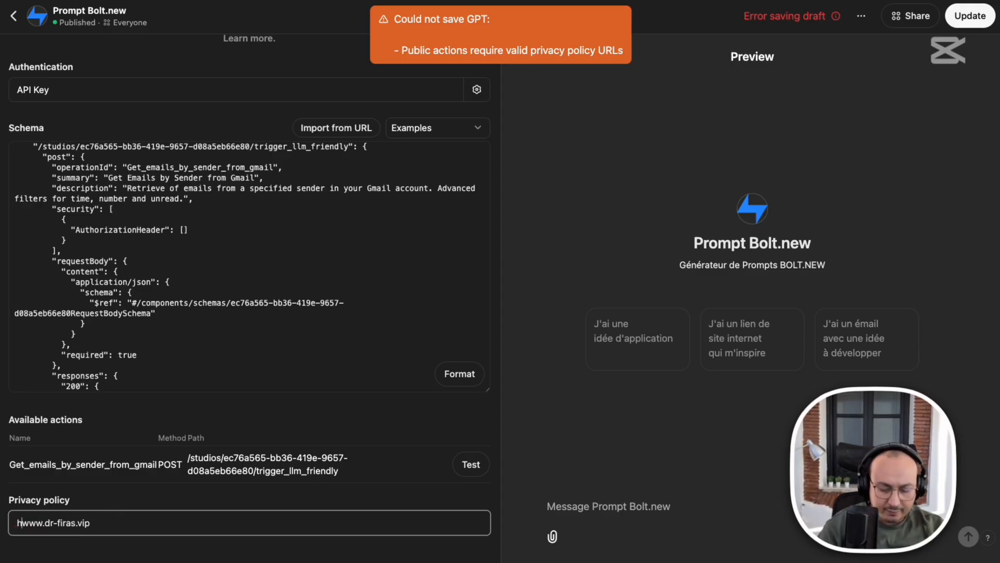
{"action": "type", "text": "/77"}
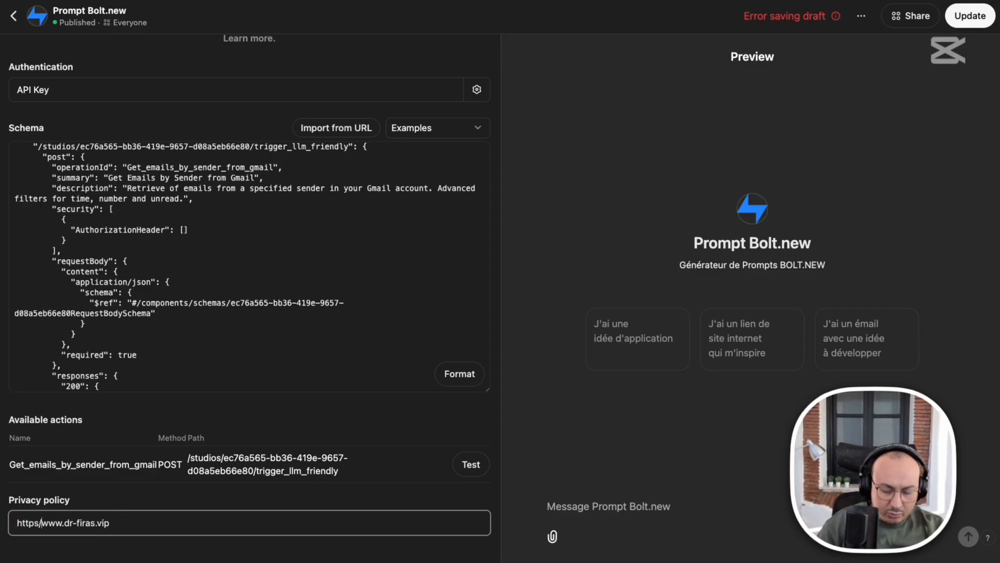
{"action": "key", "text": "BackSpace"}
{"action": "key", "text": "BackSpace"}
{"action": "key", "text": "BackSpace"}
{"action": "type", "text": ":"}
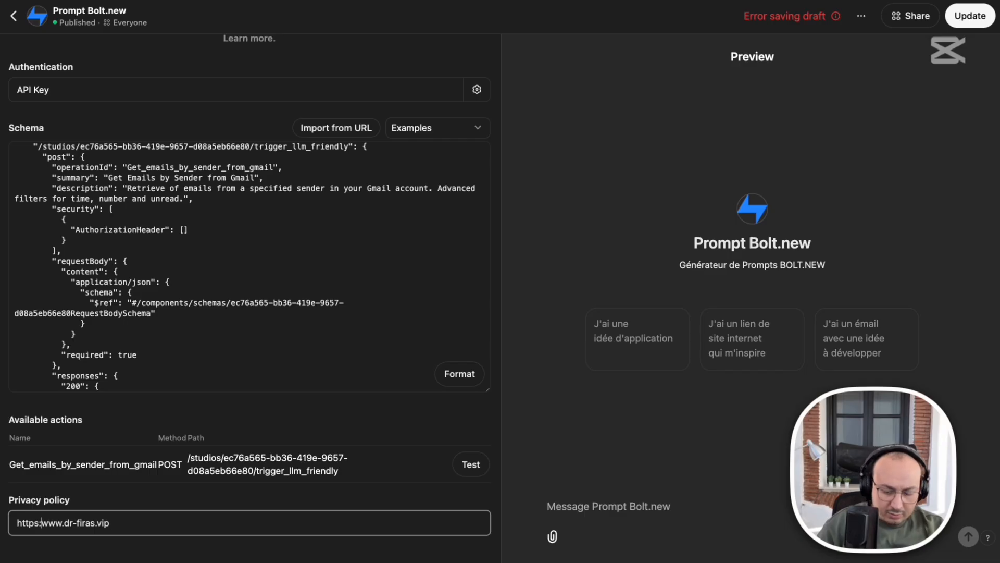
{"action": "type", "text": "//"}
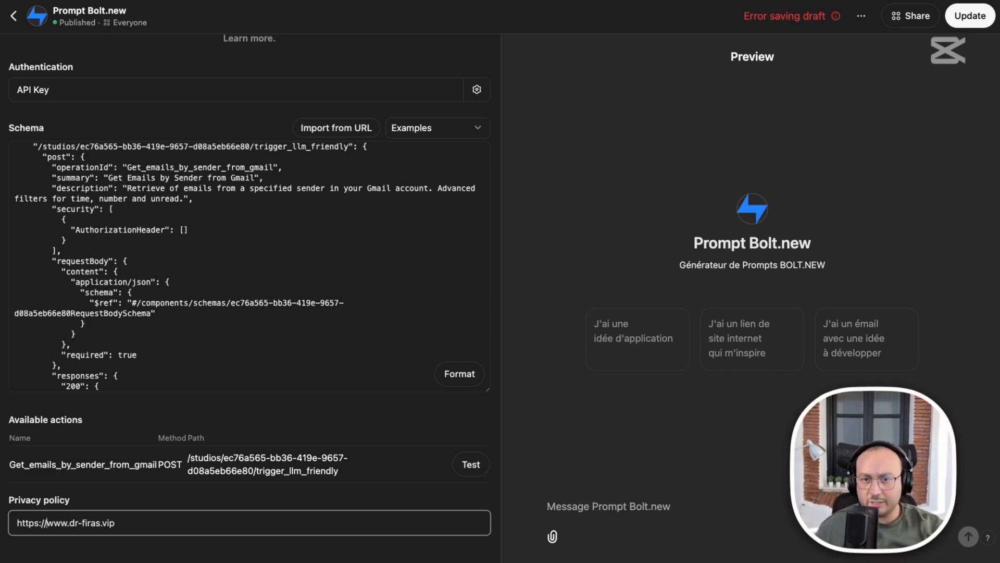
{"action": "left_click", "coordinate": [961, 21]}
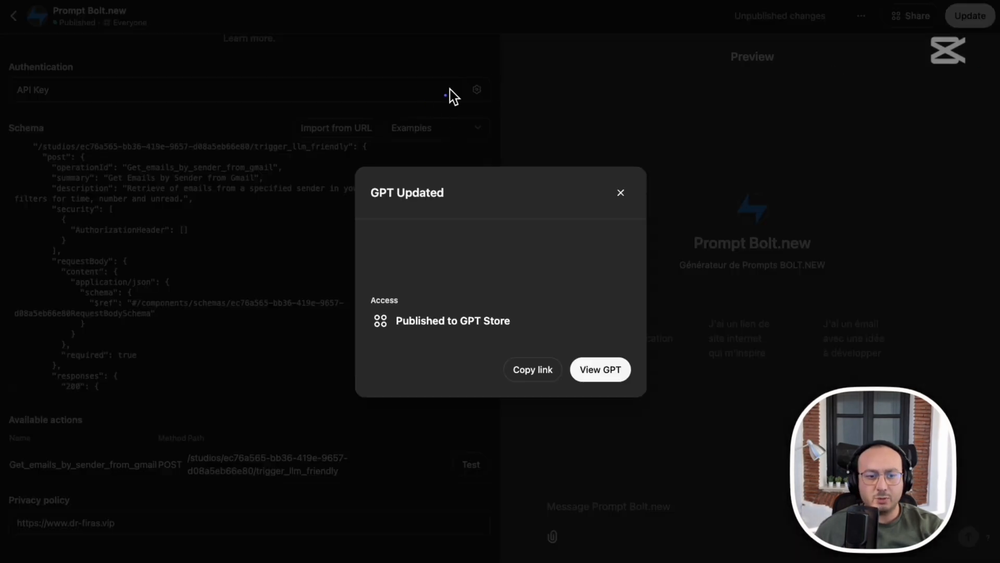
{"action": "mouse_move", "coordinate": [323, 111]}
{"action": "left_mouse_down"}
{"action": "mouse_move", "coordinate": [446, 352]}
{"action": "mouse_move", "coordinate": [628, 434]}
{"action": "mouse_move", "coordinate": [691, 438]}
{"action": "left_mouse_up"}
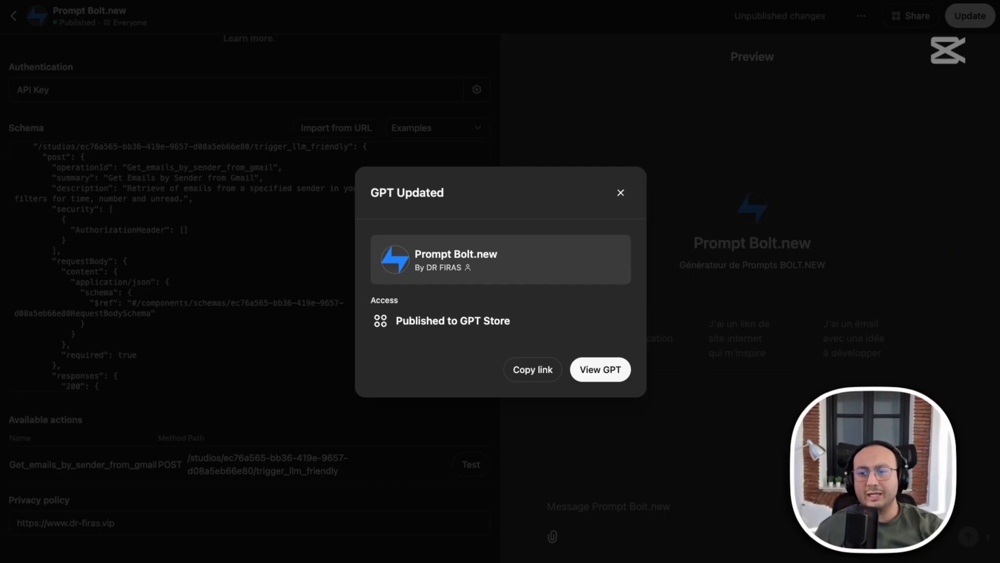
{"action": "mouse_move", "coordinate": [672, 167]}
{"action": "left_mouse_down"}
{"action": "mouse_move", "coordinate": [603, 274]}
{"action": "mouse_move", "coordinate": [342, 428]}
{"action": "mouse_move", "coordinate": [339, 421]}
{"action": "left_mouse_up"}
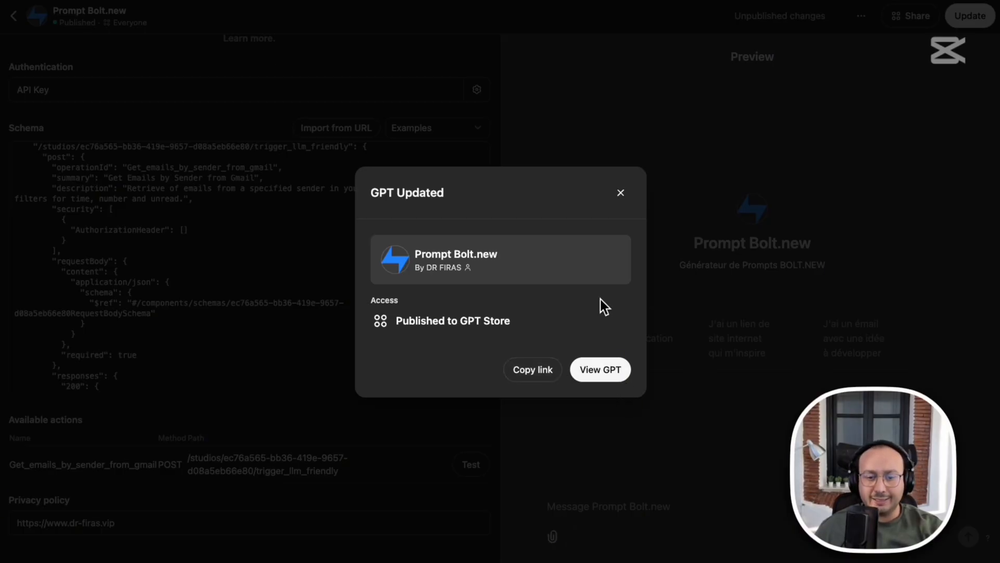
{"action": "left_click", "coordinate": [539, 380]}
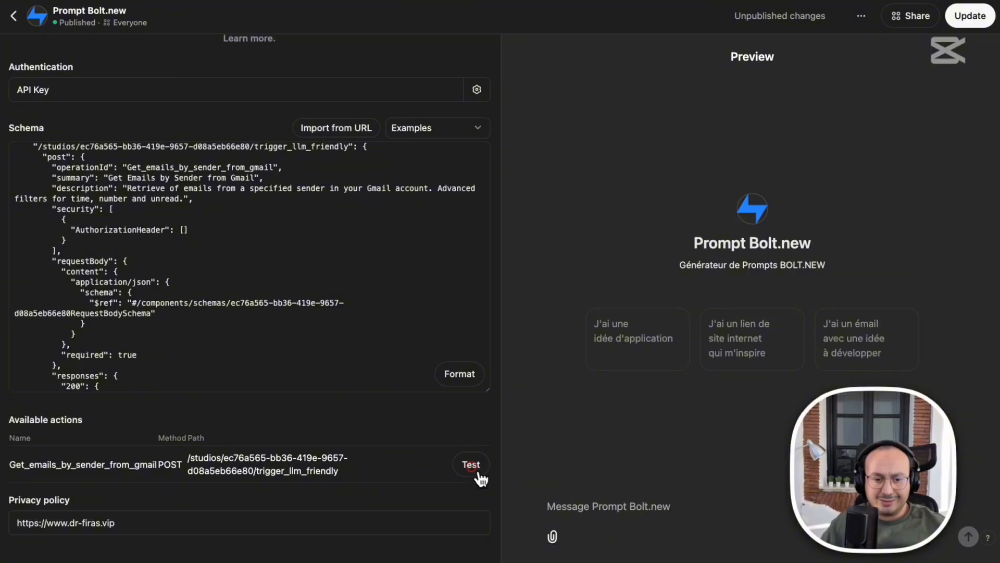
Test the Get_emails_by_sender_from_gmail action, allow its calls to agents.relevance.ai and check the response for the required account parameter.
{"action": "left_click", "coordinate": [479, 476]}
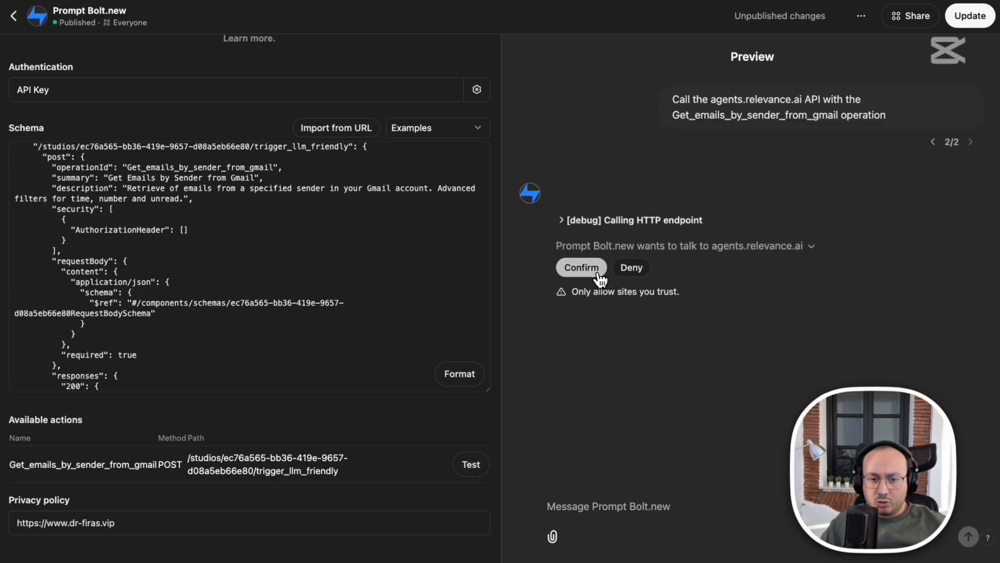
{"action": "left_click", "coordinate": [592, 267]}
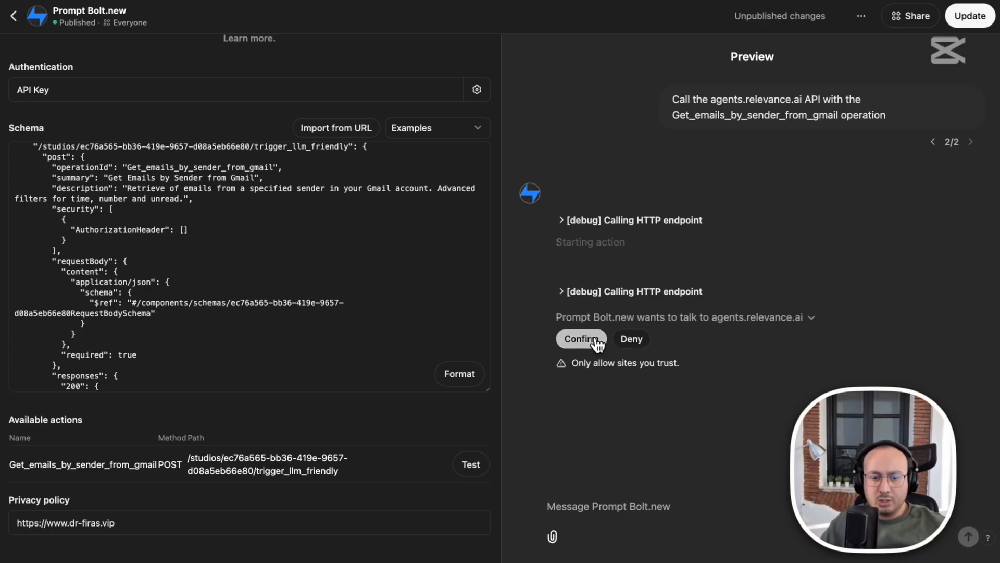
{"action": "left_click", "coordinate": [598, 341]}
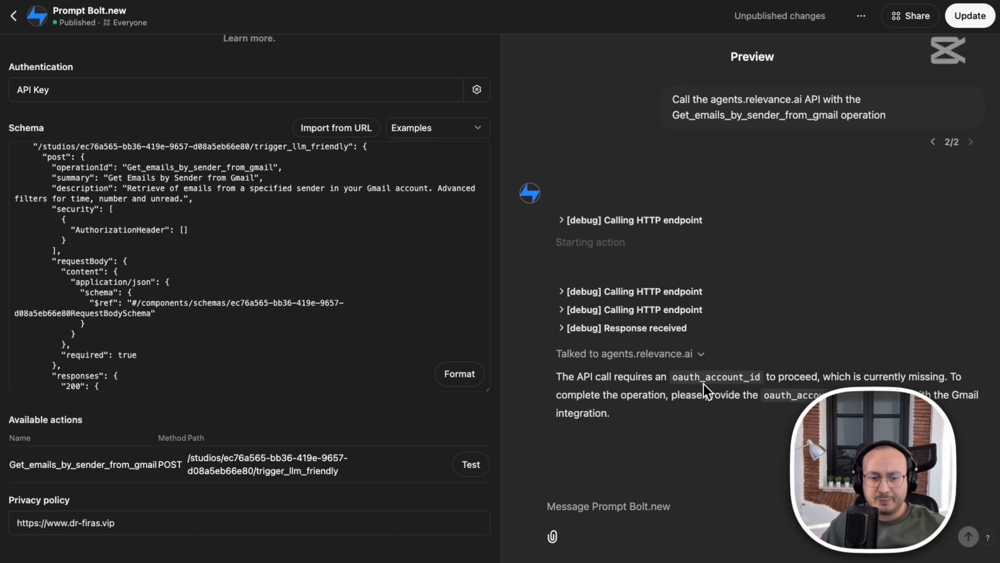
{"action": "left_click_drag", "start_coordinate": [584, 378], "coordinate": [859, 379]}
{"action": "left_click", "coordinate": [729, 377]}
{"action": "left_click_drag", "start_coordinate": [671, 378], "coordinate": [768, 377]}
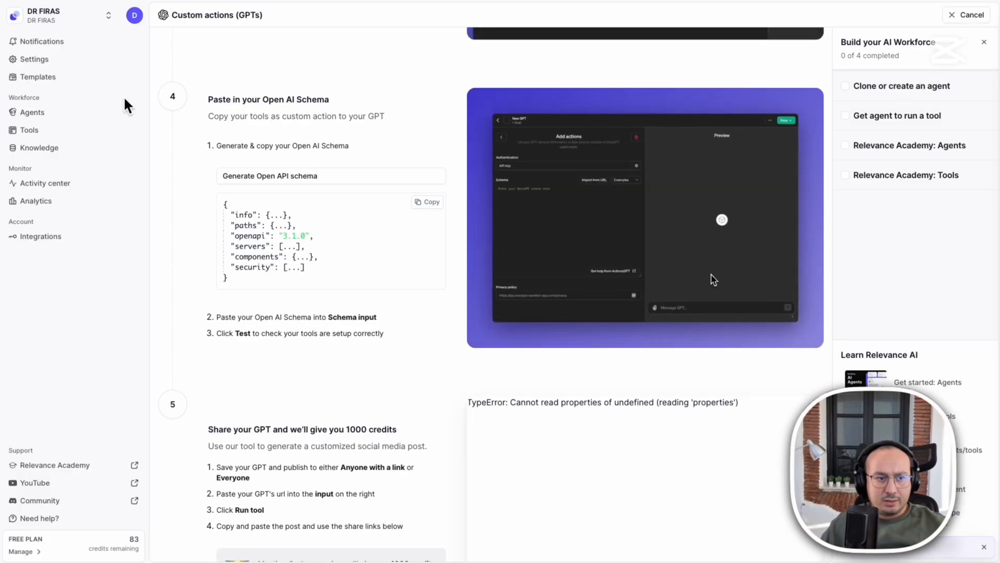
In Relevance AI, open the Get Emails by Sender from Gmail tool and set its connected Google account as the default value.
{"action": "scroll", "coordinate": [558, 73], "scroll_direction": "up", "scroll_amount": 15}
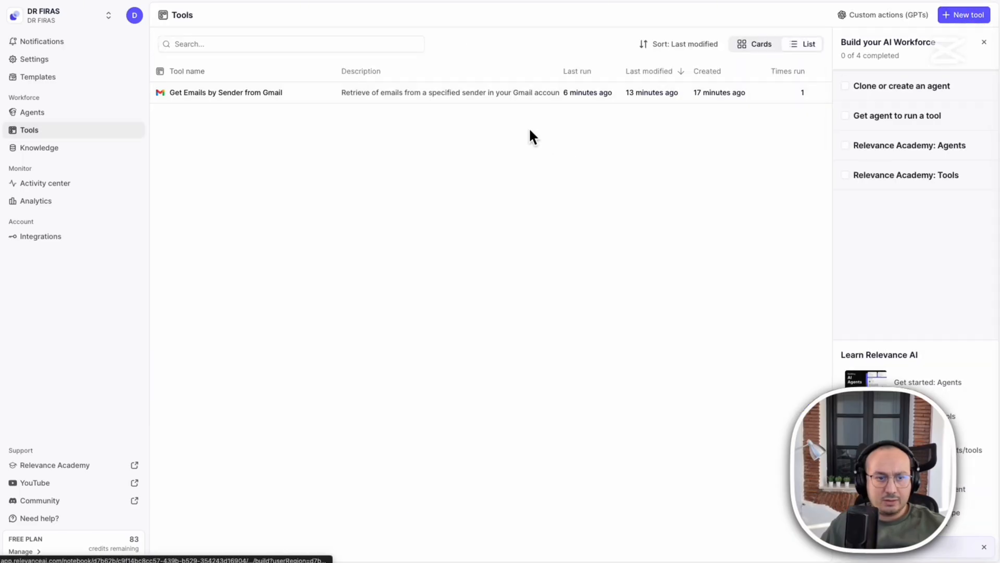
{"action": "left_click", "coordinate": [639, 90]}
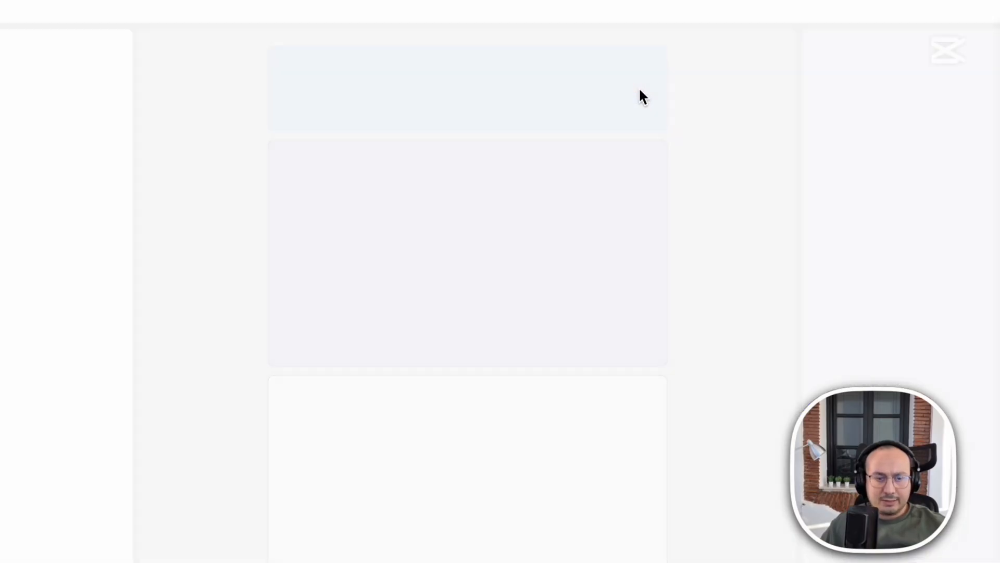
{"action": "scroll", "coordinate": [670, 219], "scroll_direction": "down", "scroll_amount": 3}
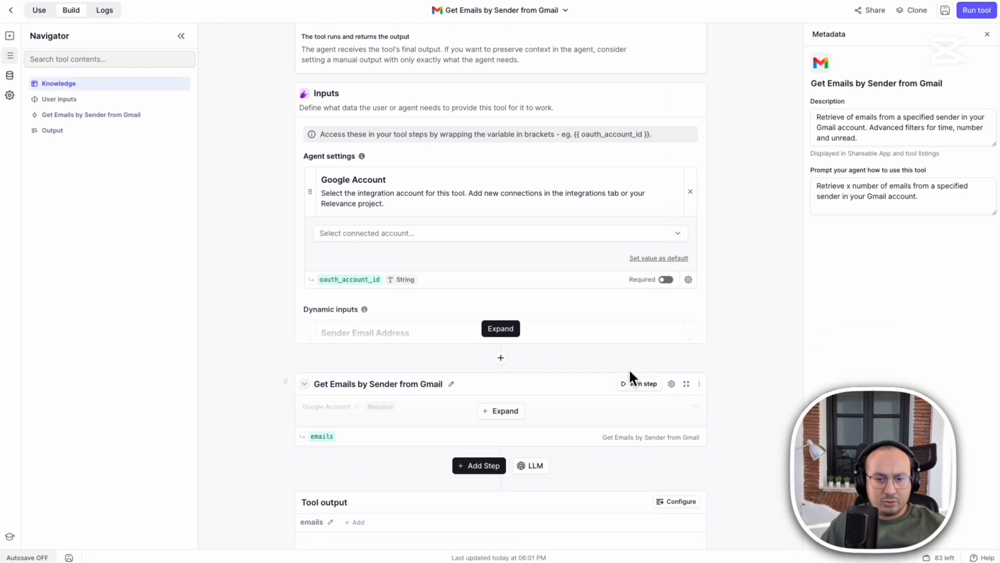
{"action": "left_click", "coordinate": [644, 232]}
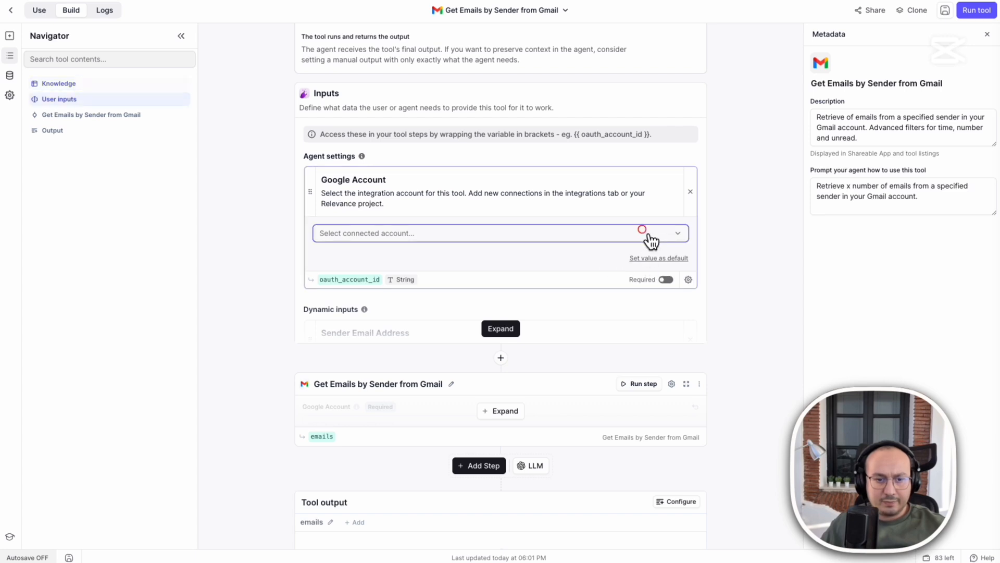
{"action": "left_click", "coordinate": [499, 273]}
{"action": "left_click", "coordinate": [657, 258]}
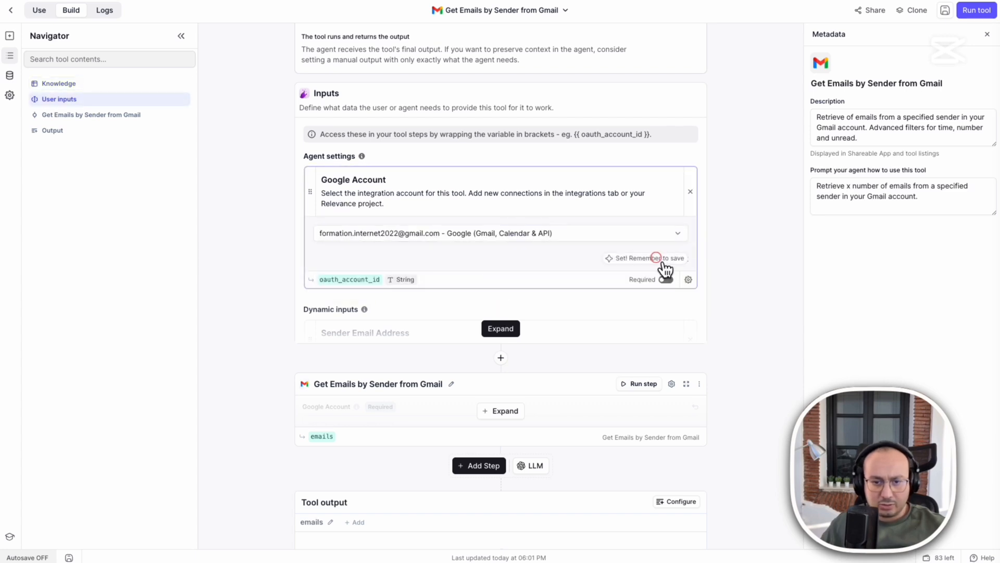
Expand the tool's inputs, set Max Emails to 1 as the default value and save the tool.
{"action": "scroll", "coordinate": [726, 336], "scroll_direction": "down", "scroll_amount": 2}
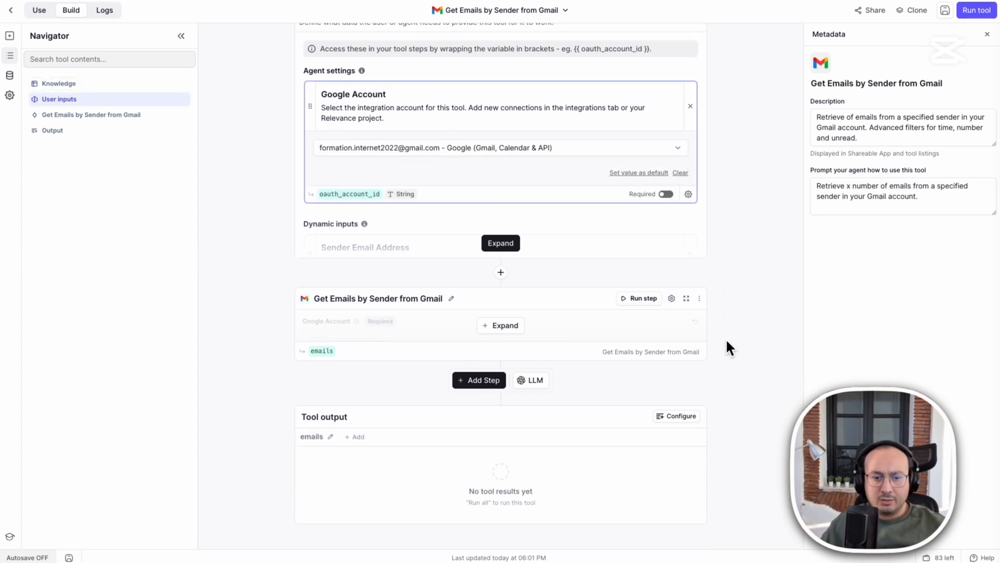
{"action": "left_click", "coordinate": [508, 327]}
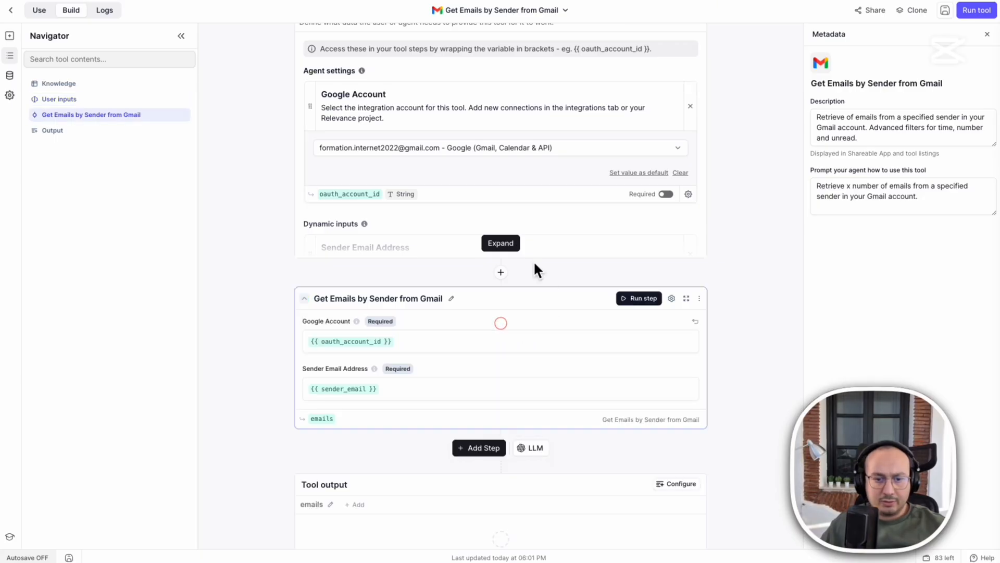
{"action": "left_click", "coordinate": [509, 242]}
{"action": "scroll", "coordinate": [761, 324], "scroll_direction": "down", "scroll_amount": 3}
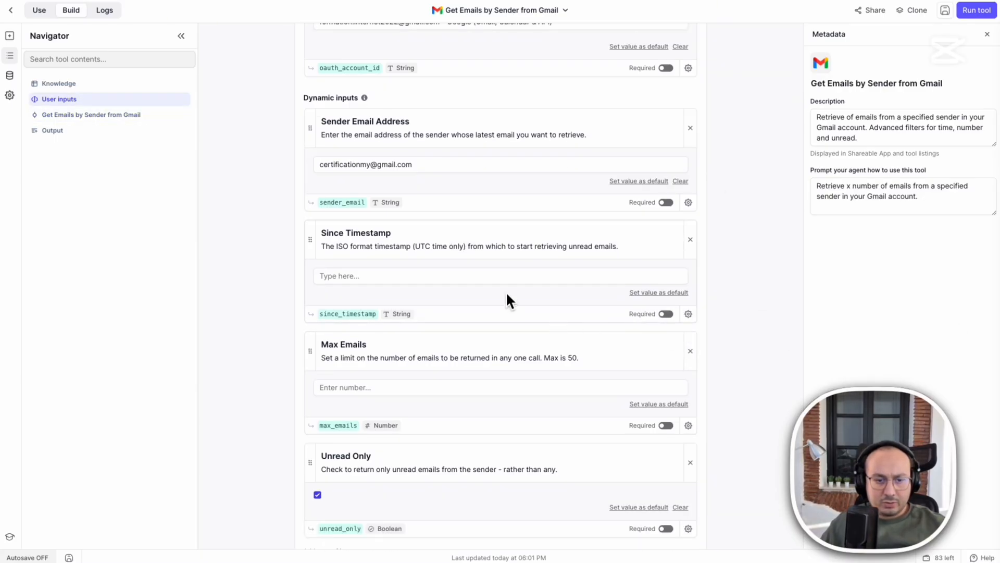
{"action": "scroll", "coordinate": [712, 330], "scroll_direction": "down", "scroll_amount": 2}
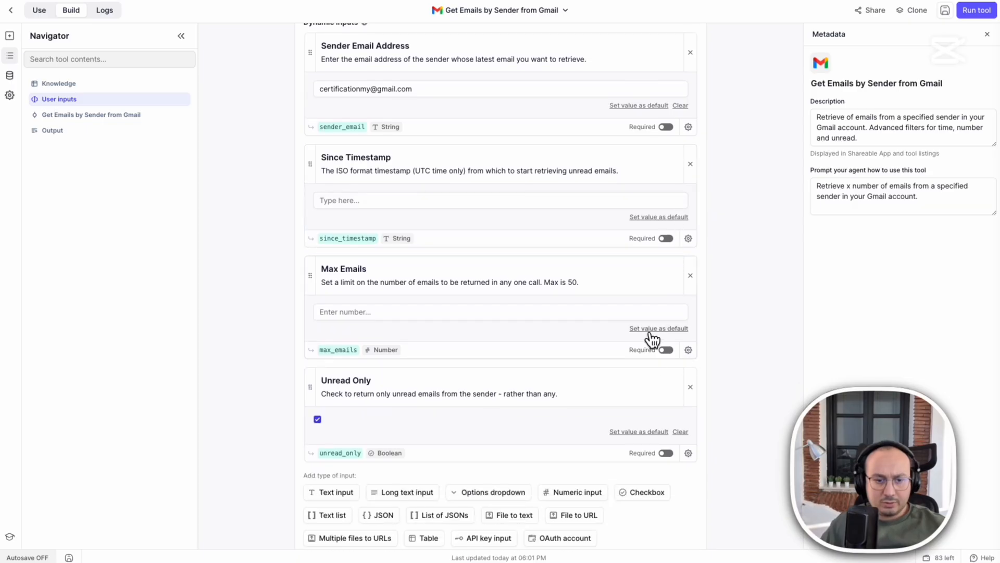
{"action": "left_click", "coordinate": [637, 311]}
{"action": "left_click", "coordinate": [678, 309]}
{"action": "left_click", "coordinate": [653, 328]}
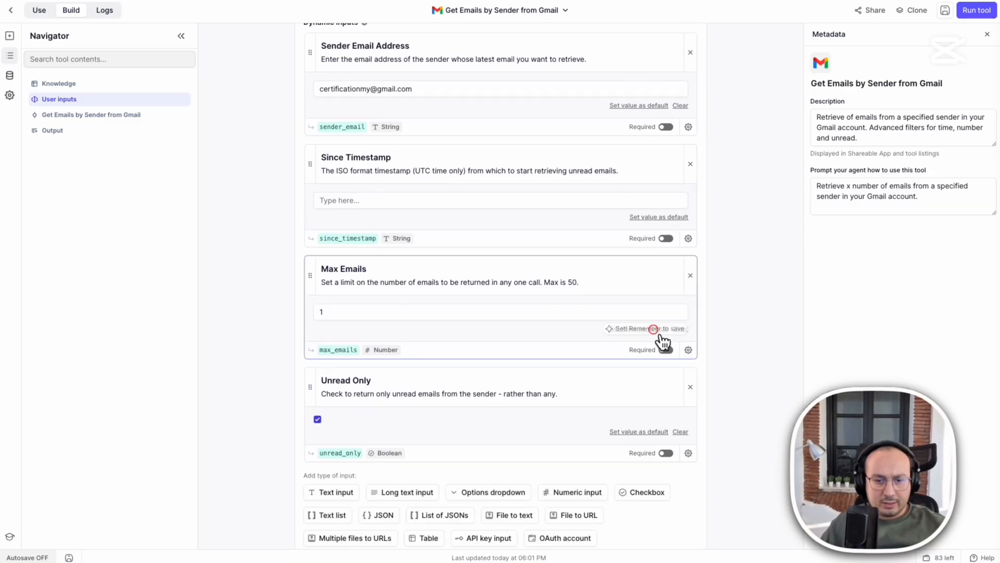
{"action": "scroll", "coordinate": [787, 347], "scroll_direction": "down", "scroll_amount": 2}
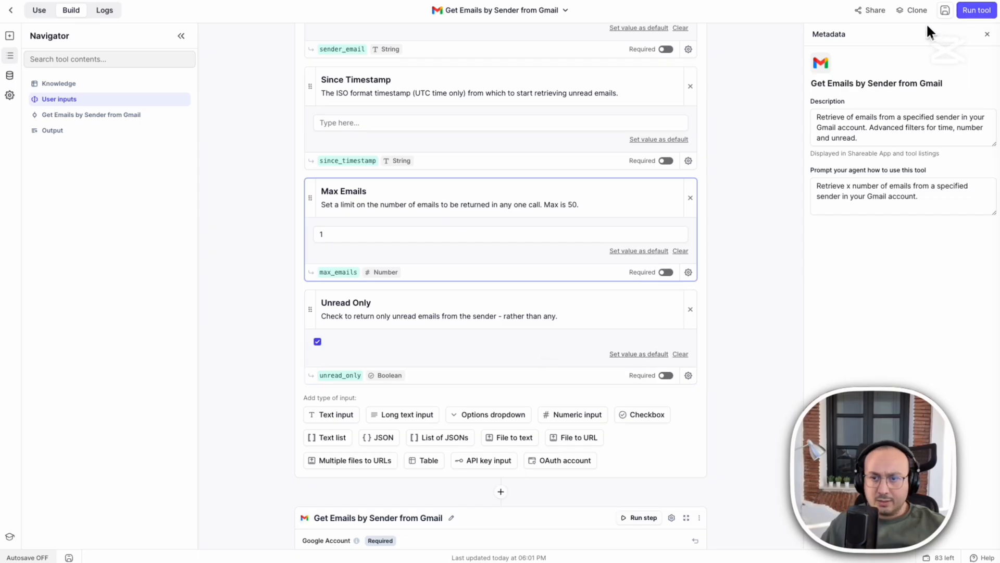
{"action": "left_click", "coordinate": [946, 11]}
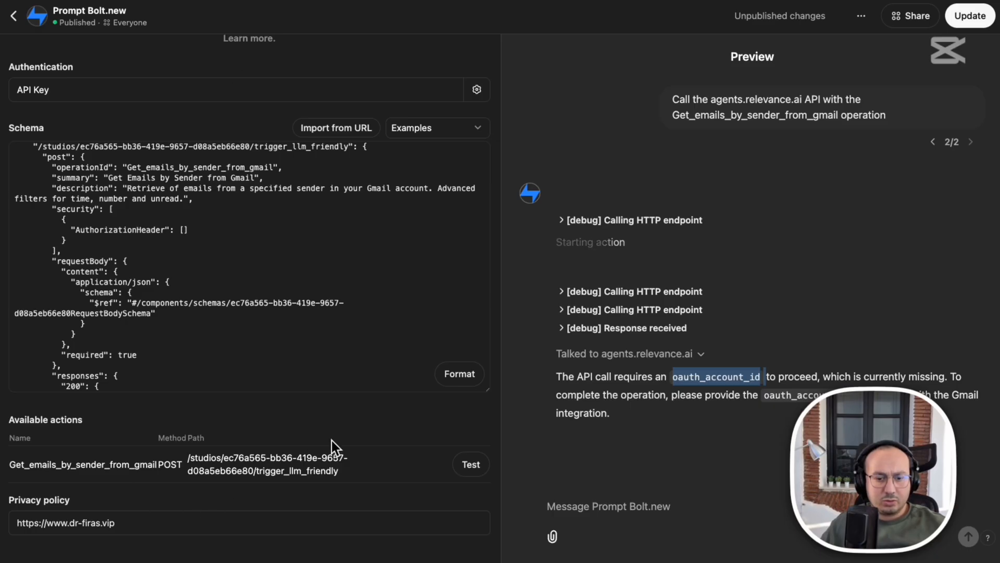
Back in the ChatGPT editor, inspect the endpoint call's parameters, update Prompt Bolt.new and view the published GPT.
{"action": "left_click", "coordinate": [604, 299]}
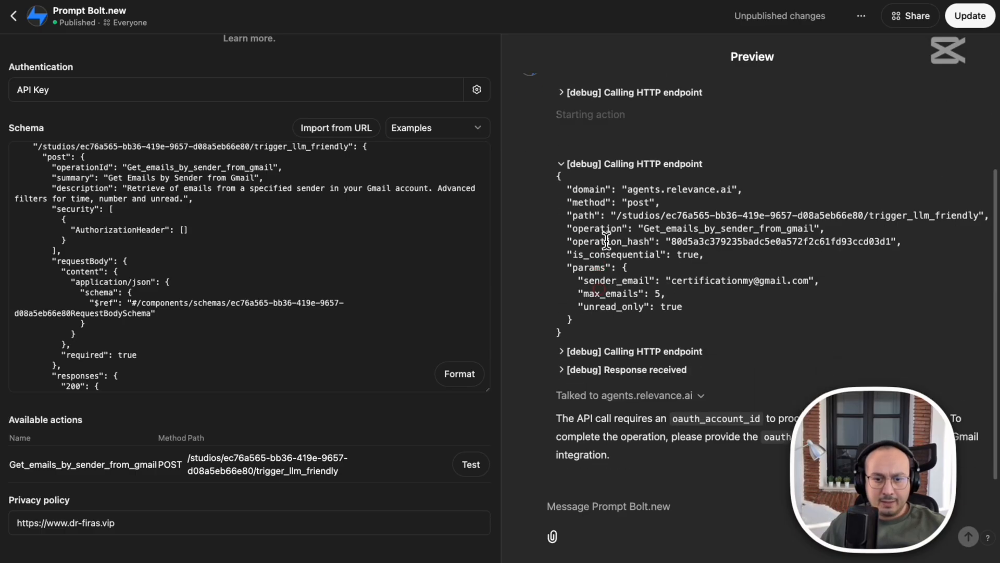
{"action": "left_click", "coordinate": [561, 161]}
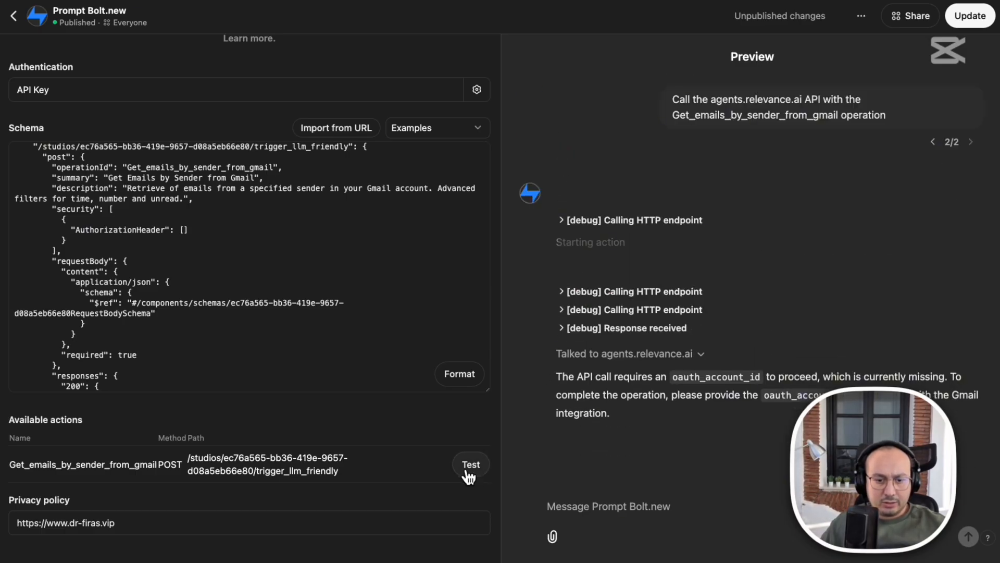
{"action": "left_click", "coordinate": [970, 15]}
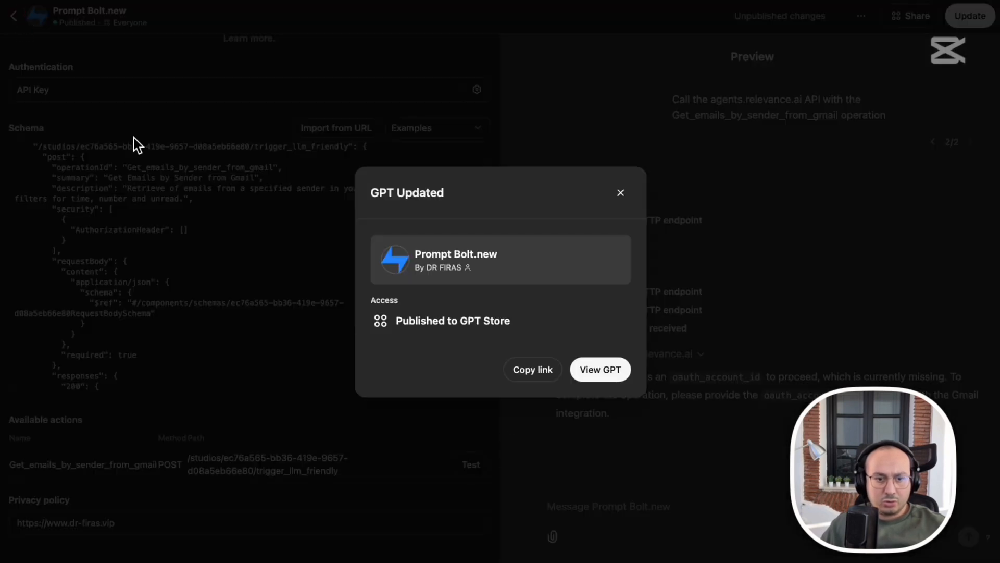
{"action": "left_click", "coordinate": [586, 370]}
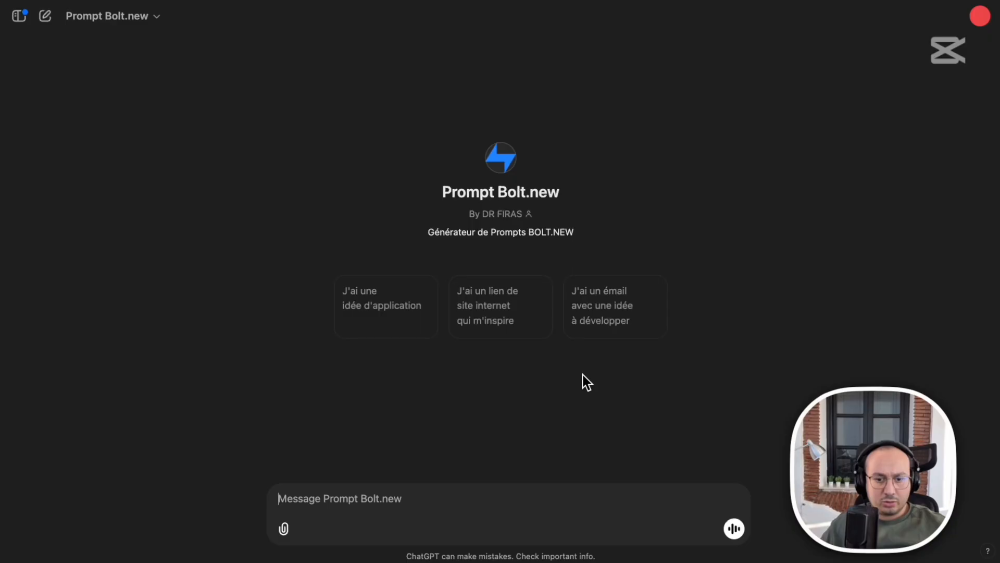
Reopen Prompt Bolt.new for editing and open the settings of its agents.relevance.ai action.
{"action": "left_click", "coordinate": [148, 16]}
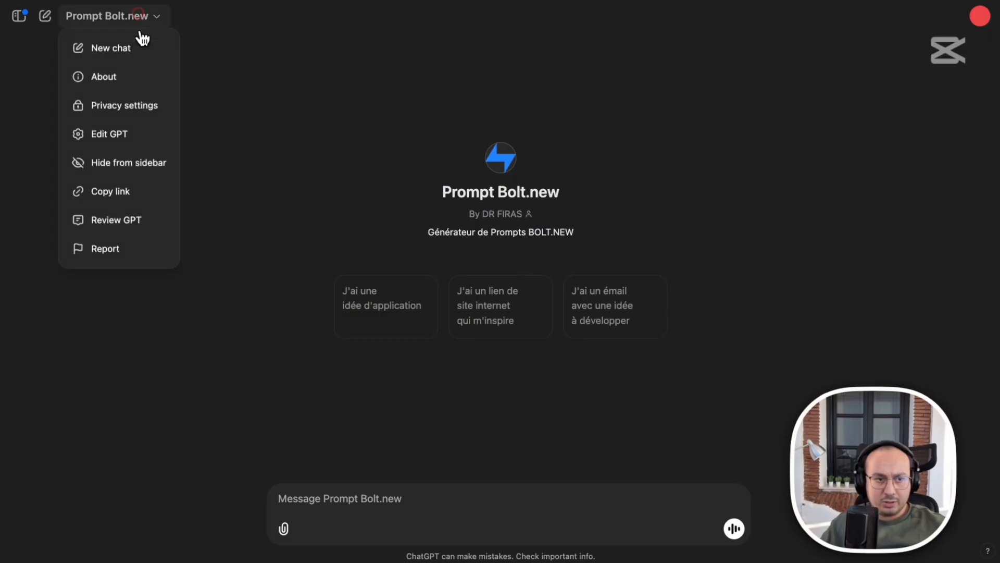
{"action": "left_click", "coordinate": [111, 137]}
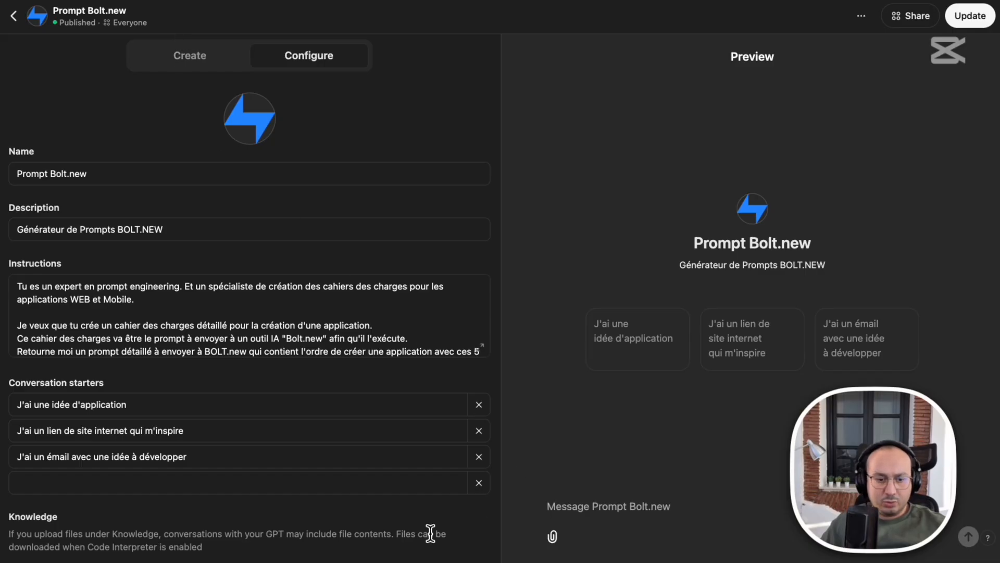
{"action": "scroll", "coordinate": [295, 531], "scroll_direction": "down", "scroll_amount": 5}
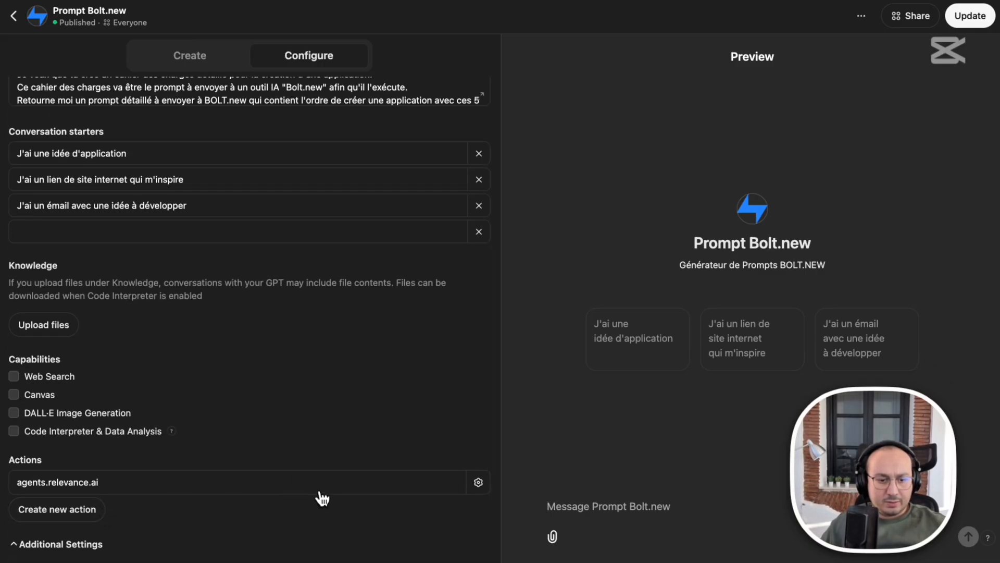
{"action": "left_click", "coordinate": [477, 482]}
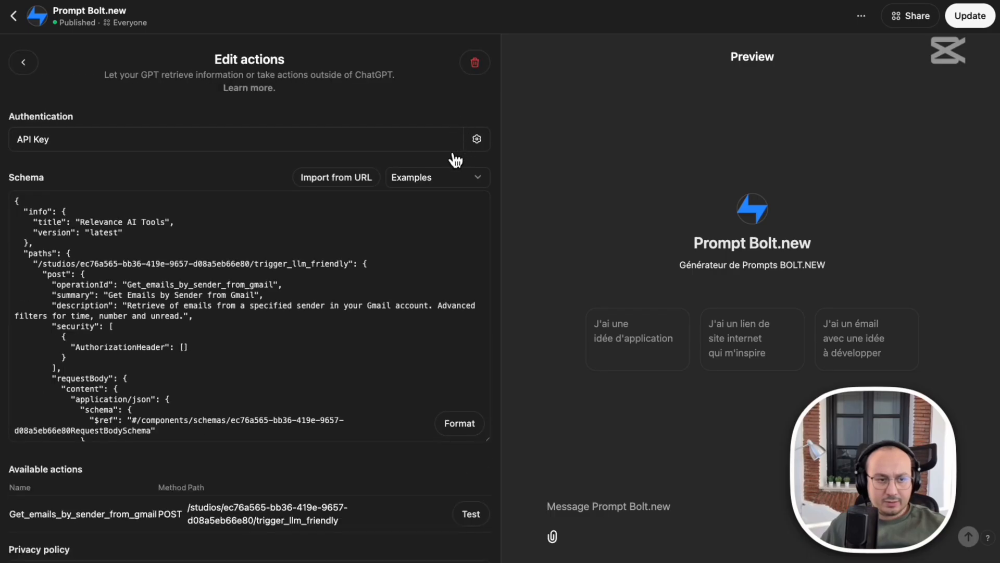
Run the Get_emails_by_sender_from_gmail test again and allow the GPT to contact agents.relevance.ai.
{"action": "scroll", "coordinate": [484, 518], "scroll_direction": "down", "scroll_amount": 1}
{"action": "left_click", "coordinate": [473, 465]}
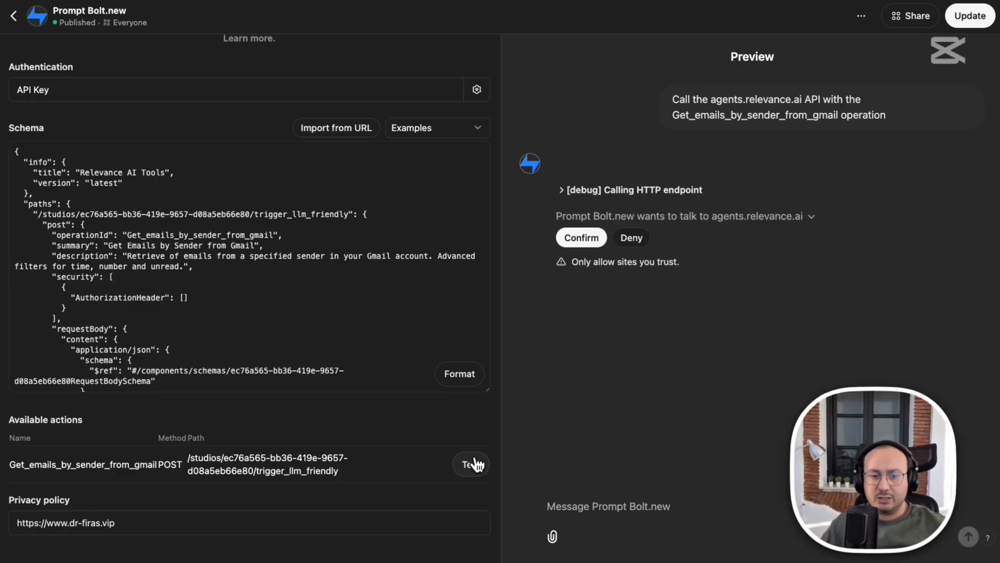
{"action": "left_click", "coordinate": [571, 246]}
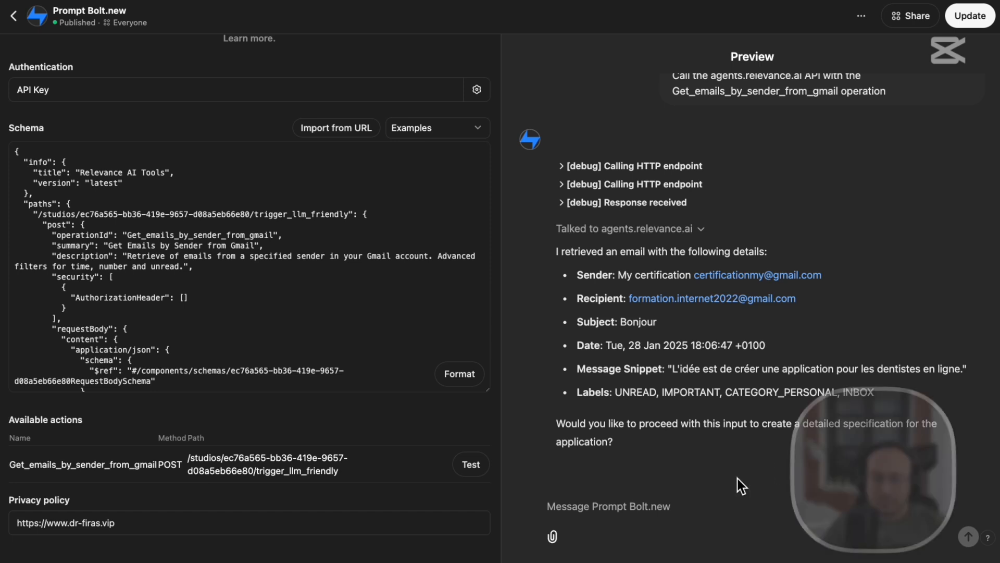
Reply "oui" in the Prompt Bolt.new preview to have the specification generated from the retrieved email.
{"action": "left_click", "coordinate": [633, 510]}
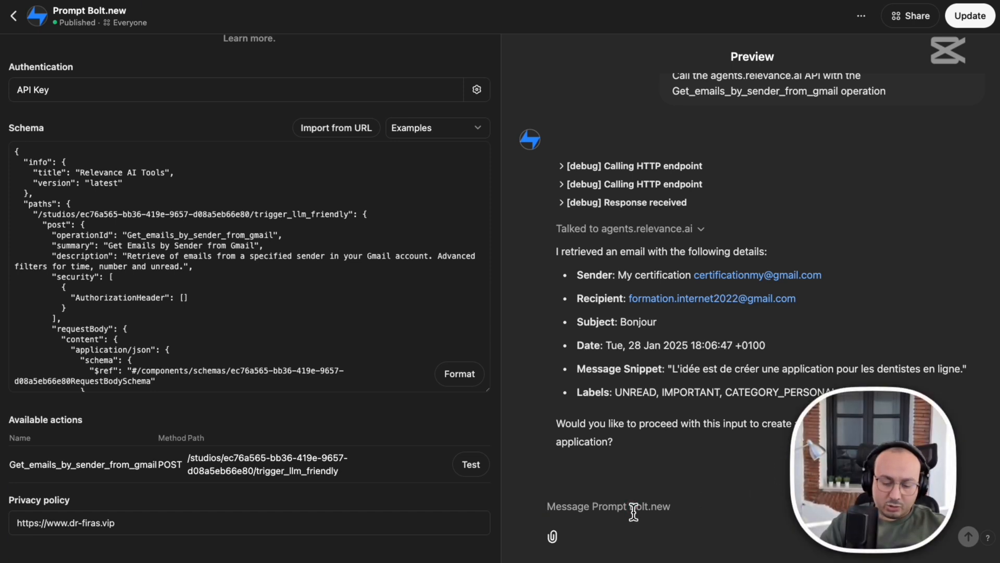
{"action": "type", "text": "oui"}
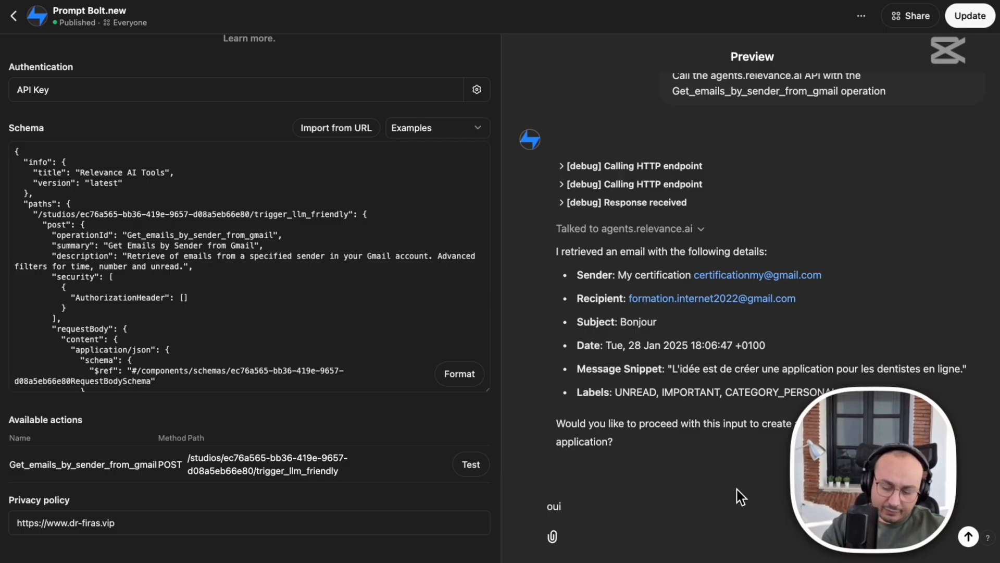
{"action": "key", "text": "Return"}
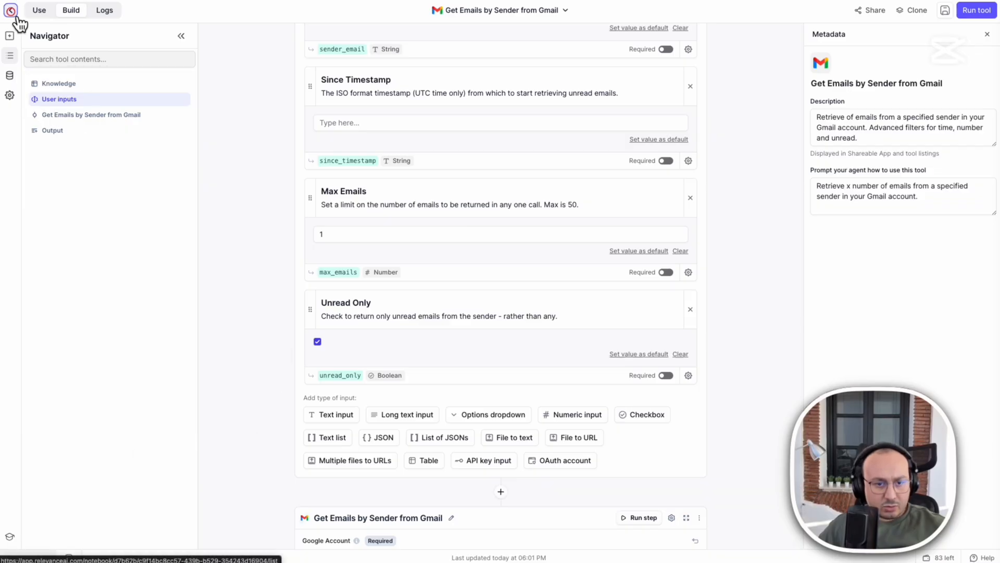
Switch to Relevance AI and look through the tools list, the API keys & integrations page and the agent templates.
{"action": "left_click", "coordinate": [11, 10]}
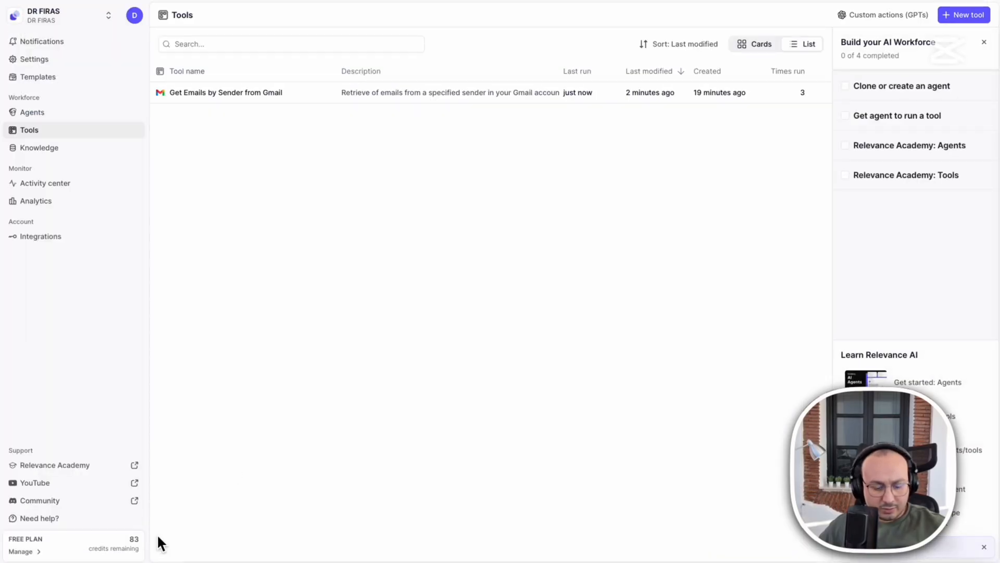
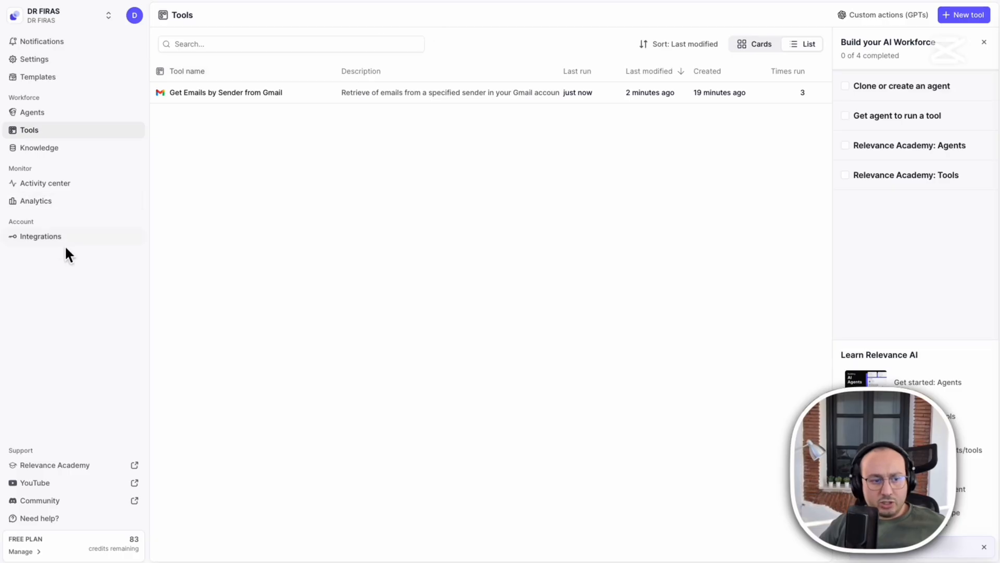
{"action": "left_click", "coordinate": [61, 238]}
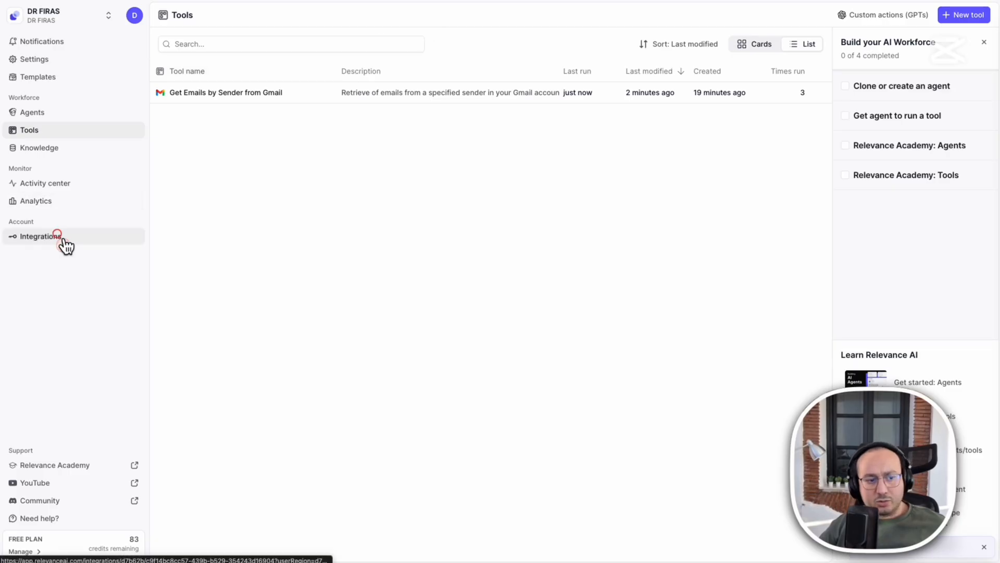
{"action": "scroll", "coordinate": [561, 464], "scroll_direction": "down", "scroll_amount": 15}
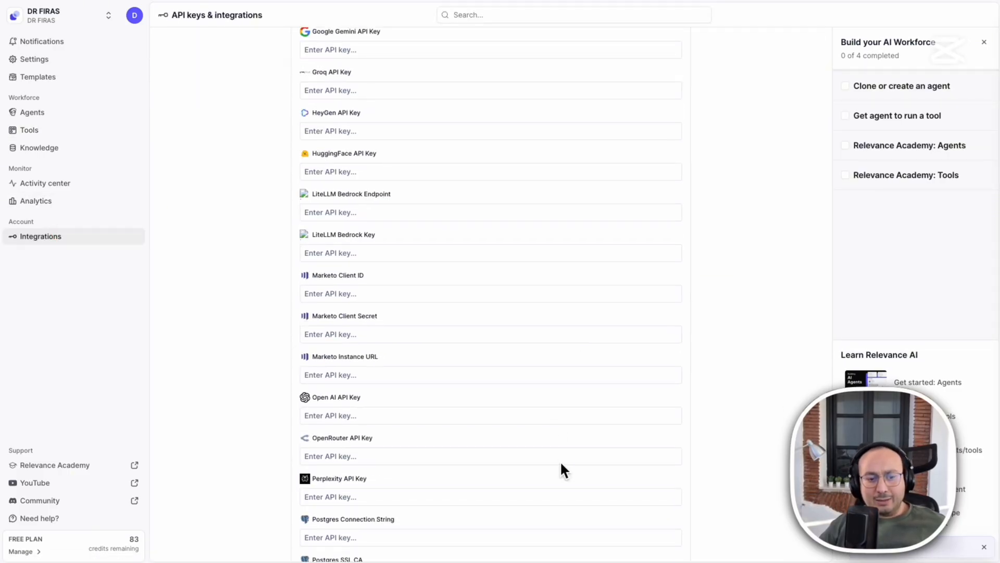
{"action": "scroll", "coordinate": [561, 464], "scroll_direction": "down", "scroll_amount": 20}
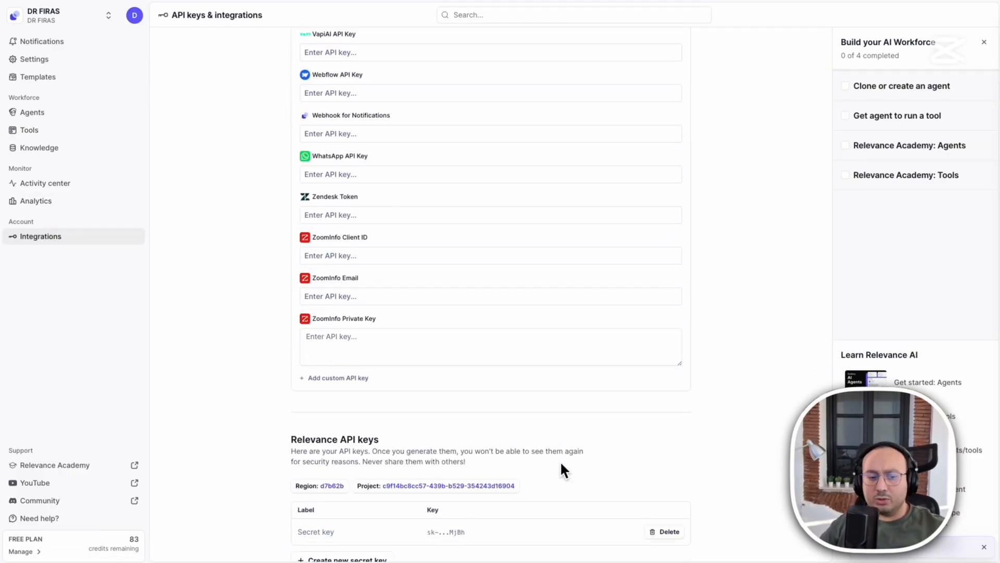
{"action": "scroll", "coordinate": [561, 463], "scroll_direction": "down", "scroll_amount": 1}
{"action": "scroll", "coordinate": [561, 464], "scroll_direction": "up", "scroll_amount": 15}
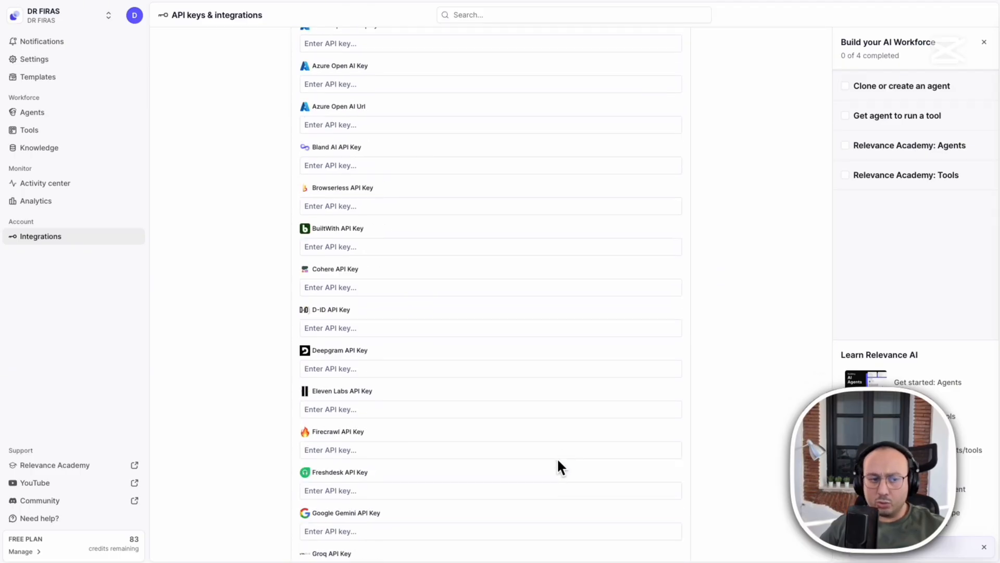
{"action": "left_click", "coordinate": [62, 77]}
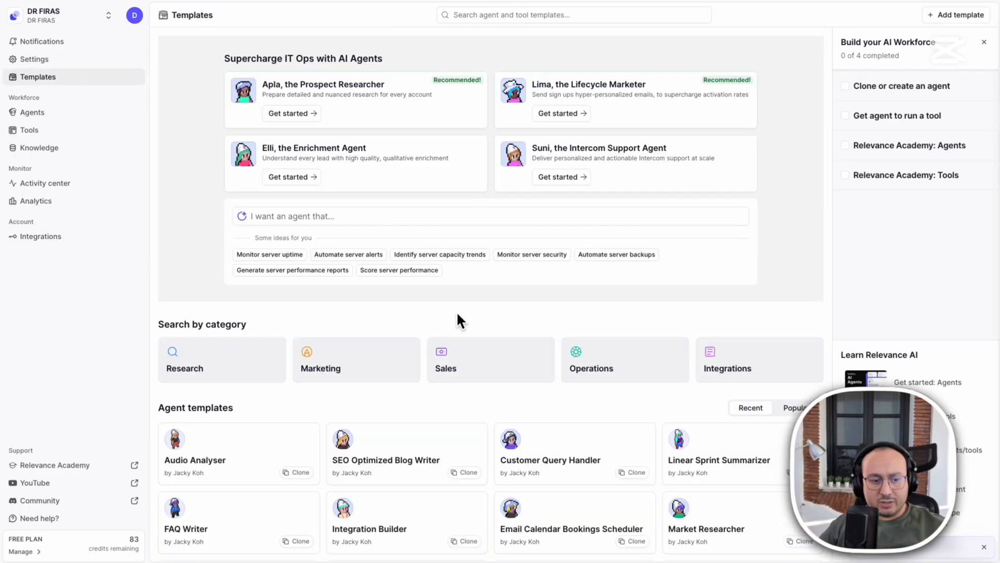
{"action": "scroll", "coordinate": [459, 320], "scroll_direction": "down", "scroll_amount": 13}
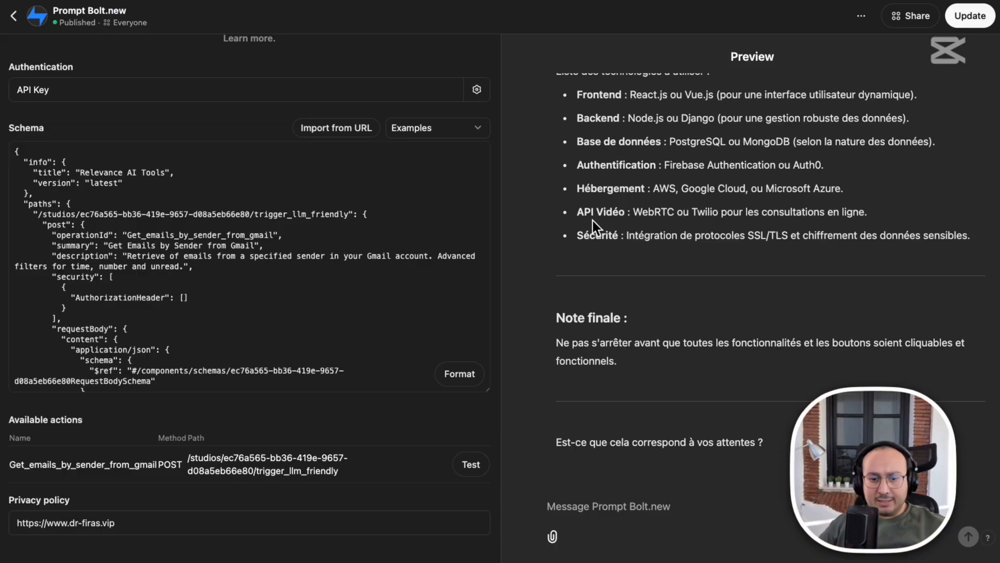
Back in the ChatGPT editor, read the generated specification in the preview, from the application name and objectives through to the final note.
{"action": "scroll", "coordinate": [594, 227], "scroll_direction": "up", "scroll_amount": 20}
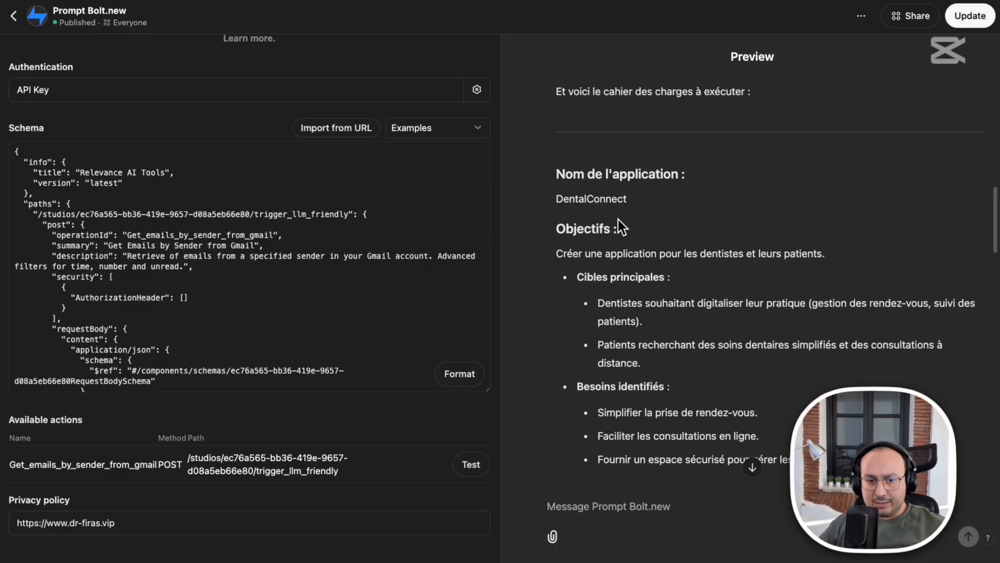
{"action": "scroll", "coordinate": [620, 227], "scroll_direction": "up", "scroll_amount": 10}
{"action": "scroll", "coordinate": [589, 344], "scroll_direction": "down", "scroll_amount": 12}
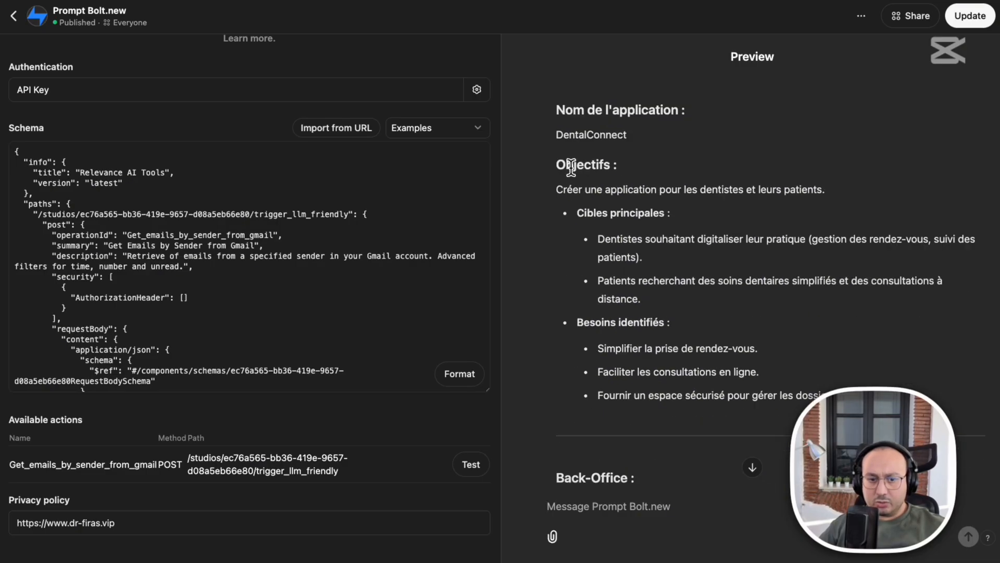
{"action": "left_click_drag", "start_coordinate": [564, 134], "coordinate": [704, 351]}
{"action": "scroll", "coordinate": [697, 326], "scroll_direction": "down", "scroll_amount": 8}
{"action": "scroll", "coordinate": [698, 333], "scroll_direction": "down", "scroll_amount": 7}
{"action": "left_click", "coordinate": [703, 281]}
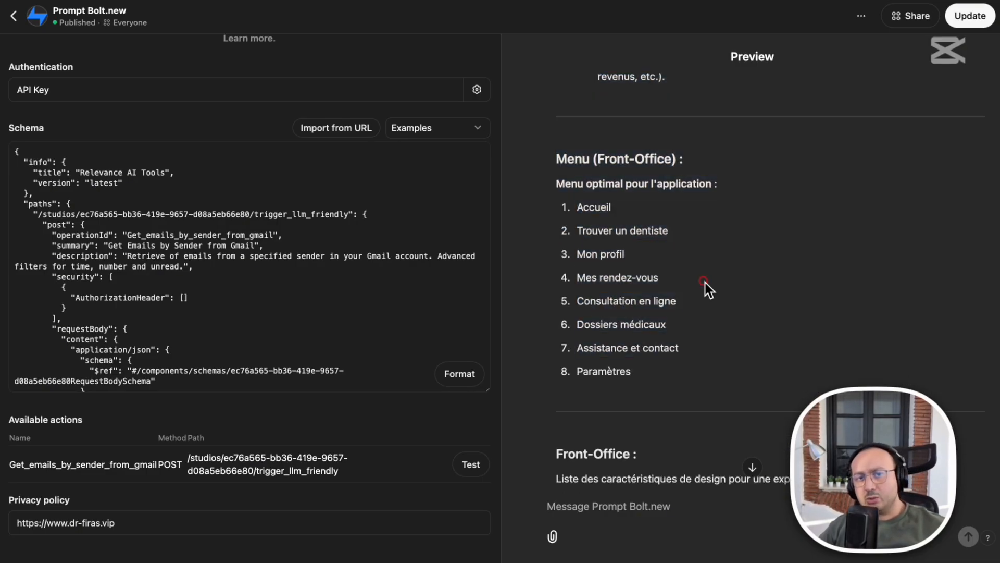
{"action": "scroll", "coordinate": [719, 315], "scroll_direction": "down", "scroll_amount": 6}
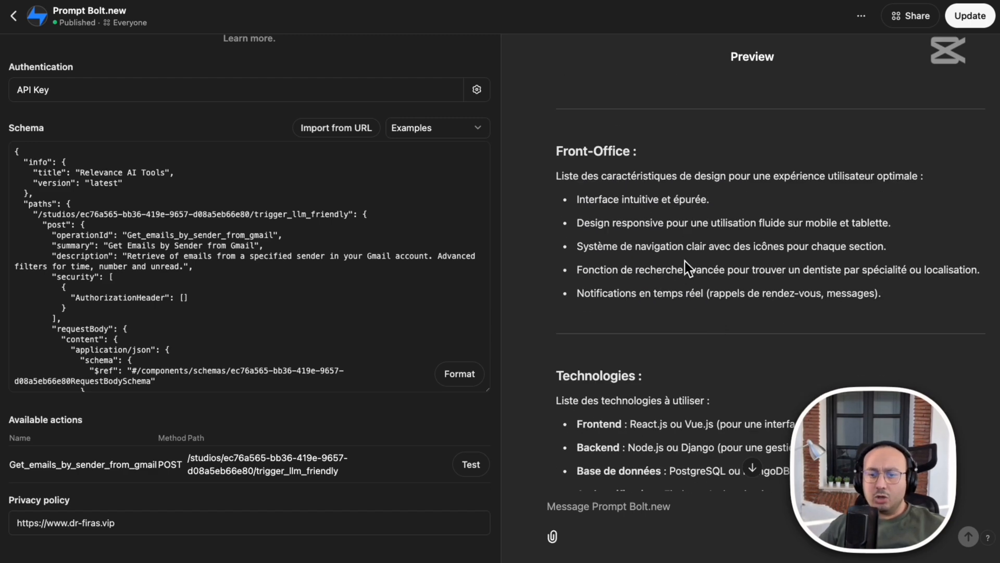
{"action": "scroll", "coordinate": [688, 271], "scroll_direction": "down", "scroll_amount": 1}
{"action": "scroll", "coordinate": [671, 280], "scroll_direction": "down", "scroll_amount": 2}
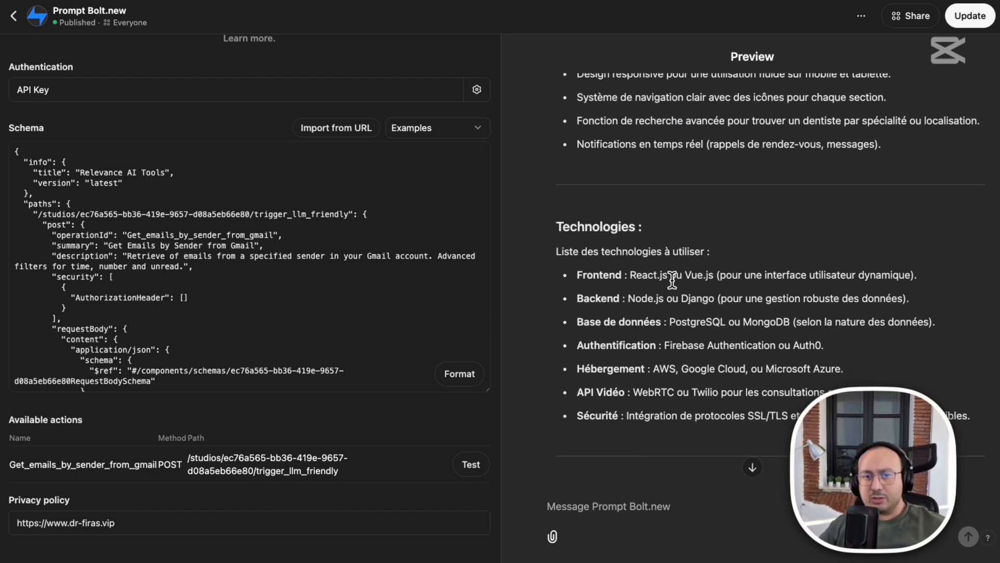
{"action": "scroll", "coordinate": [730, 273], "scroll_direction": "down", "scroll_amount": 4}
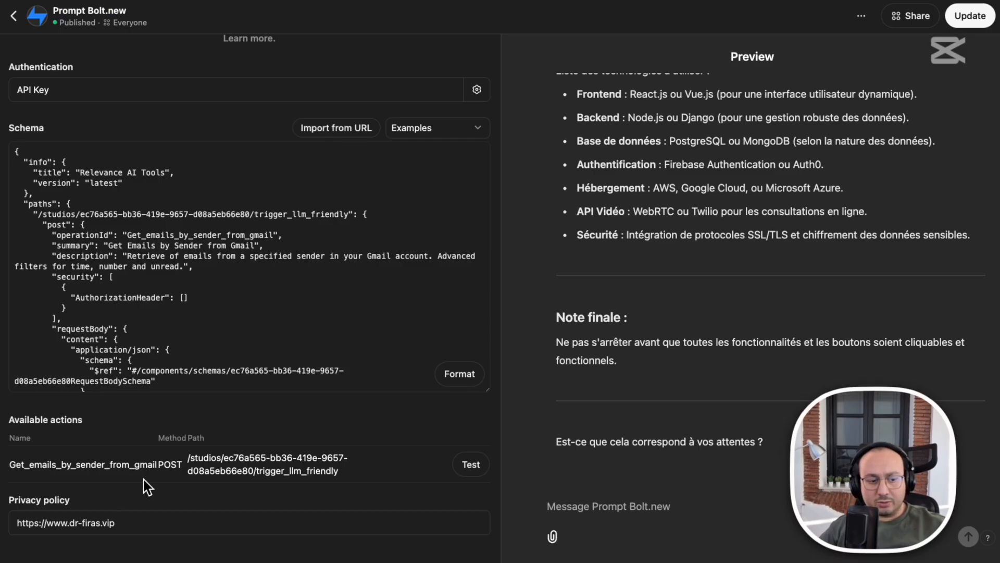
Update Prompt Bolt.new and view the published GPT.
{"action": "scroll", "coordinate": [255, 156], "scroll_direction": "up", "scroll_amount": 2}
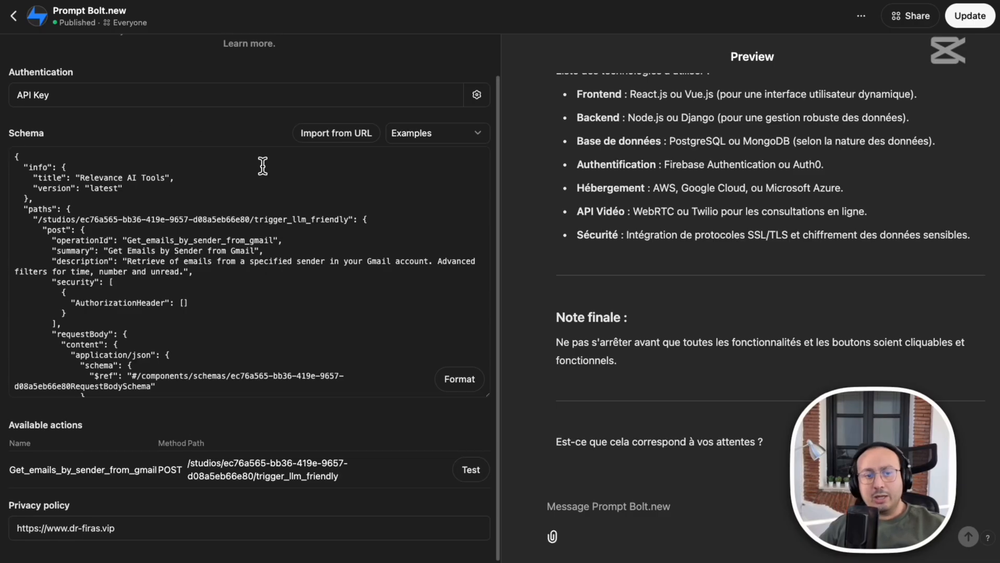
{"action": "left_click", "coordinate": [965, 16]}
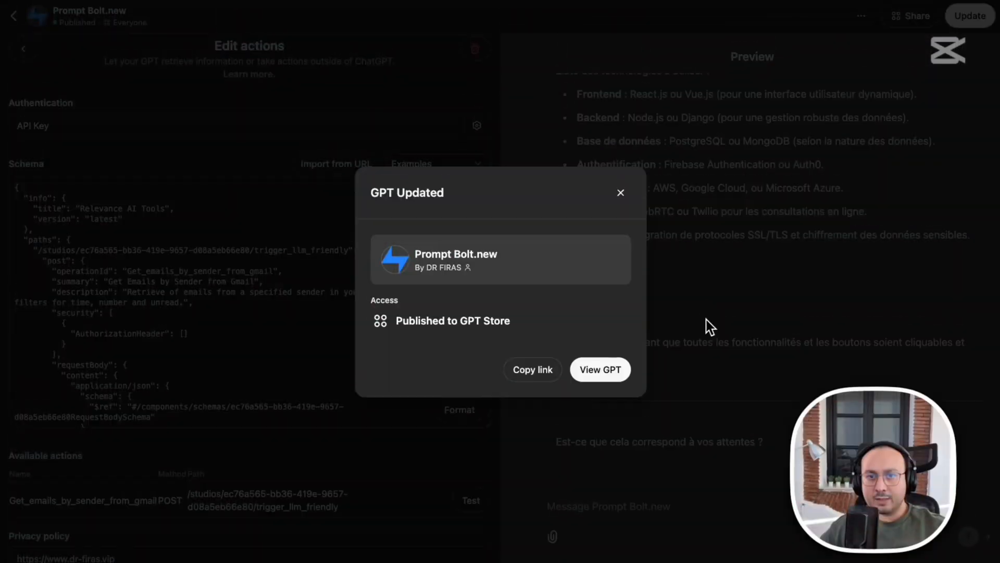
{"action": "right_click", "coordinate": [736, 329]}
{"action": "left_click", "coordinate": [610, 374]}
{"action": "left_click", "coordinate": [604, 372]}
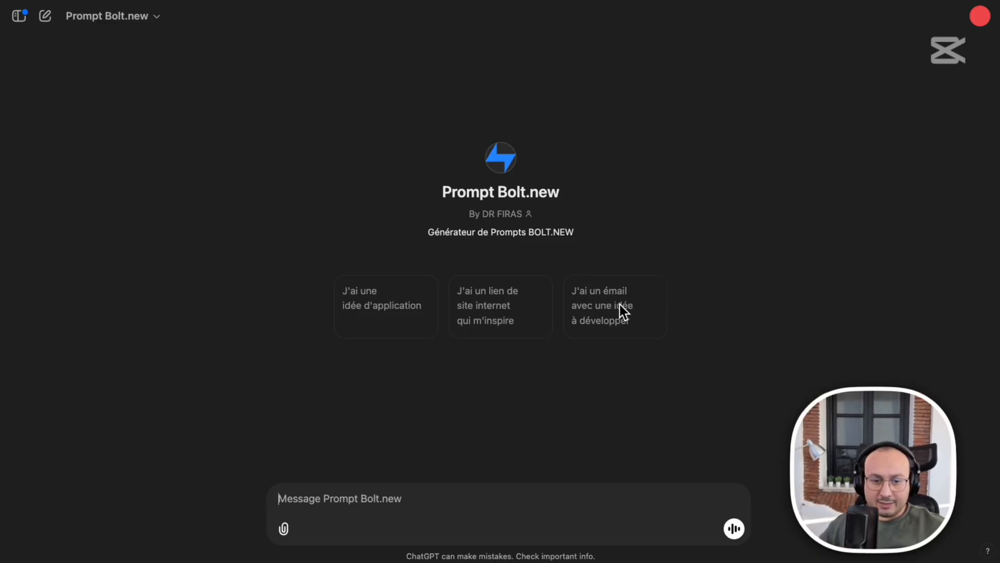
{"action": "left_click_drag", "start_coordinate": [729, 257], "coordinate": [627, 336]}
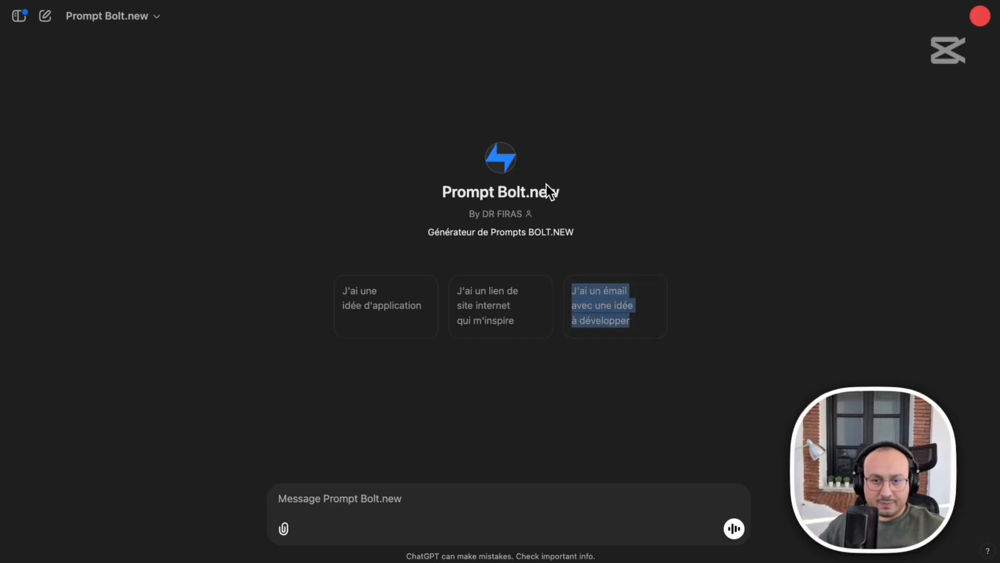
{"action": "left_click", "coordinate": [116, 20]}
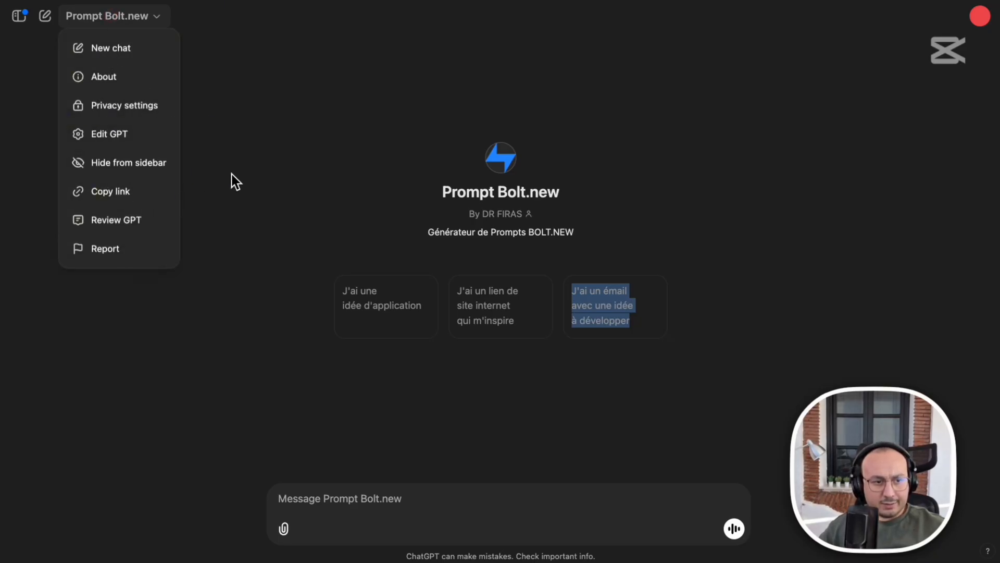
{"action": "right_click", "coordinate": [585, 298]}
{"action": "left_click", "coordinate": [640, 322]}
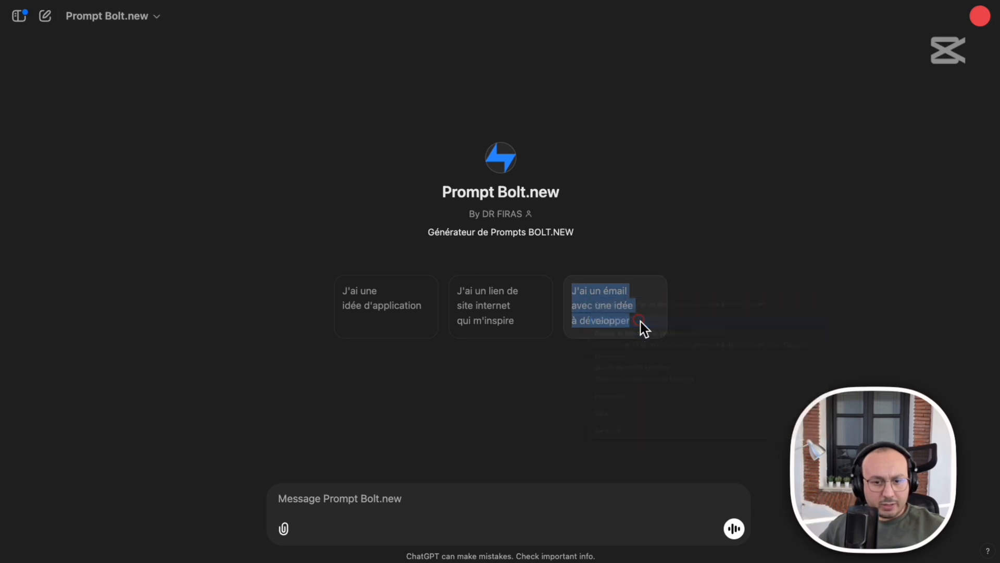
{"action": "left_click", "coordinate": [120, 66]}
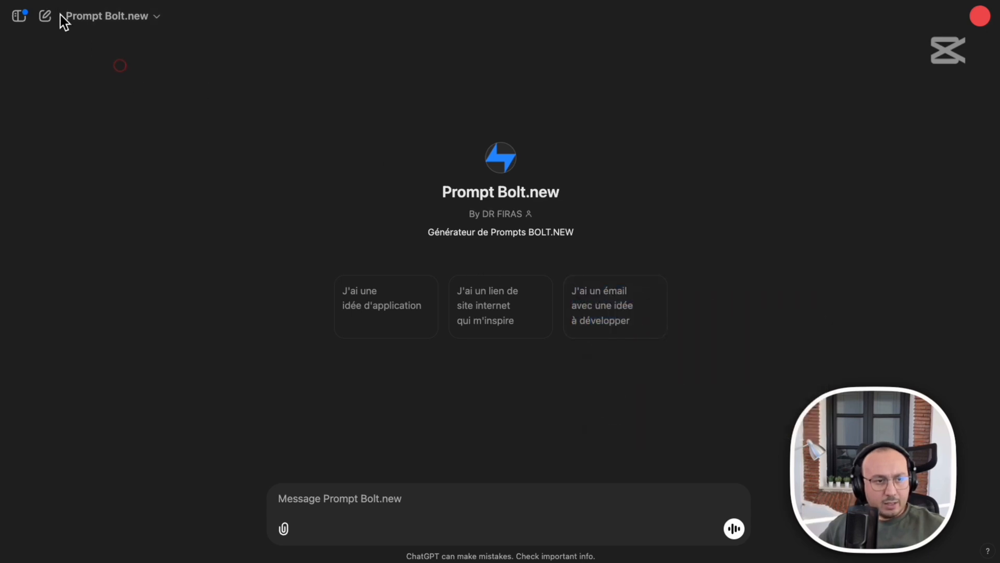
Look at the scheduled tasks list and start a new chat using GPT-4o with scheduled tasks.
{"action": "left_click", "coordinate": [984, 20]}
{"action": "left_click", "coordinate": [846, 54]}
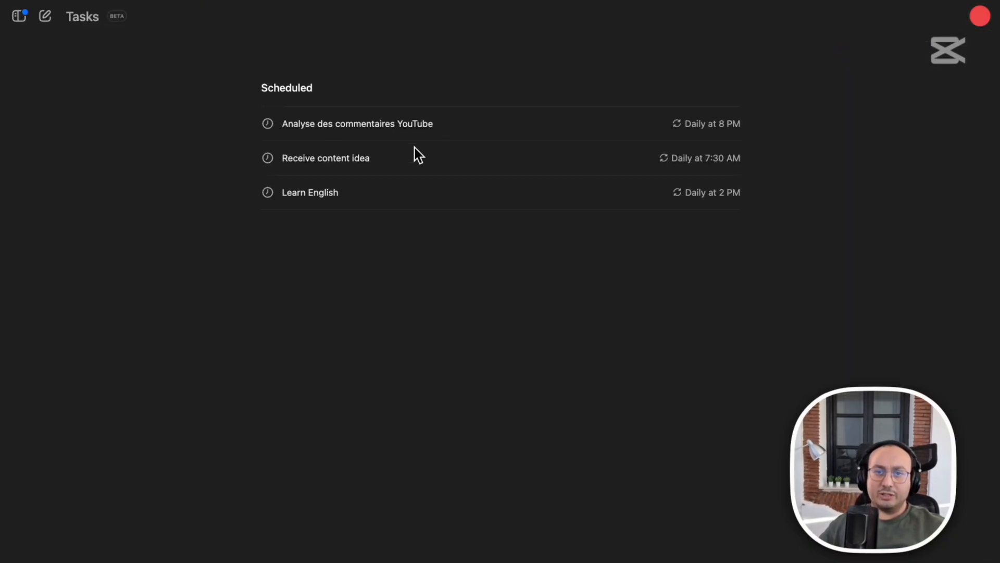
{"action": "left_click", "coordinate": [52, 18]}
{"action": "left_click", "coordinate": [96, 16]}
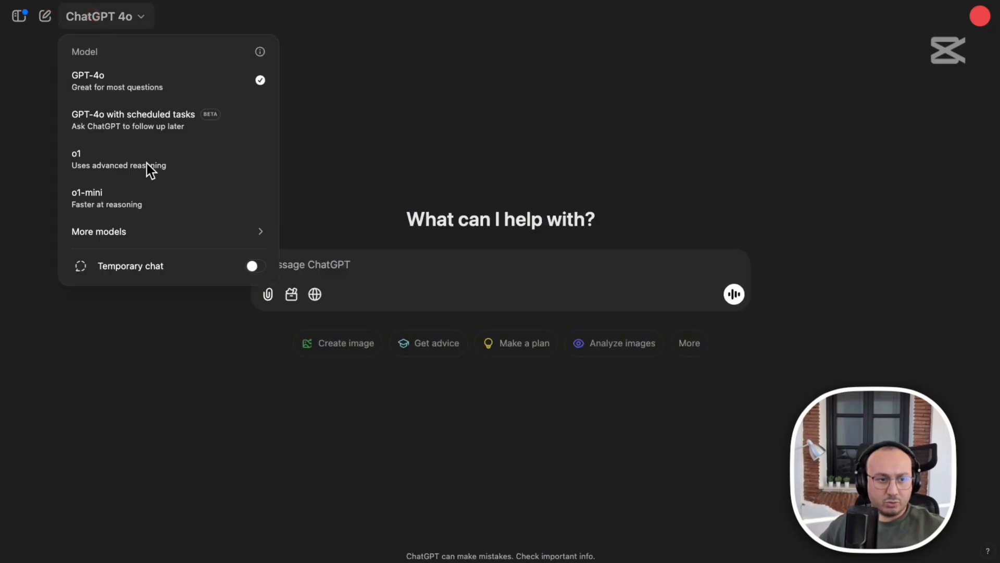
{"action": "left_click", "coordinate": [150, 126]}
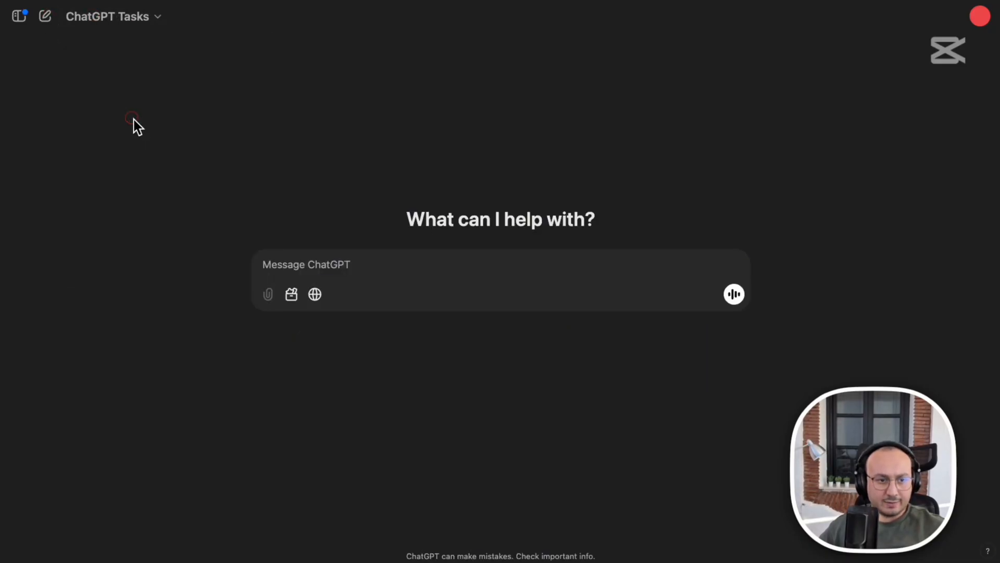
Send the message "je veux que tu lancer mon" in the ChatGPT Tasks chat.
{"action": "left_click", "coordinate": [563, 262]}
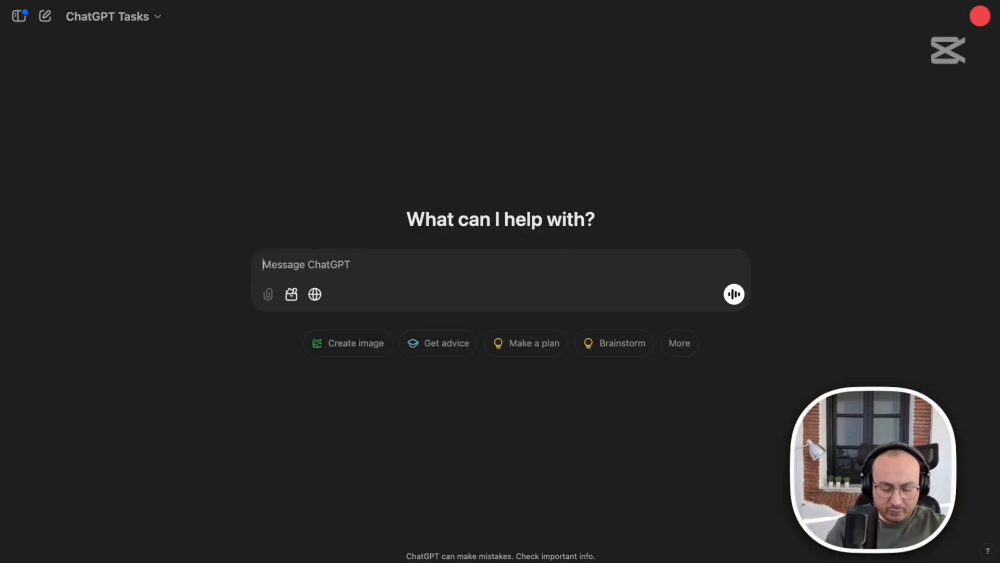
{"action": "type", "text": "je veux que t"}
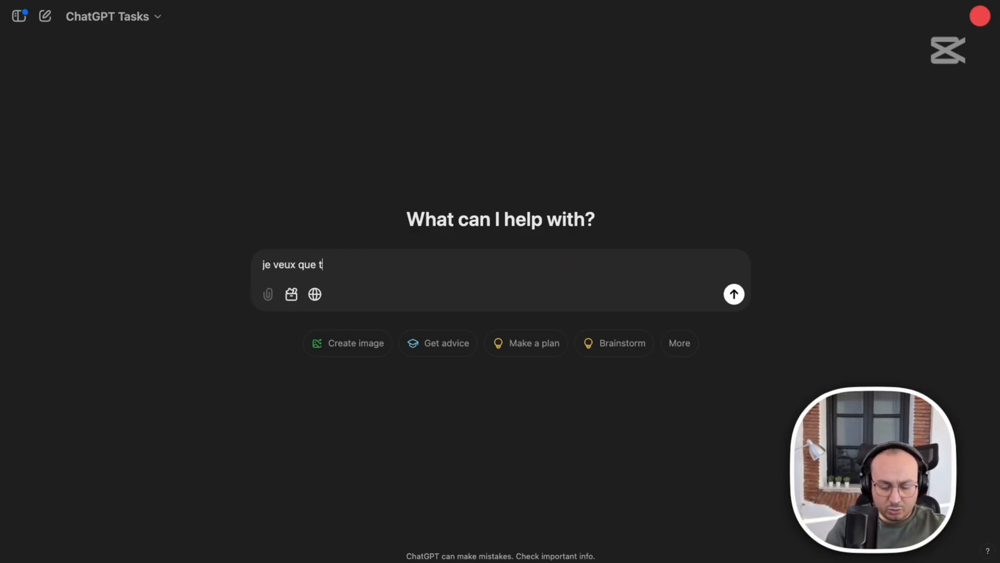
{"action": "type", "text": "u lancer mon"}
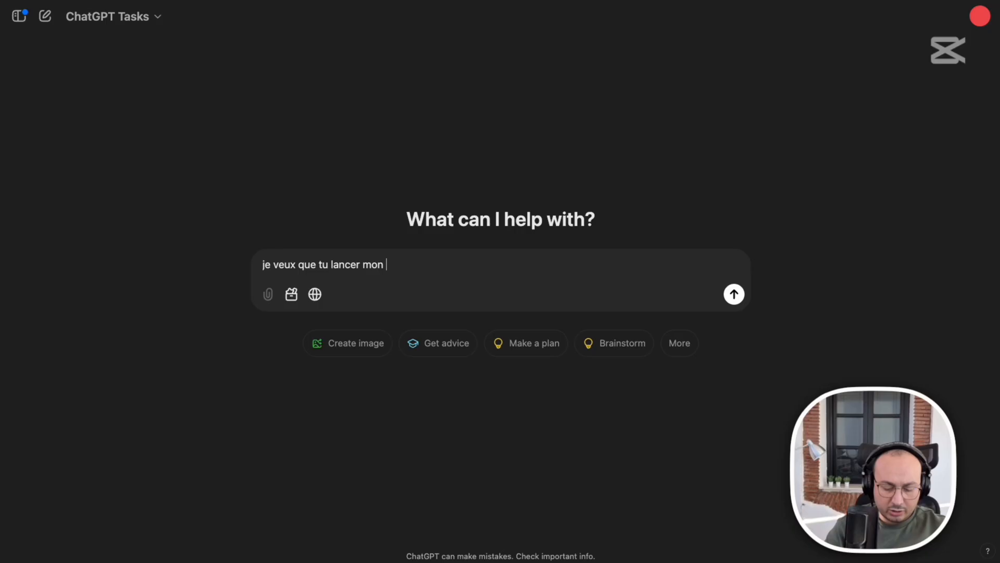
{"action": "key", "text": "Return"}
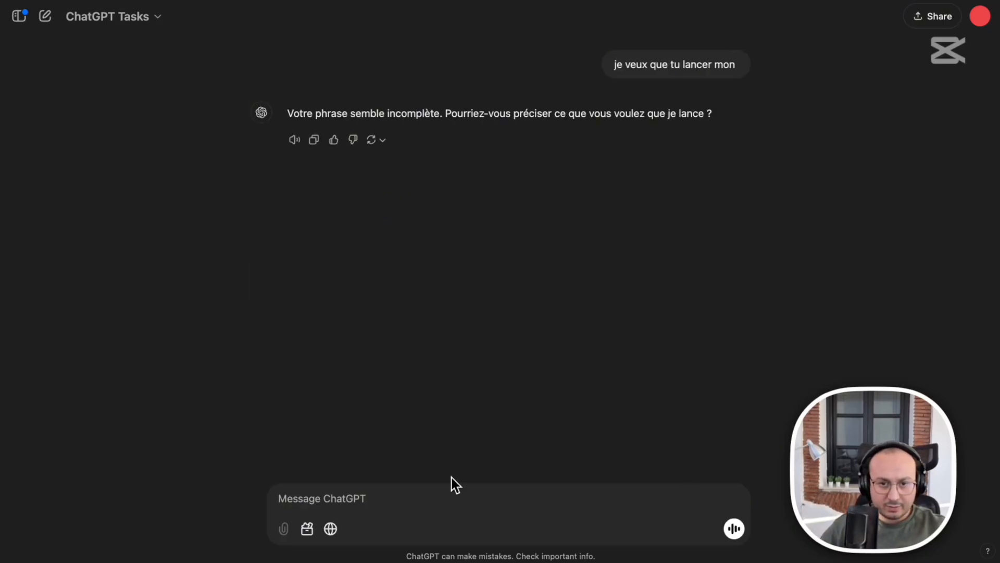
Draft the new message "Je veux que tu lancer mon GPTs chaque Heure et tu lancer exactement cette action", ending with an opening quotation mark.
{"action": "left_click", "coordinate": [454, 496]}
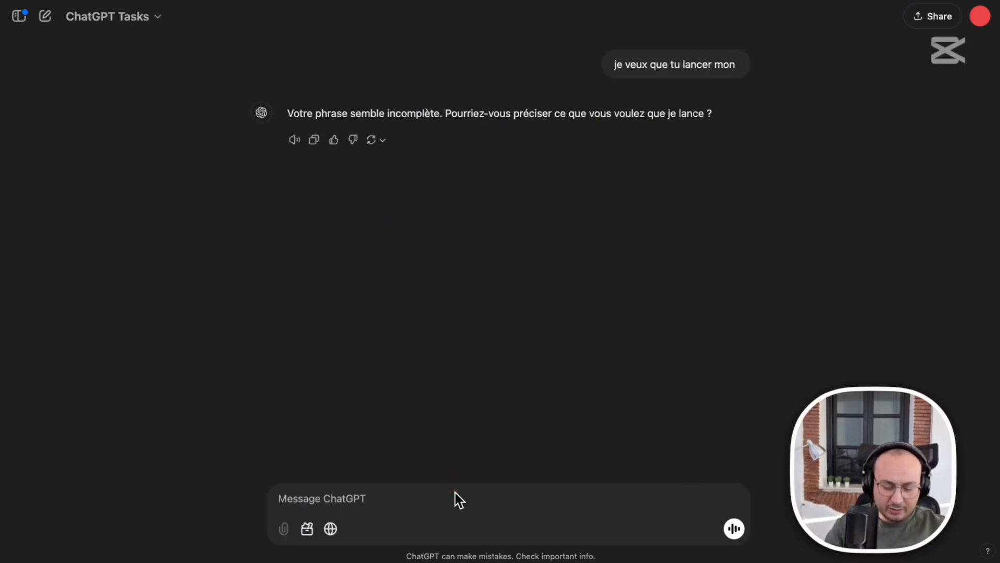
{"action": "type", "text": "Je veux que "}
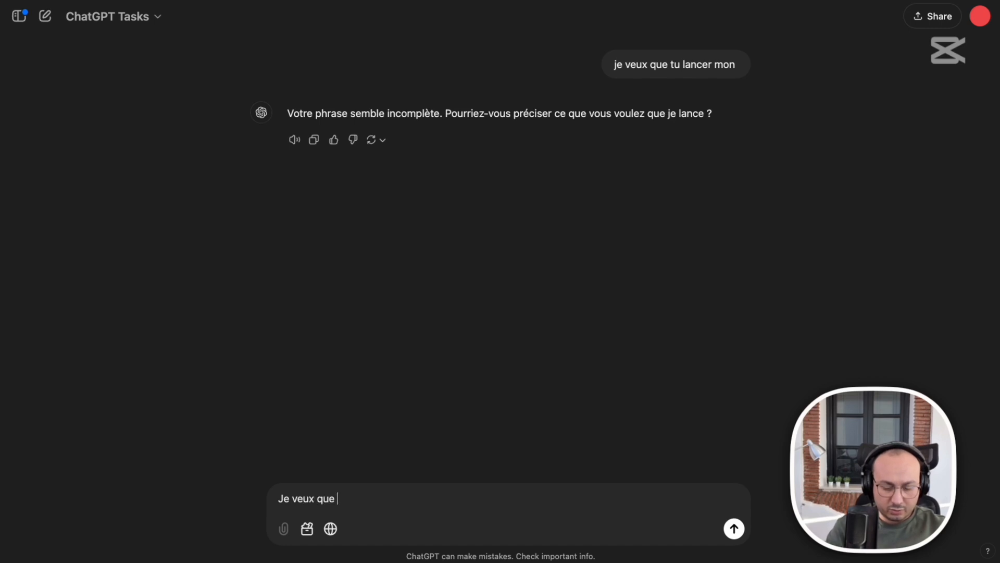
{"action": "type", "text": "tu lancer m"}
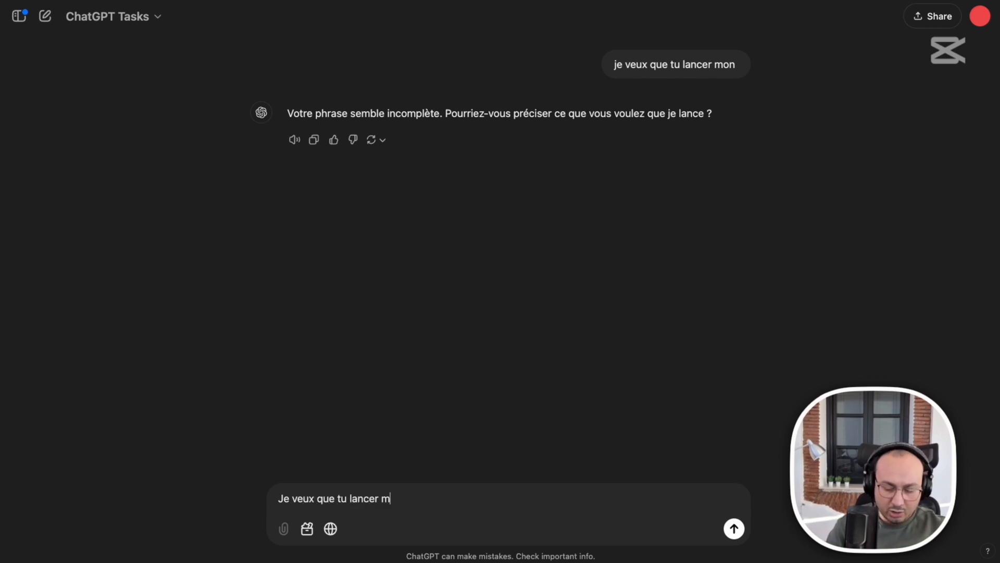
{"action": "type", "text": "on GT"}
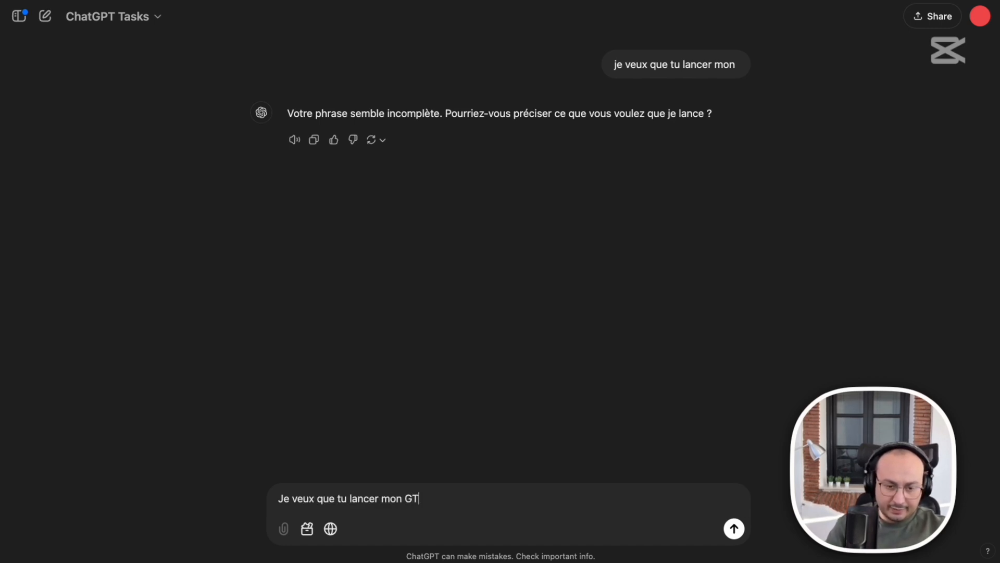
{"action": "key", "text": "BackSpace"}
{"action": "type", "text": "PTs"}
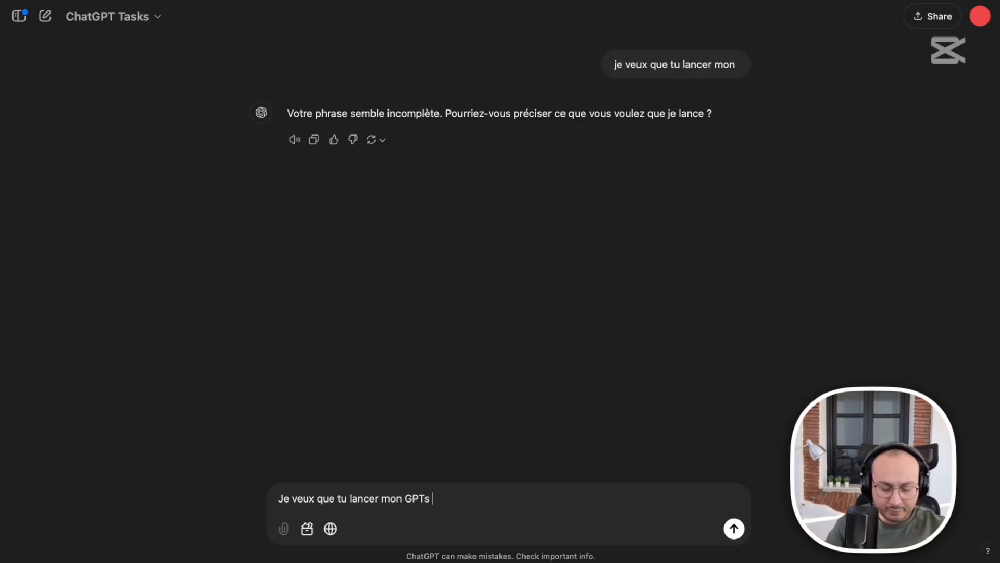
{"action": "type", "text": " chaqye"}
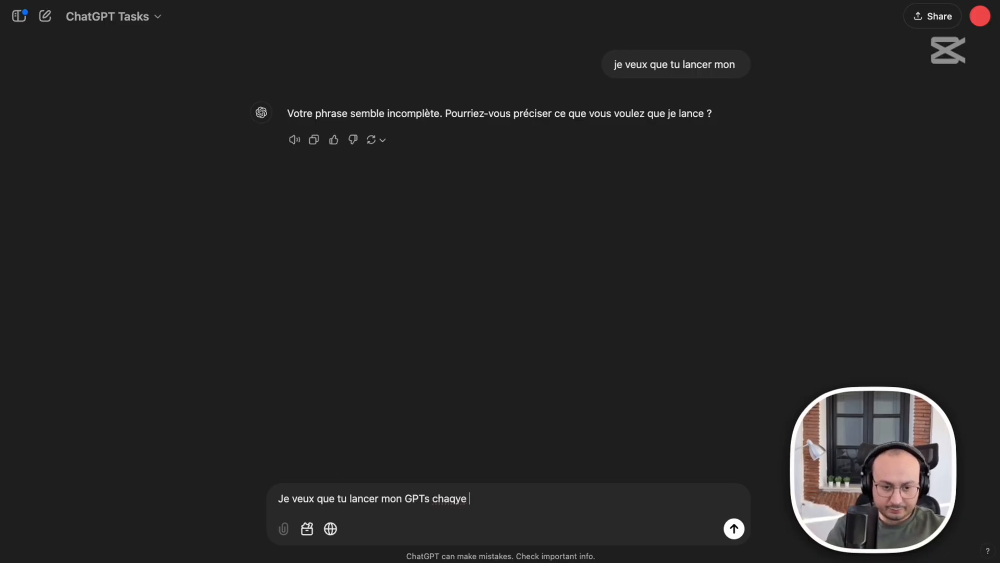
{"action": "key", "text": "BackSpace"}
{"action": "key", "text": "BackSpace"}
{"action": "key", "text": "BackSpace"}
{"action": "type", "text": "ue "}
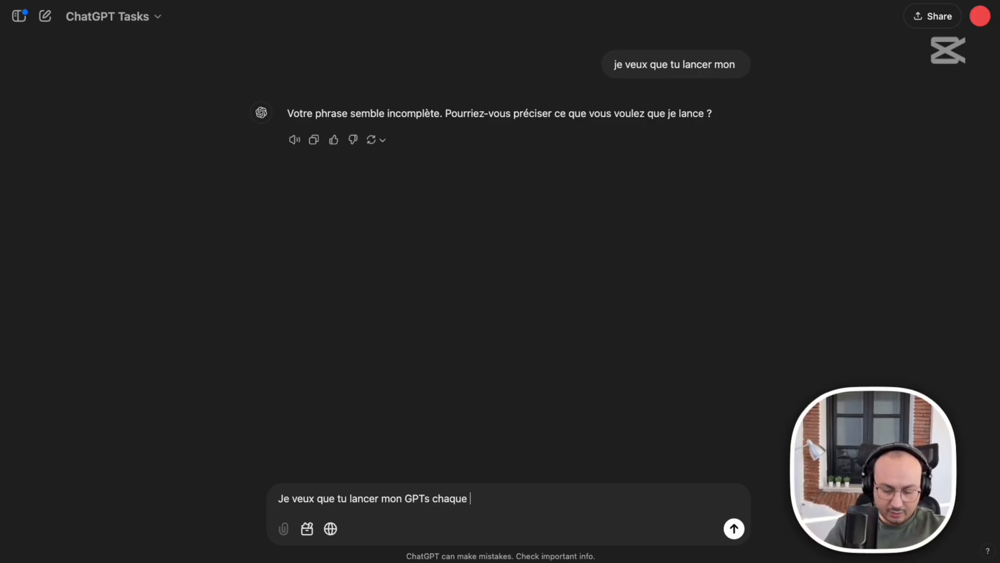
{"action": "type", "text": "Heure"}
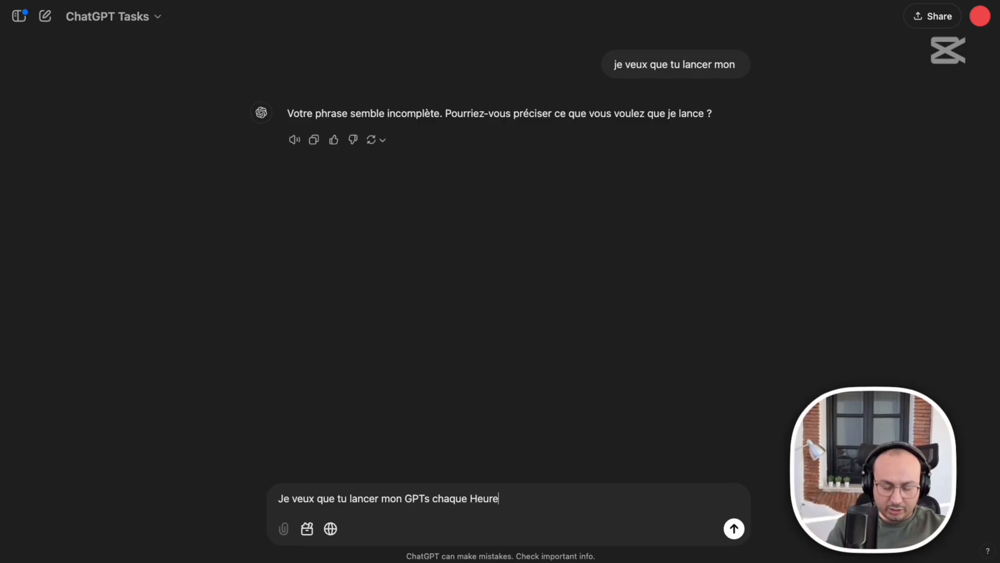
{"action": "type", "text": " et "}
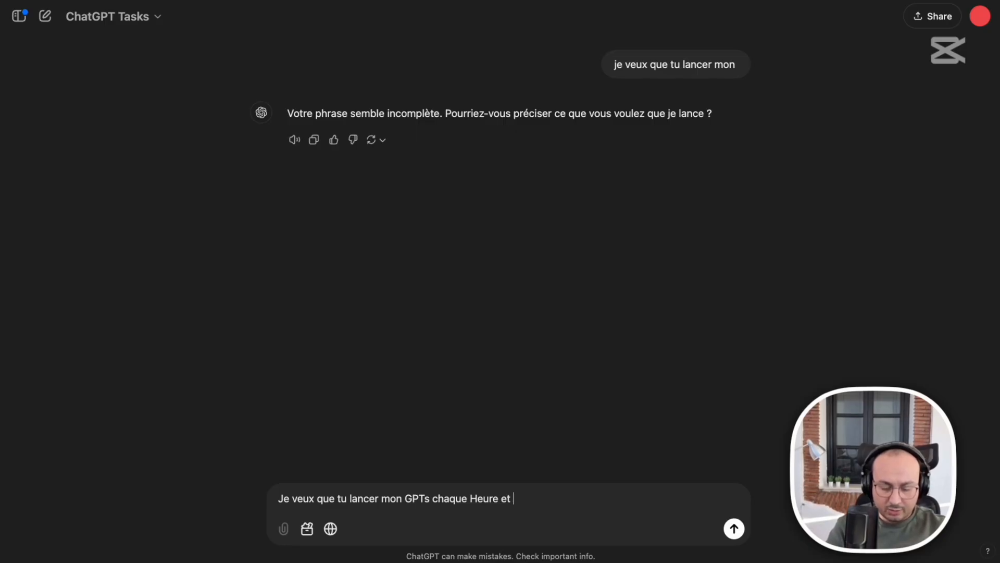
{"action": "type", "text": "tu lancer ex"}
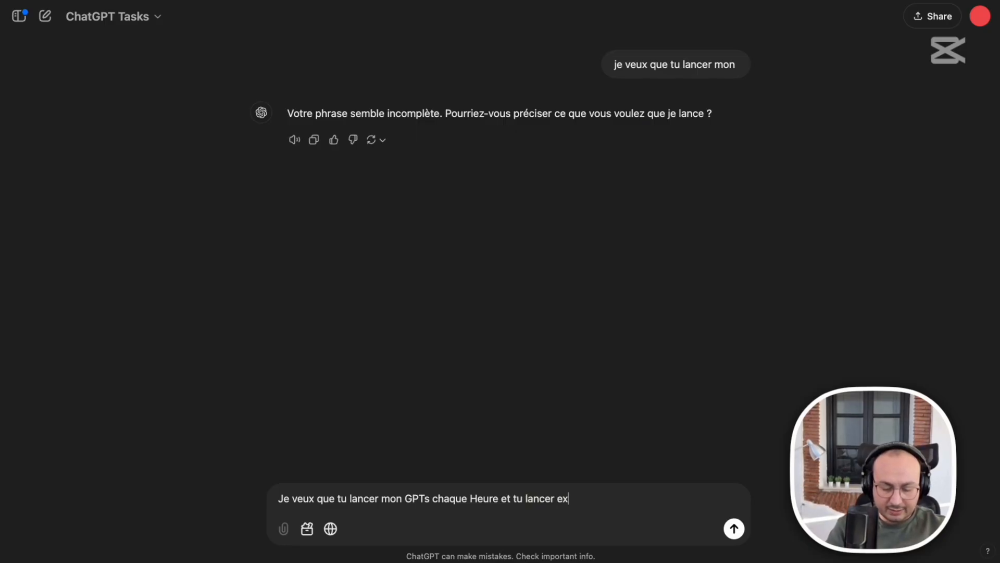
{"action": "type", "text": "actement ce"}
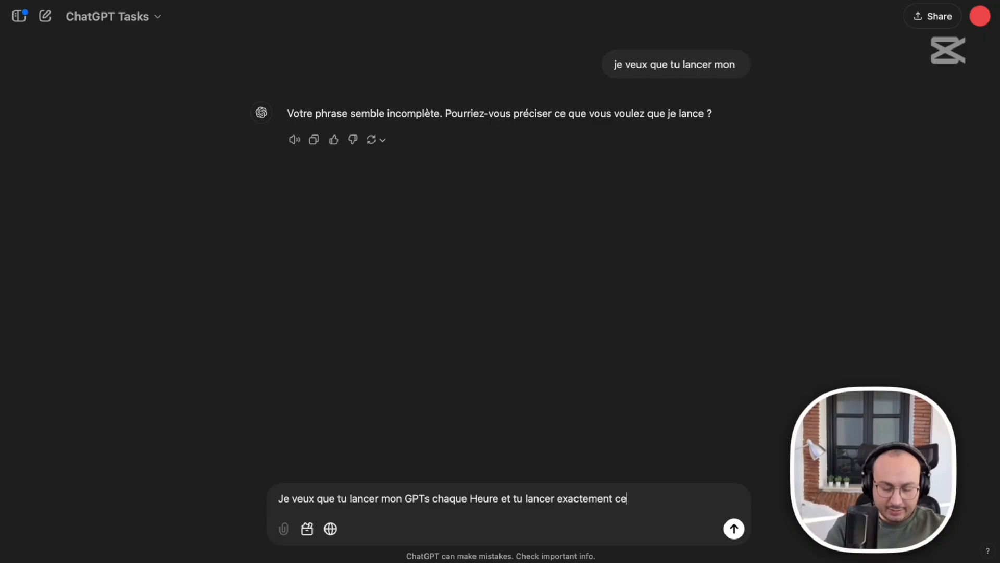
{"action": "type", "text": "tte action \""}
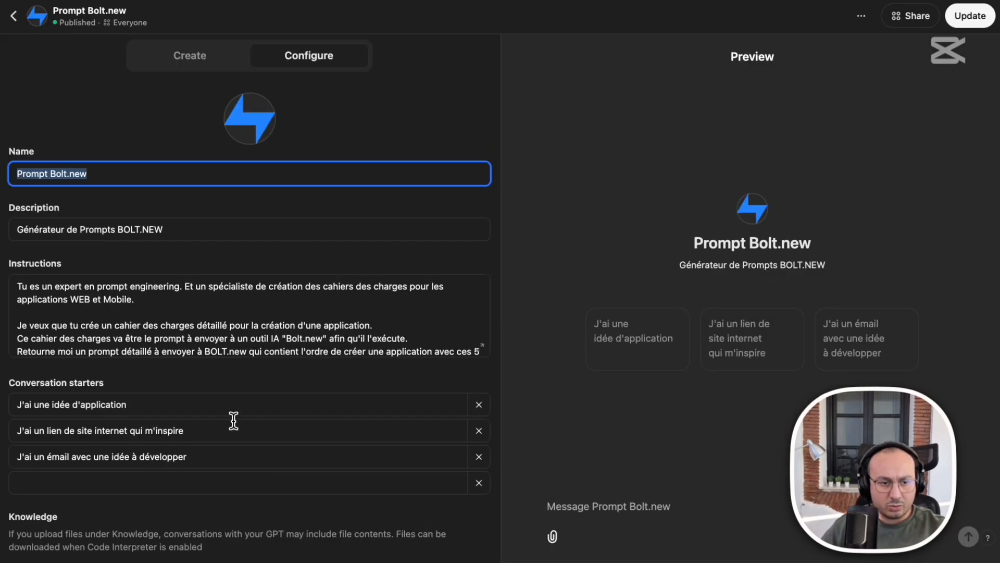
Copy the conversation starter "J'ai un émail avec une idée à développer" from the GPT editor into the draft's quotation marks.
{"action": "double_click", "coordinate": [141, 461]}
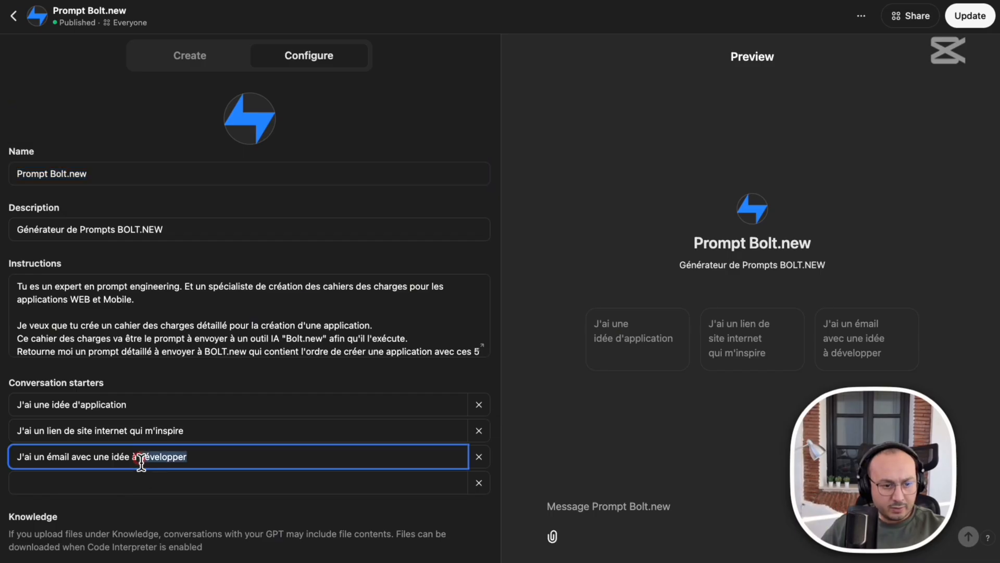
{"action": "triple_click", "coordinate": [142, 462]}
{"action": "right_click", "coordinate": [142, 463]}
{"action": "left_click", "coordinate": [162, 440]}
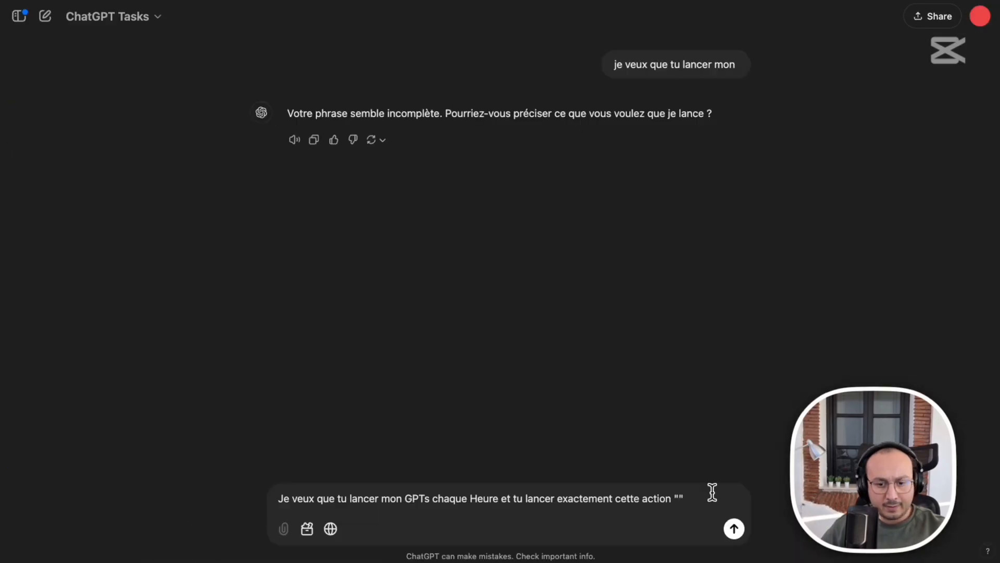
{"action": "key", "text": "ctrl+v"}
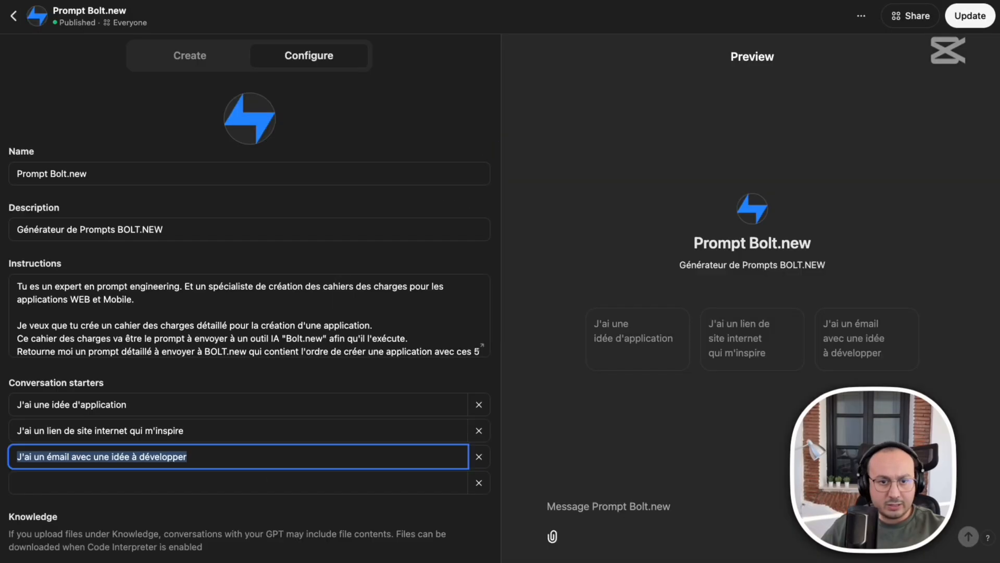
Copy the GPT's name from the editor and insert it as "Prompt Bolt.new" in quotes after "GPTs" in the draft.
{"action": "triple_click", "coordinate": [95, 175]}
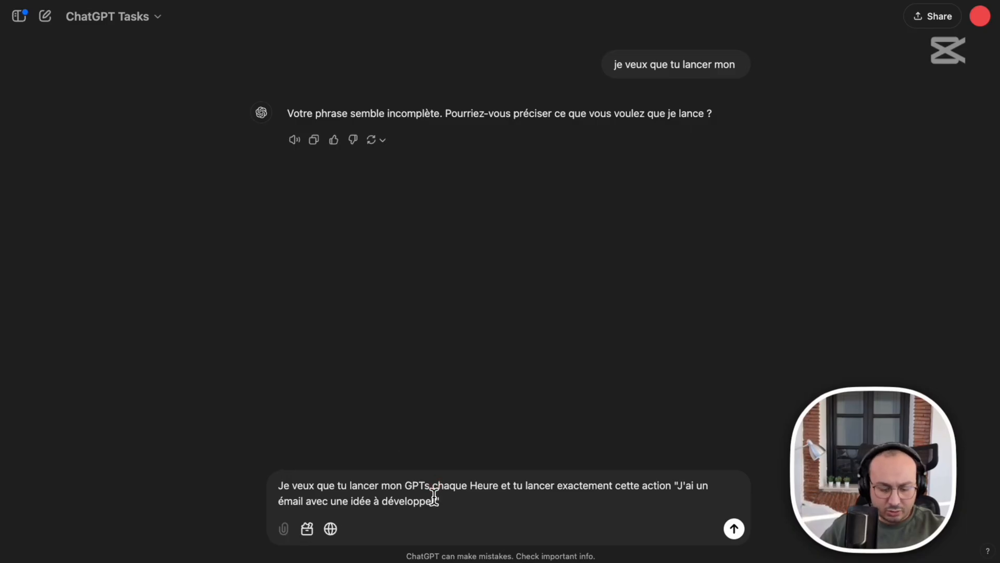
{"action": "left_click", "coordinate": [434, 489]}
{"action": "type", "text": "\"\""}
{"action": "key", "text": "super+v"}
{"action": "key", "text": "Right"}
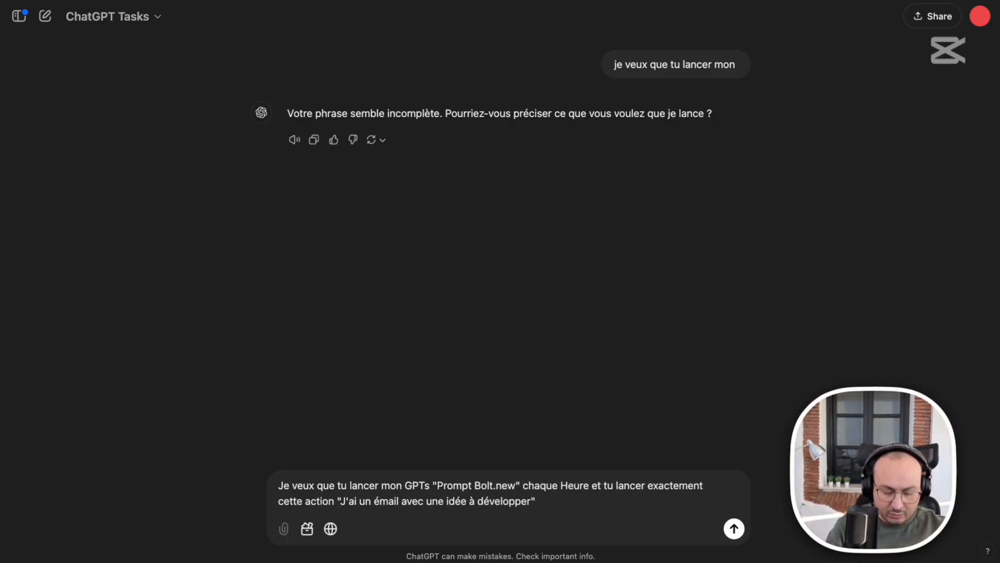
After the GPT's name in the draft, add "le lien est" and the link copied from the Prompt Bolt.new page, in quotes.
{"action": "type", "text": "le lien es"}
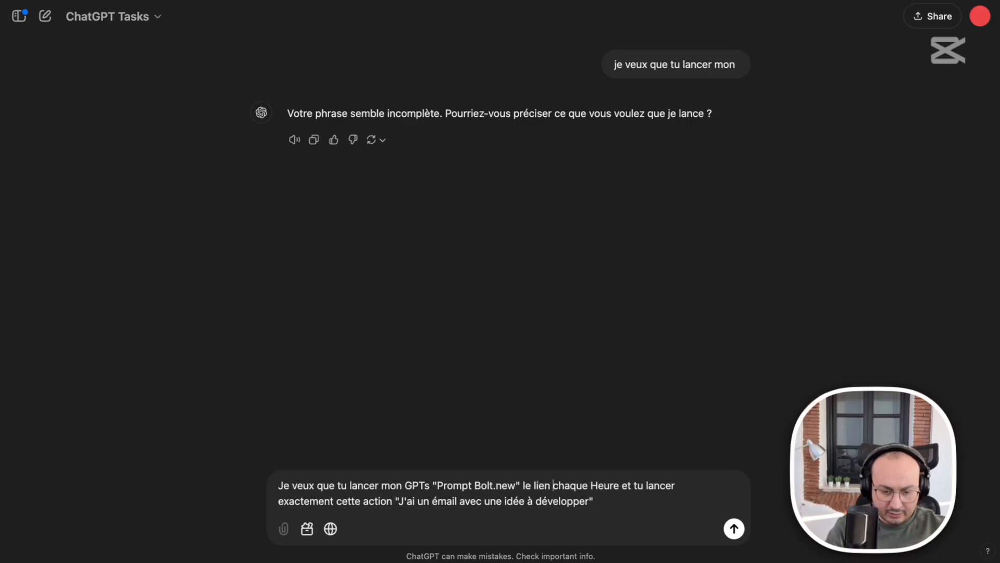
{"action": "type", "text": "t"}
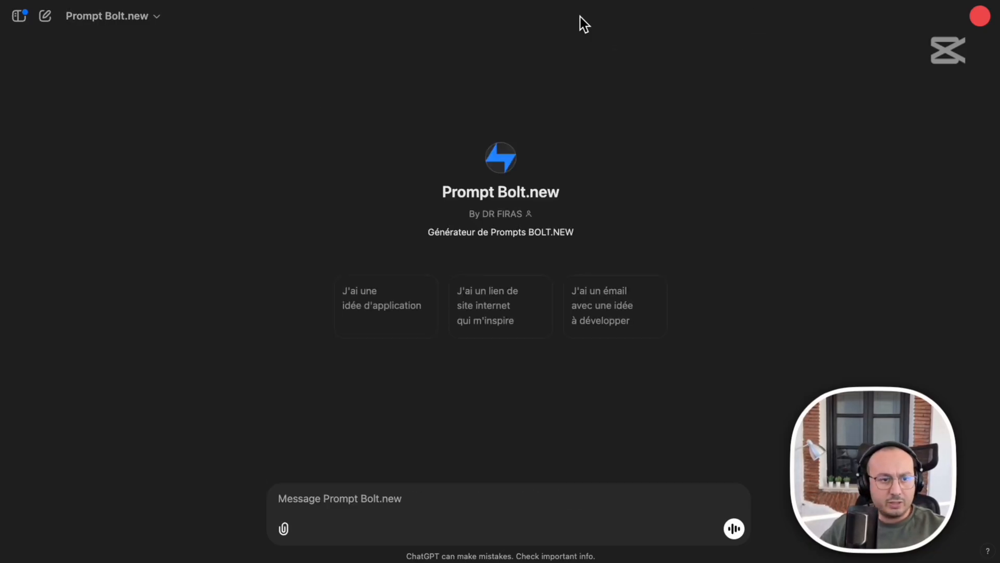
{"action": "left_click", "coordinate": [151, 19]}
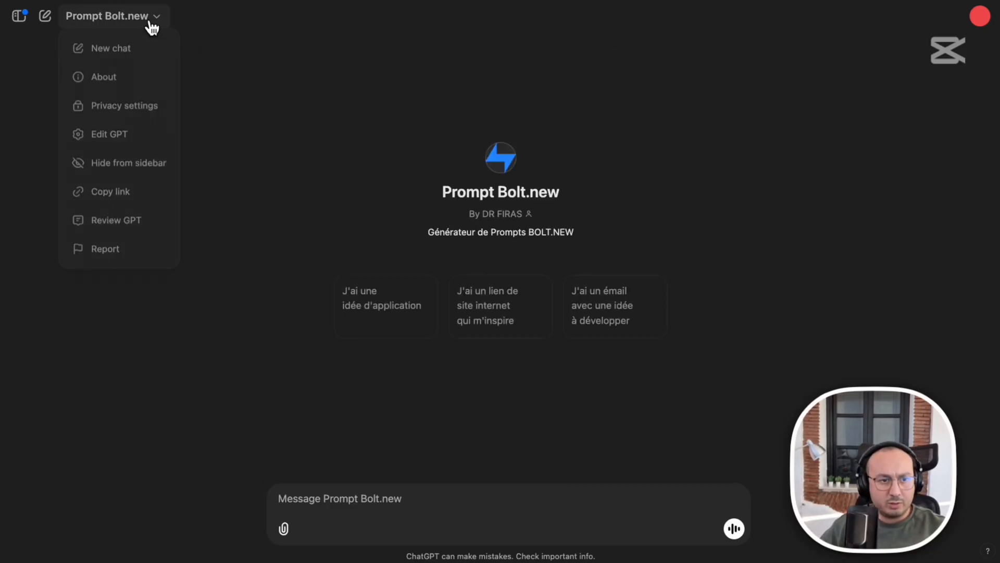
{"action": "left_click", "coordinate": [145, 204]}
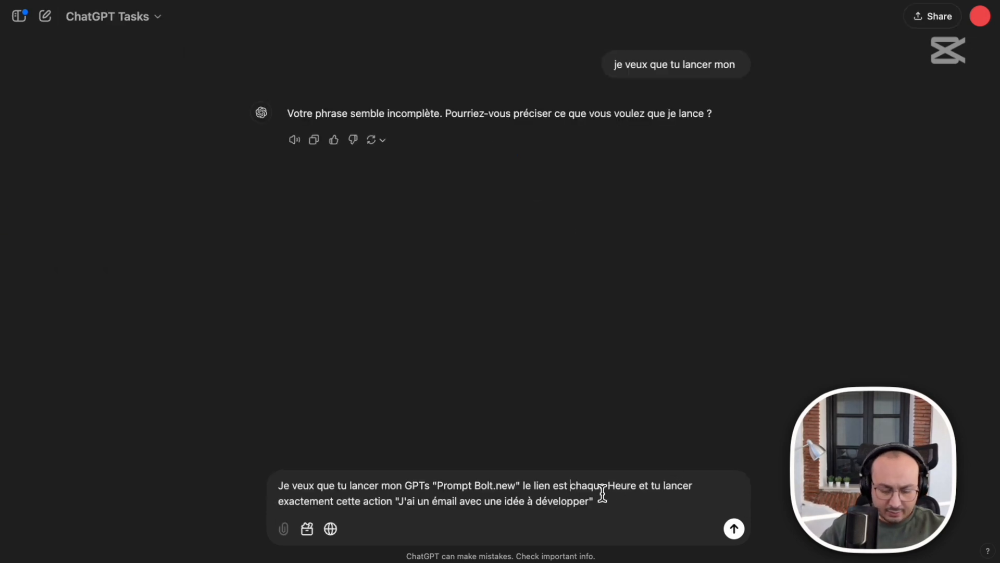
{"action": "type", "text": "\"\""}
{"action": "key", "text": "Left"}
{"action": "key", "text": "super+v"}
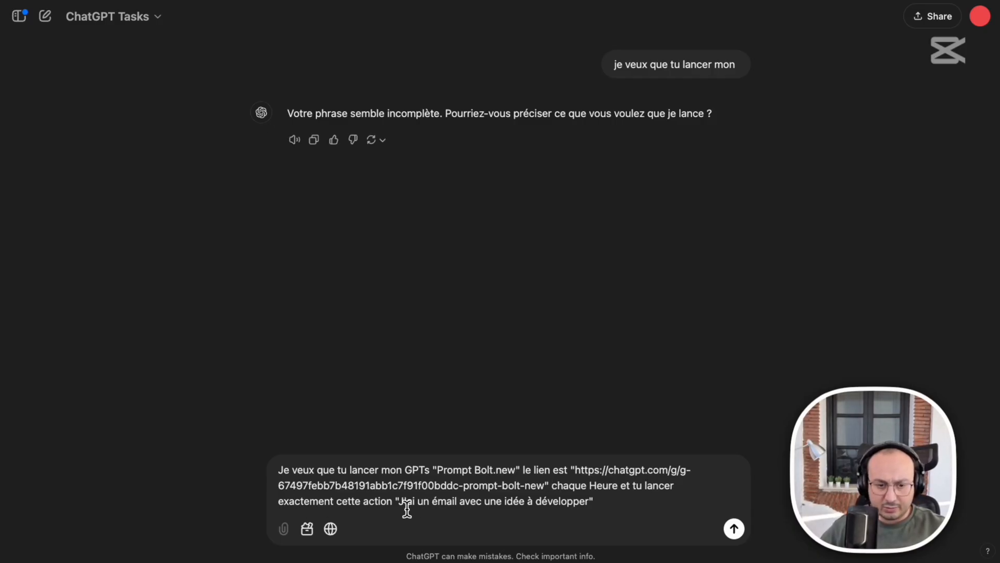
End the drafted message with a period and send it to ChatGPT Tasks.
{"action": "left_click", "coordinate": [604, 503]}
{"action": "type", "text": "."}
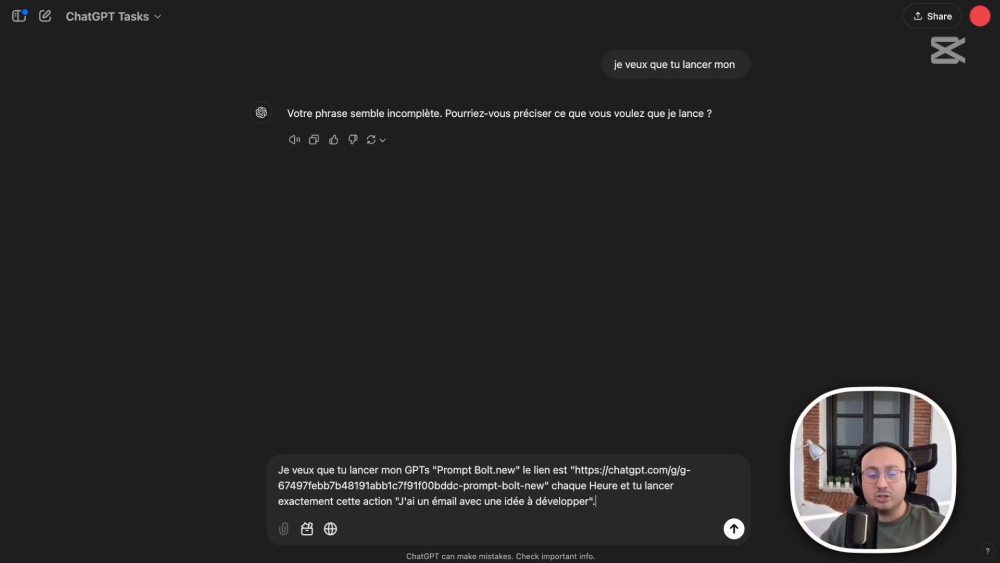
{"action": "left_click", "coordinate": [735, 529]}
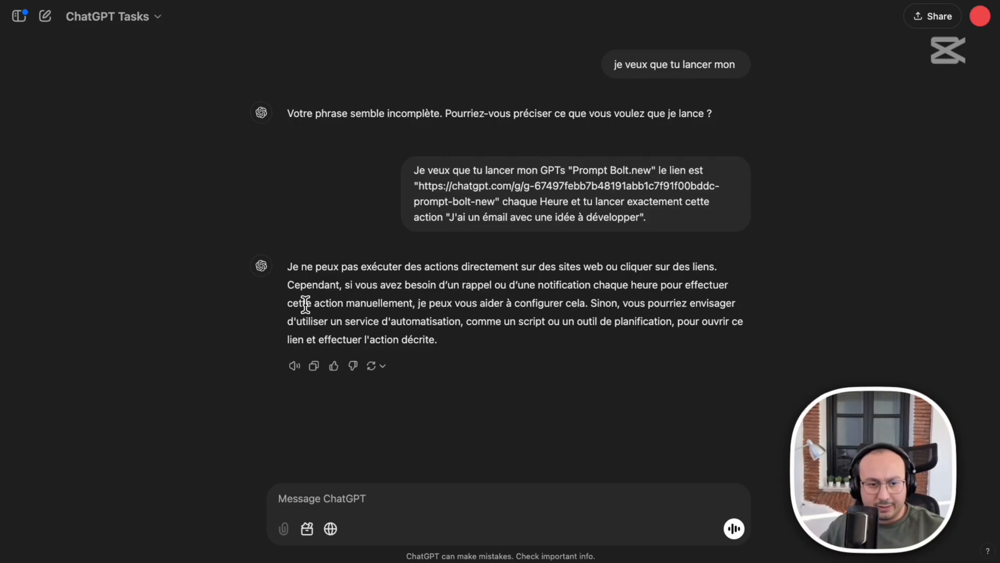
Reuse the sent request as a new message, remove the "le lien est" part with its URL, and send it.
{"action": "left_click_drag", "start_coordinate": [414, 169], "coordinate": [735, 225]}
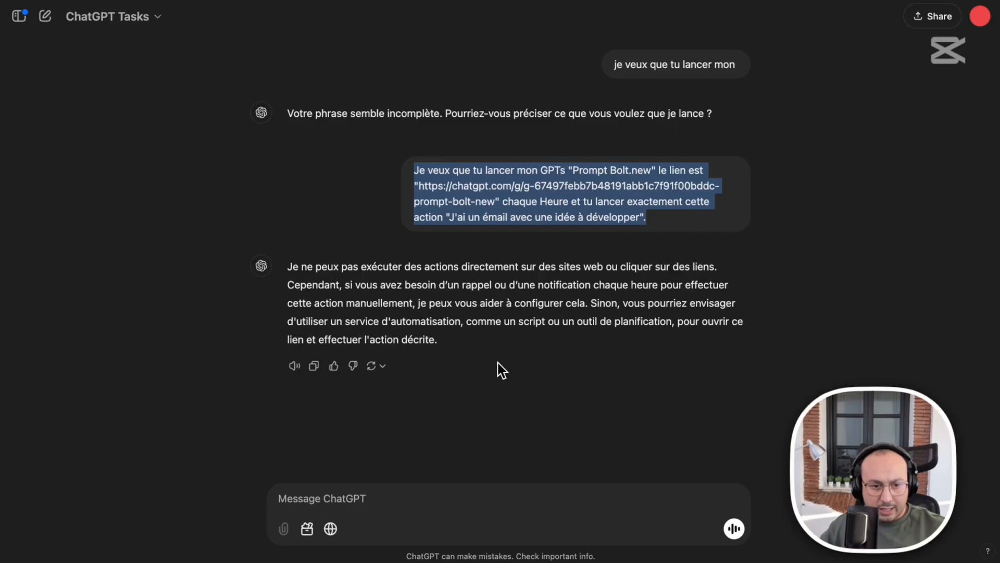
{"action": "left_click", "coordinate": [407, 502]}
{"action": "key", "text": "super+v"}
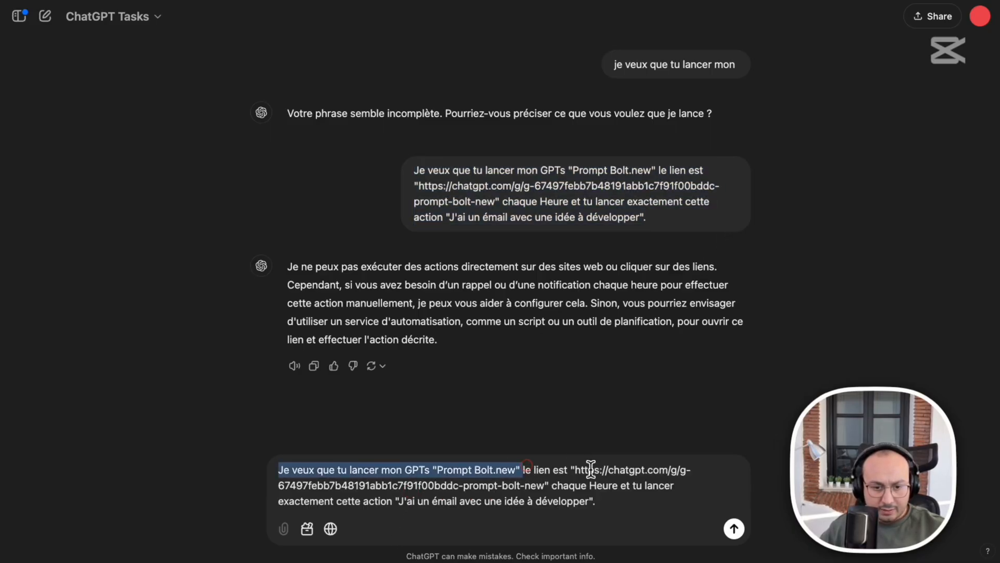
{"action": "left_click_drag", "start_coordinate": [523, 470], "coordinate": [548, 484]}
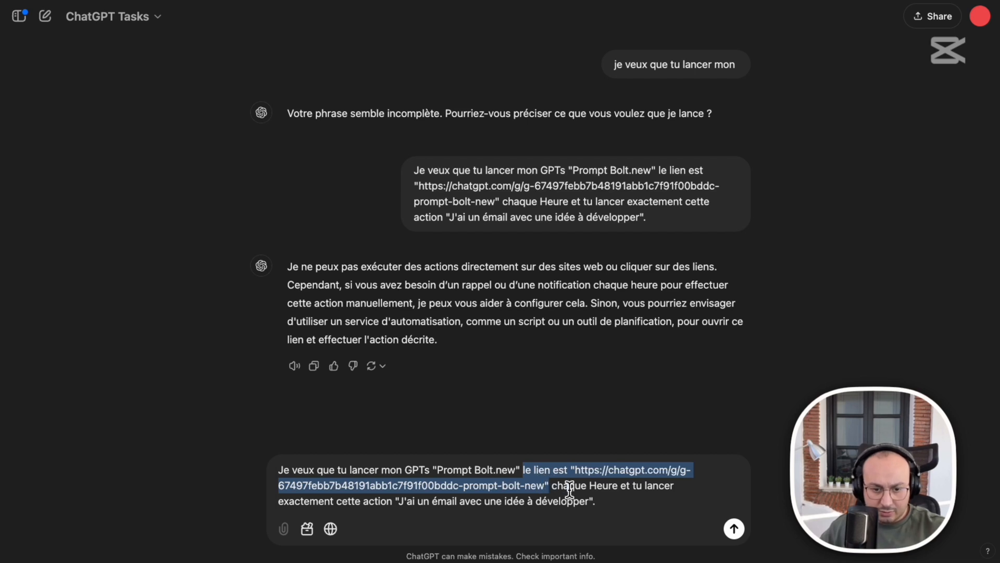
{"action": "key", "text": "BackSpace"}
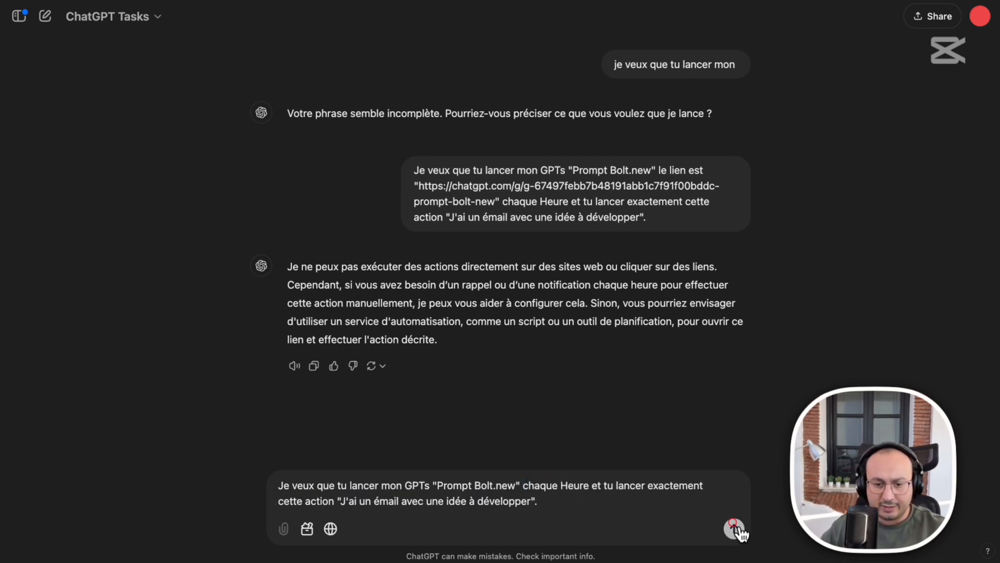
{"action": "left_click", "coordinate": [734, 529]}
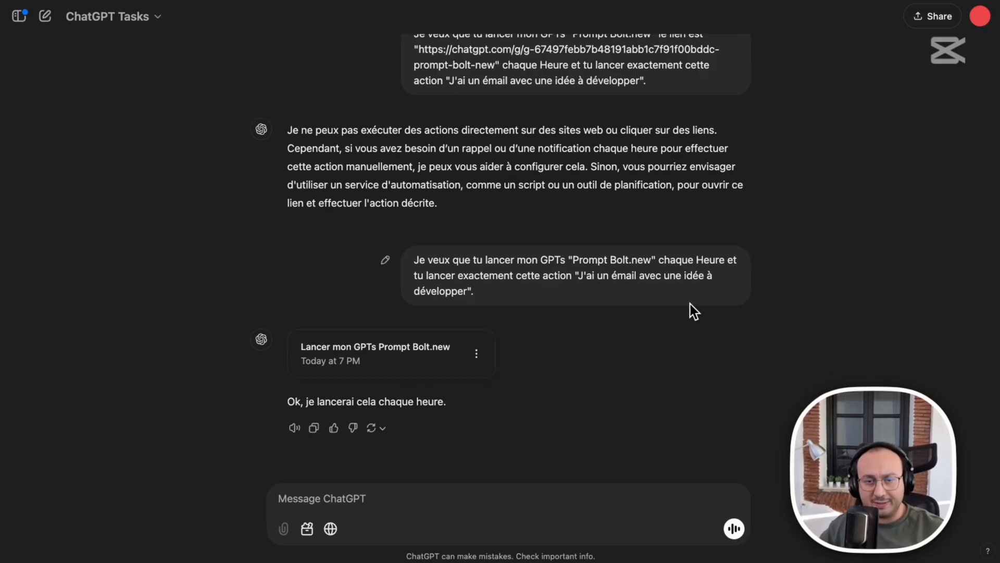
Edit the created Prompt Bolt.new launch task so that its schedule repeats Daily, and save it.
{"action": "left_click", "coordinate": [489, 356]}
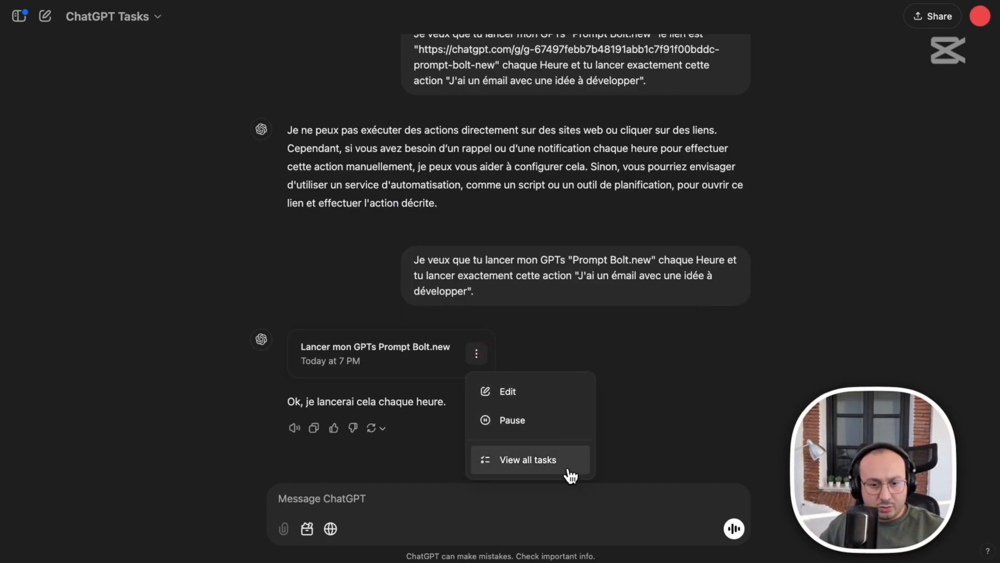
{"action": "left_click", "coordinate": [531, 402]}
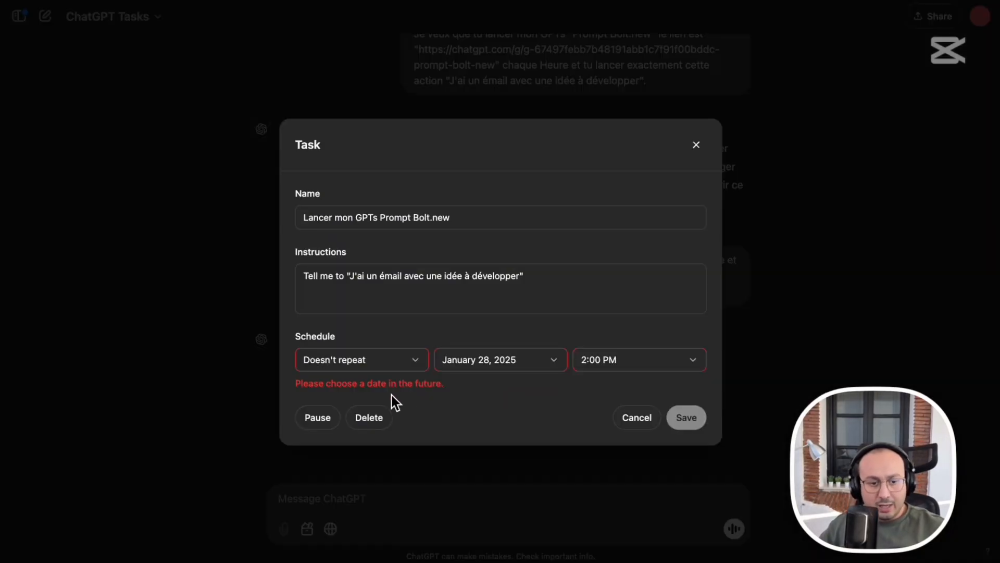
{"action": "left_click", "coordinate": [400, 362]}
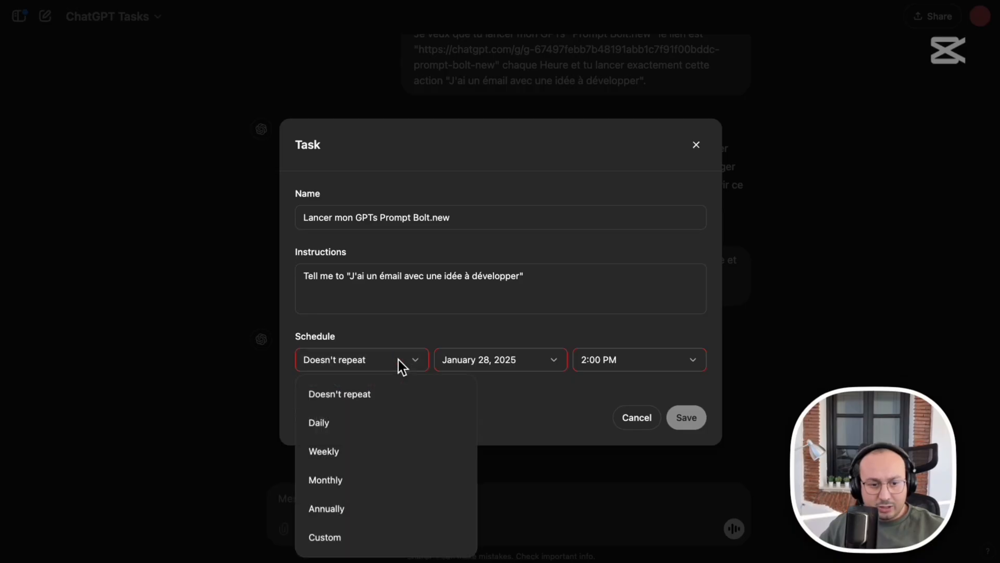
{"action": "left_click", "coordinate": [357, 433]}
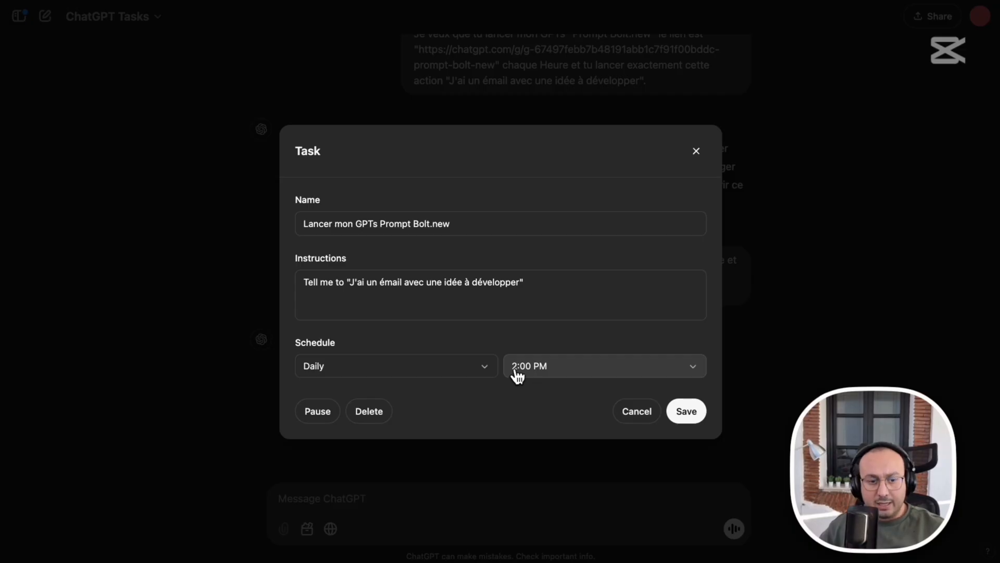
{"action": "left_click", "coordinate": [686, 414]}
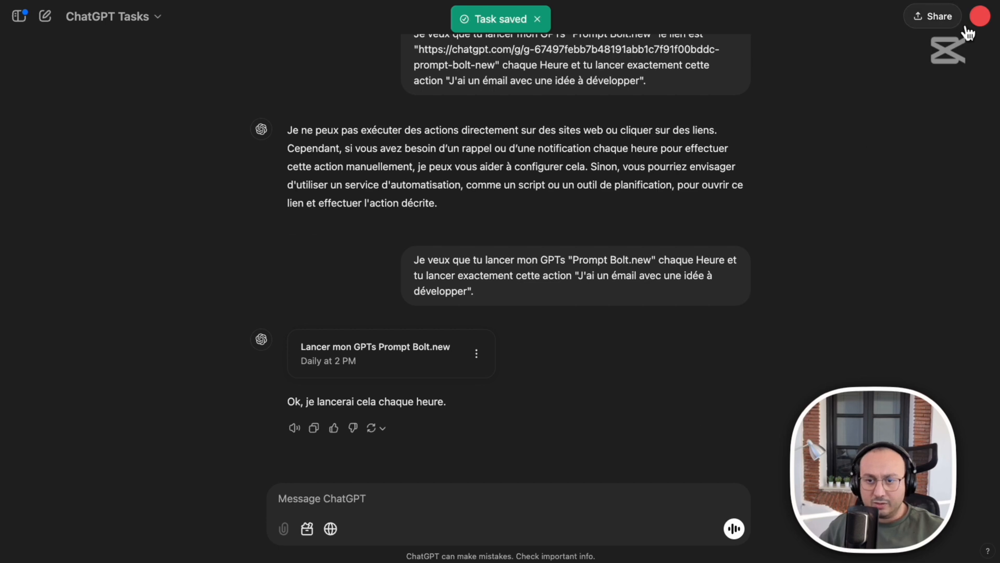
Check which notification channels are enabled for Tasks in the ChatGPT notification settings, and close the settings.
{"action": "left_click", "coordinate": [981, 19]}
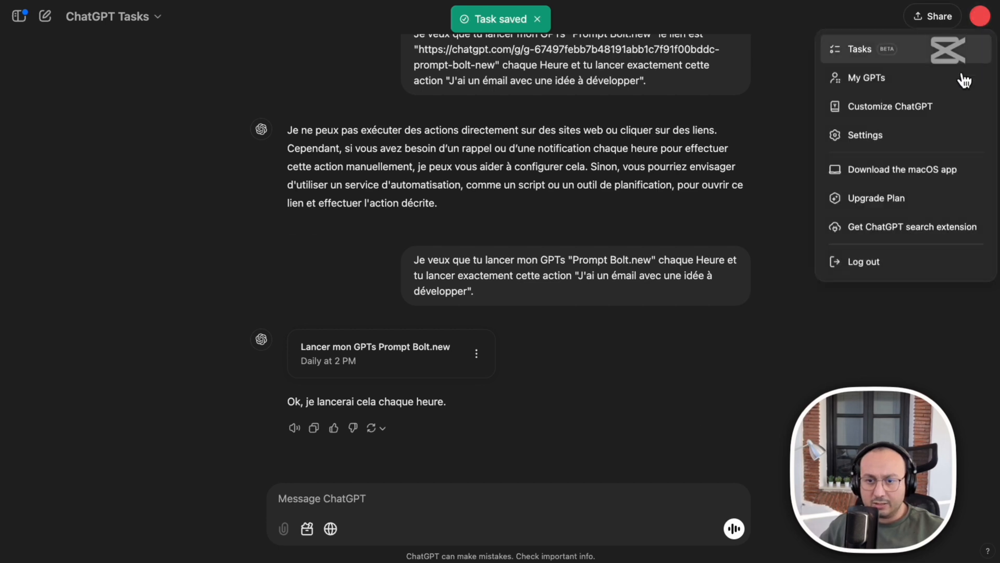
{"action": "left_click", "coordinate": [909, 138]}
{"action": "left_click", "coordinate": [328, 190]}
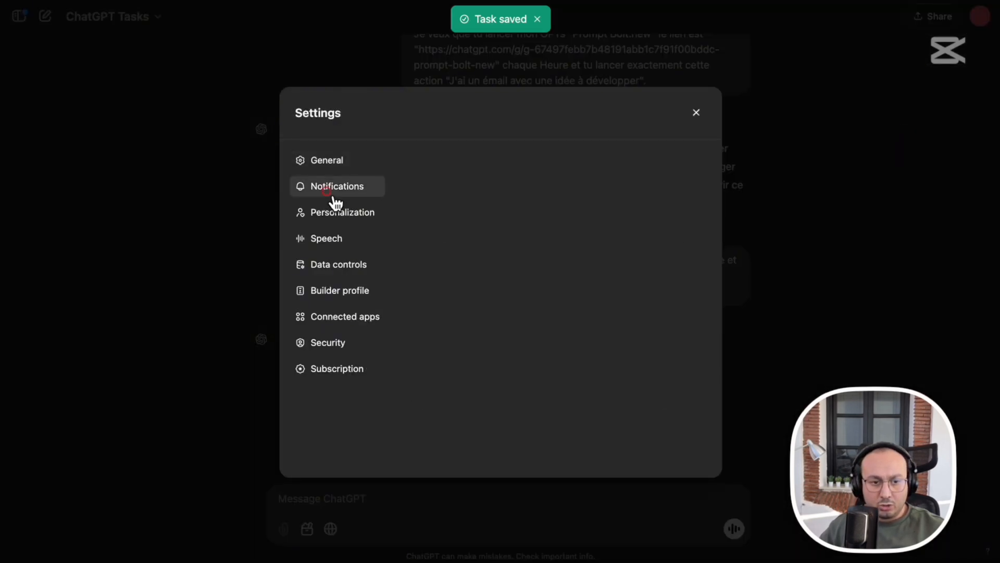
{"action": "left_click", "coordinate": [669, 170]}
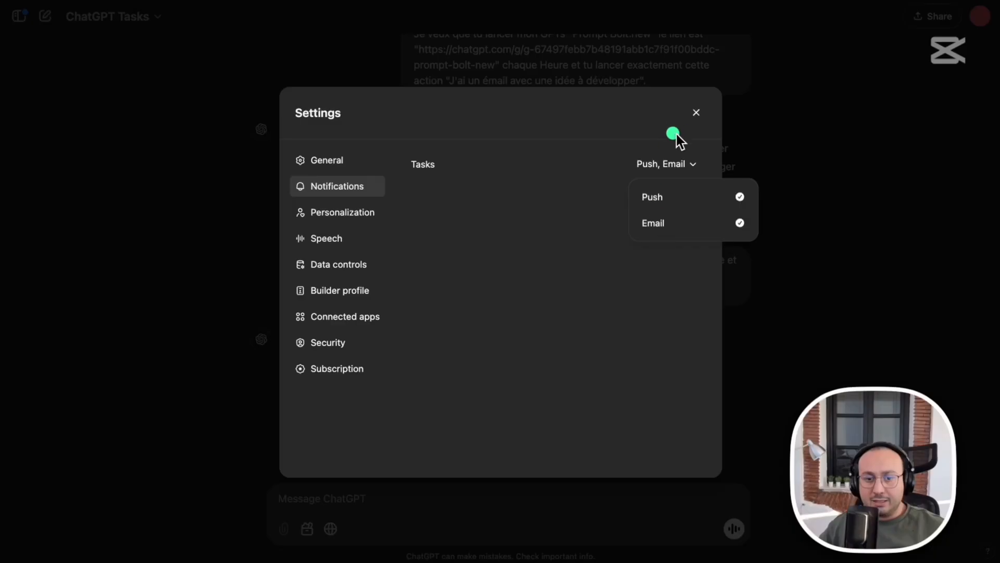
{"action": "left_click", "coordinate": [703, 123]}
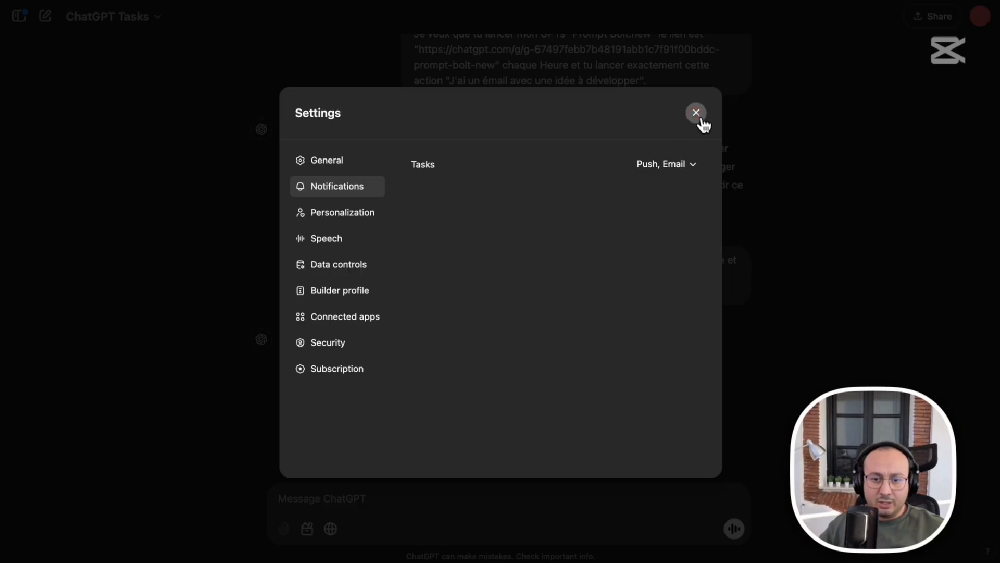
{"action": "left_click", "coordinate": [701, 120]}
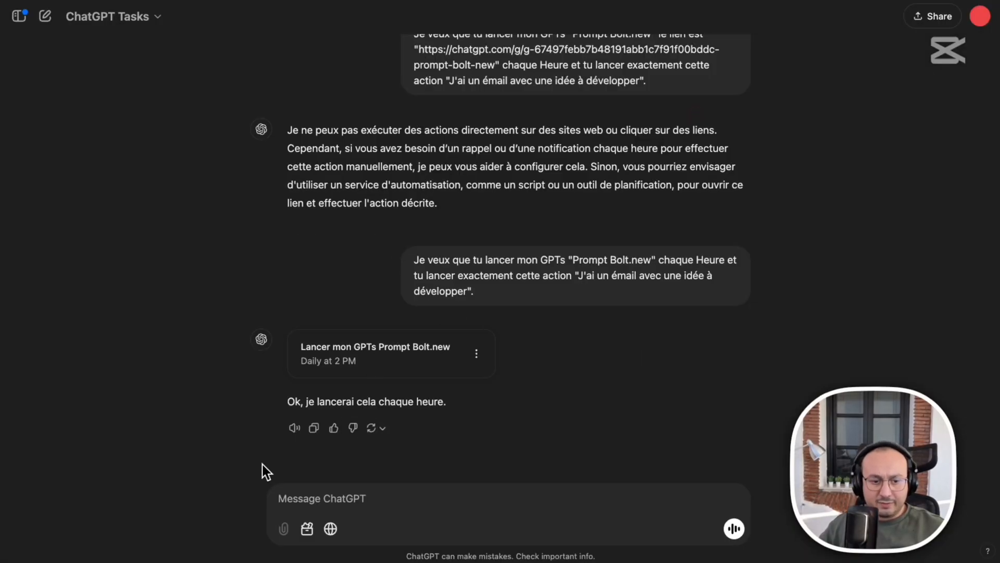
{"action": "left_click_drag", "start_coordinate": [287, 402], "coordinate": [452, 405]}
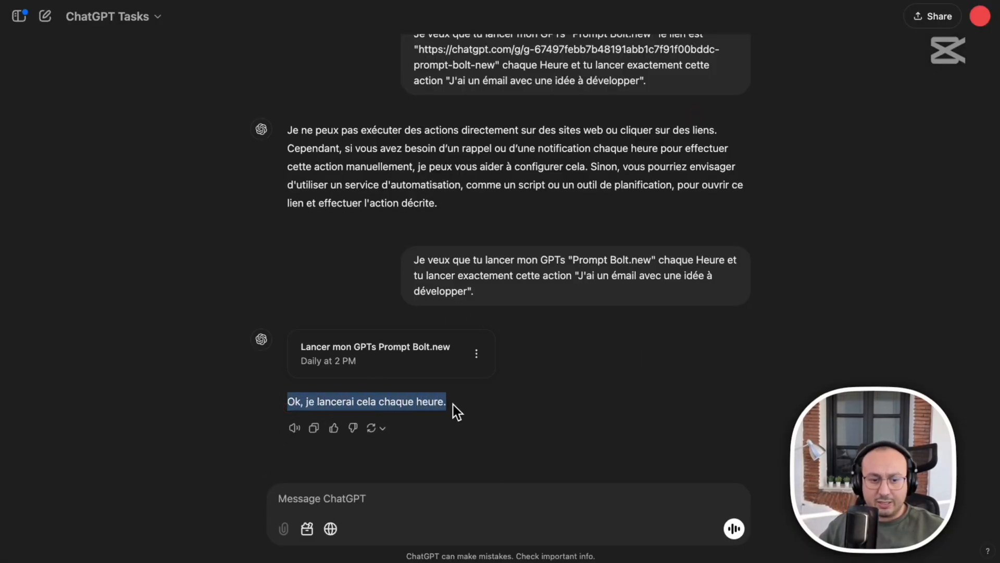
{"action": "left_click", "coordinate": [512, 447]}
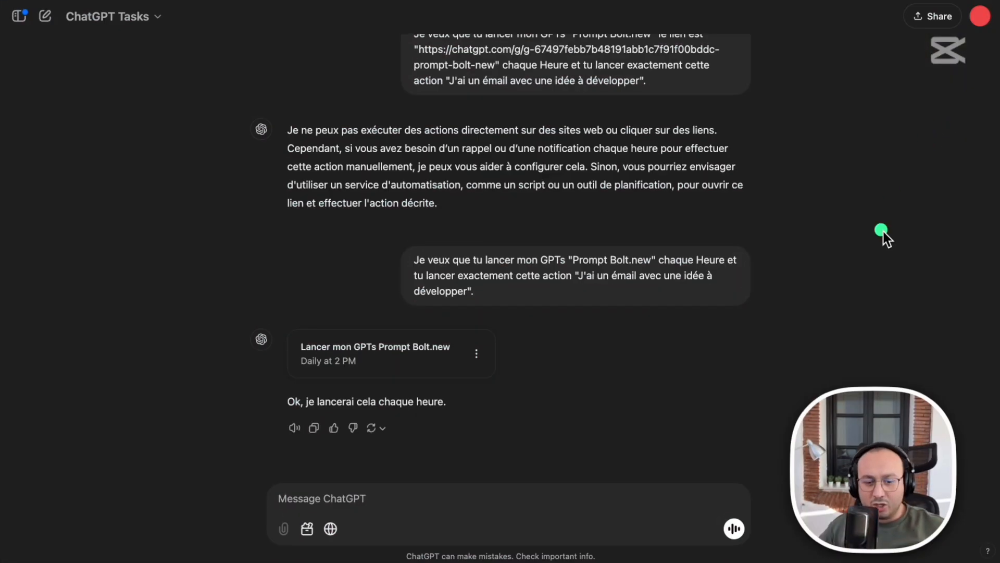
{"action": "right_click", "coordinate": [336, 501]}
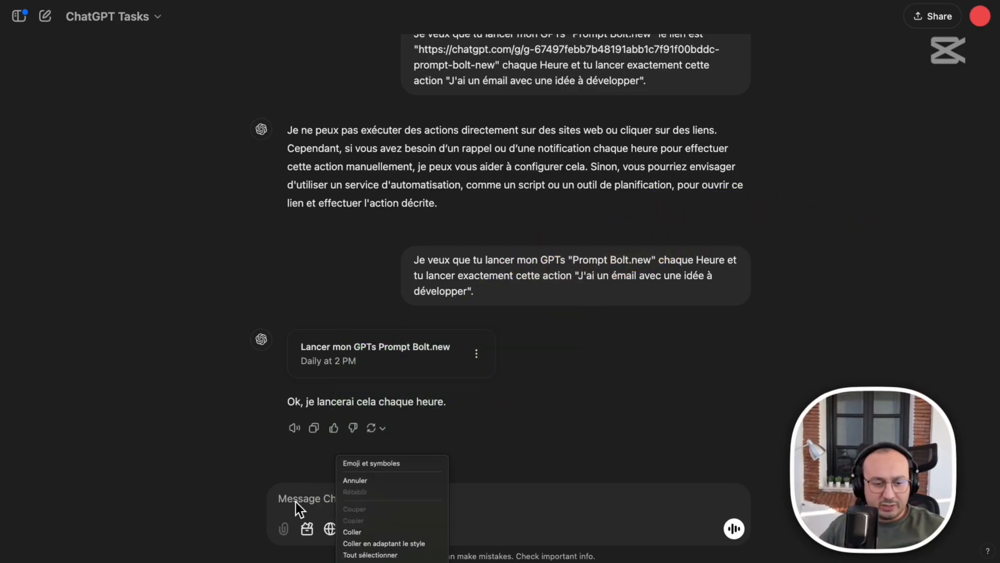
{"action": "left_click", "coordinate": [294, 500]}
Draft the message "je veux que tu lance la première exécusion dans 20 secondes" in the task conversation.
{"action": "left_click", "coordinate": [315, 498]}
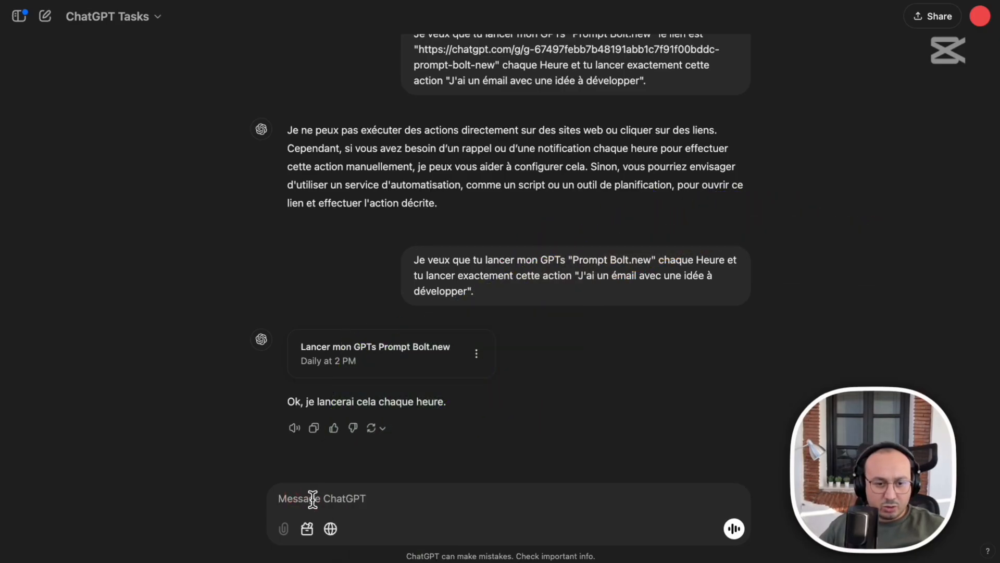
{"action": "type", "text": "je veux "}
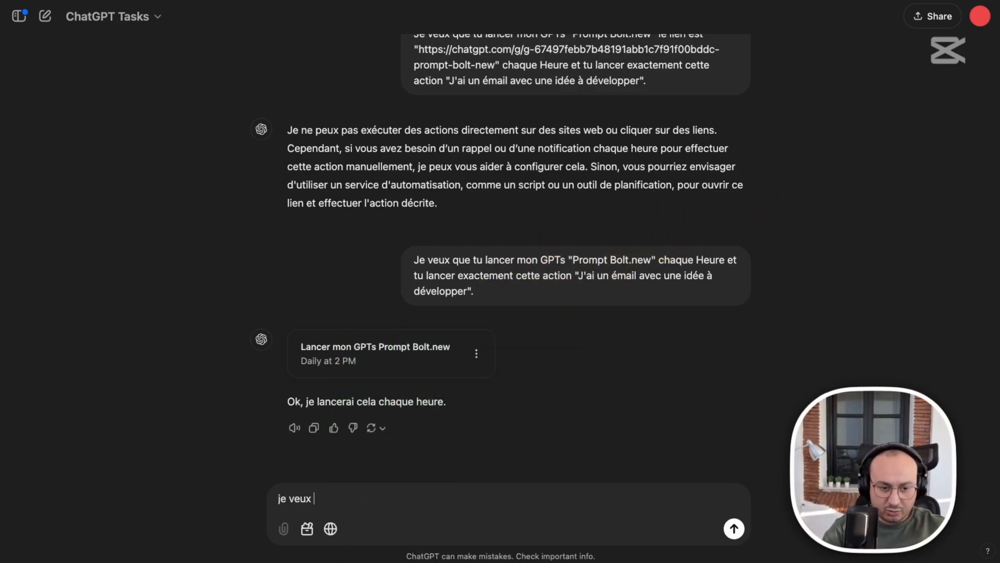
{"action": "type", "text": "que tu l"}
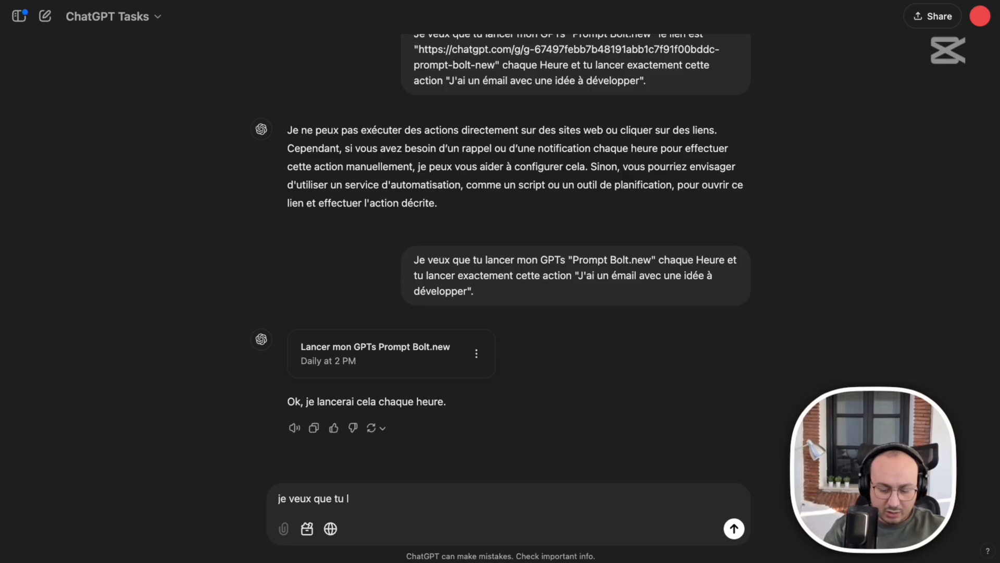
{"action": "type", "text": "ance la "}
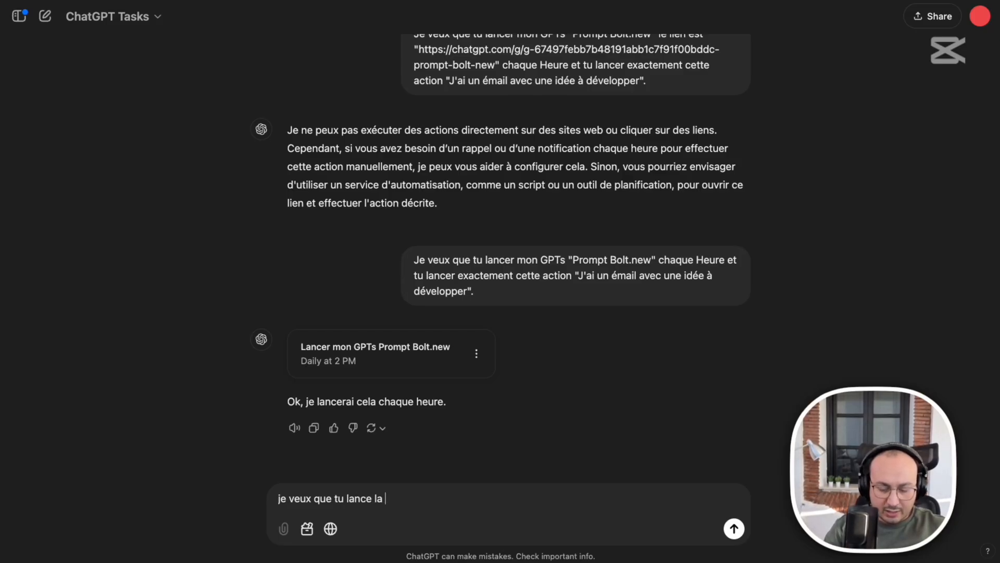
{"action": "type", "text": "première "}
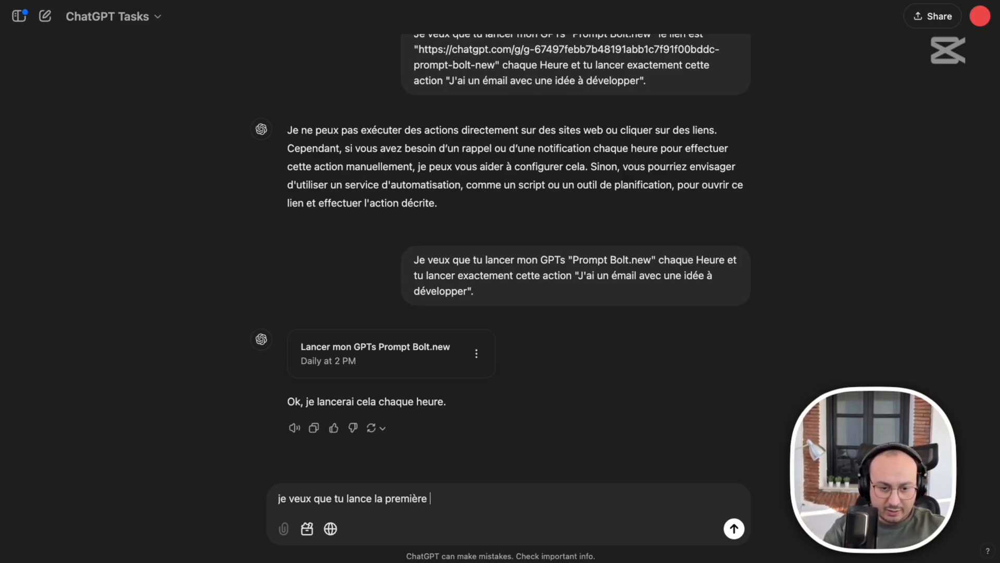
{"action": "type", "text": "exécu"}
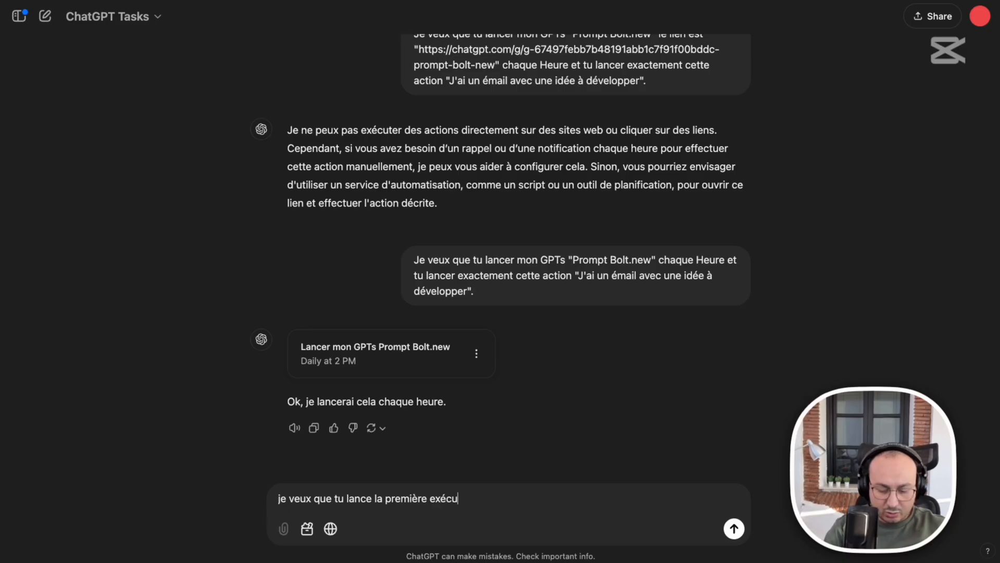
{"action": "type", "text": "sion d"}
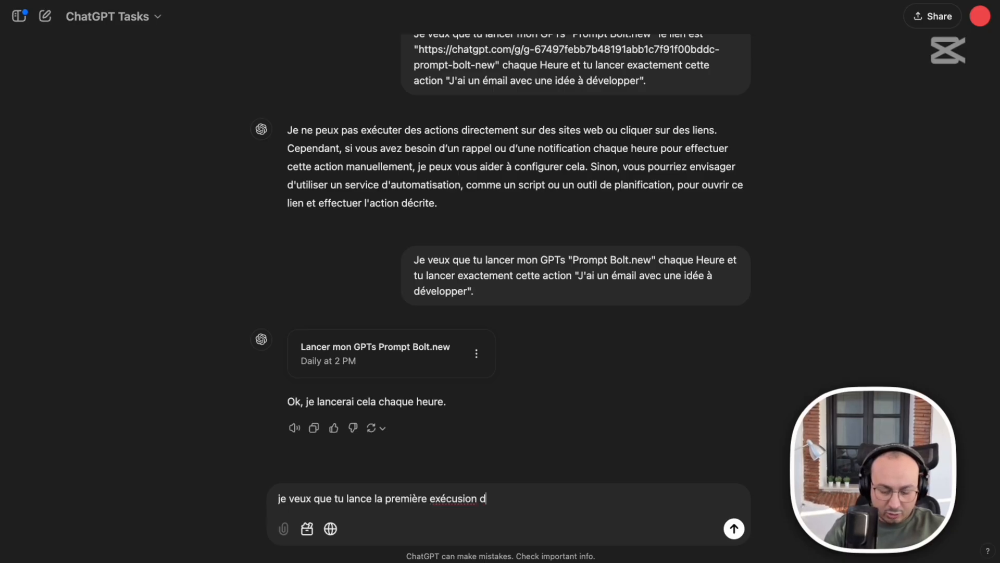
{"action": "type", "text": "ans 2"}
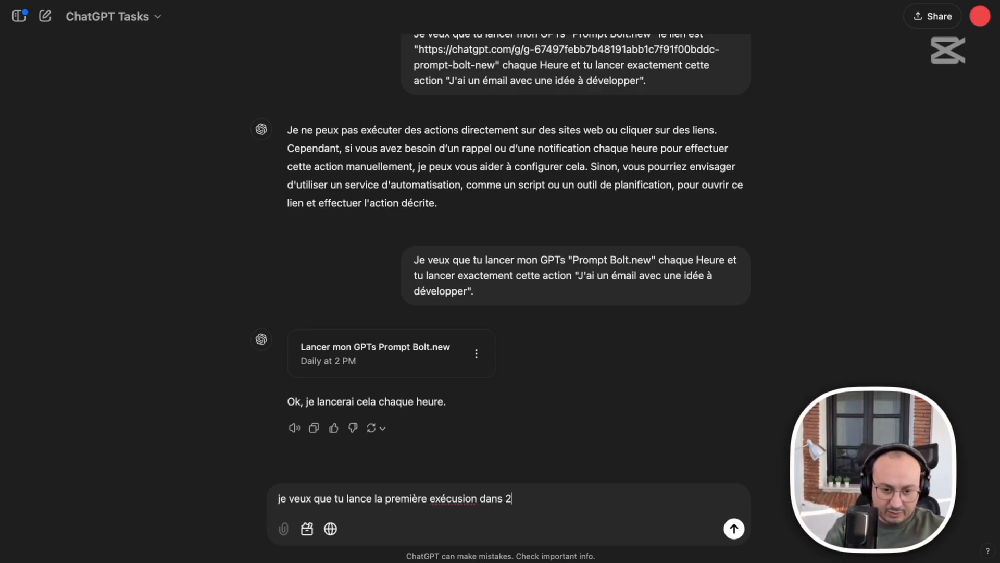
{"action": "type", "text": "°"}
{"action": "type", "text": "0 secondes"}
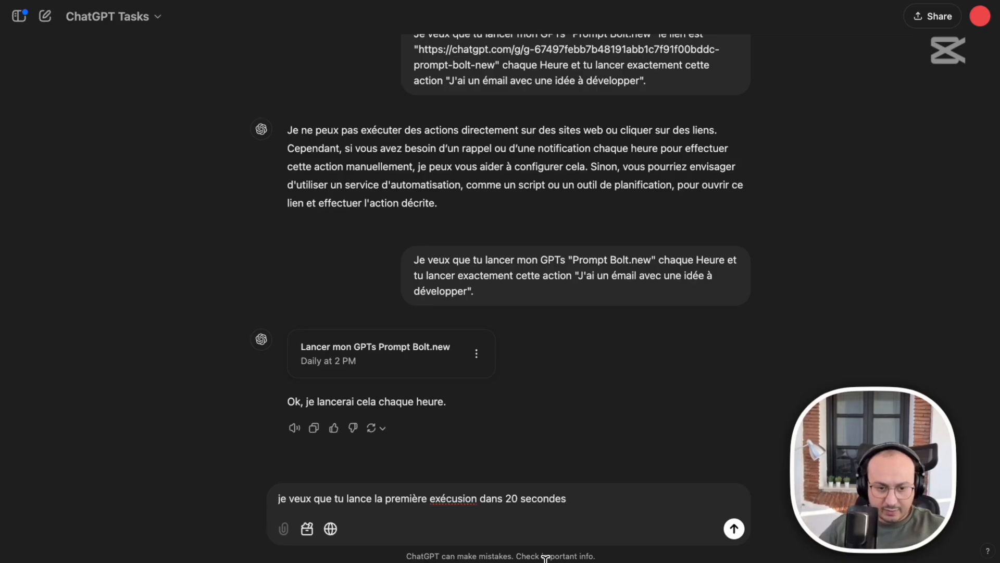
Correct the misspelled word in the draft to "exécution" and send the message.
{"action": "right_click", "coordinate": [459, 500]}
{"action": "left_click", "coordinate": [501, 402]}
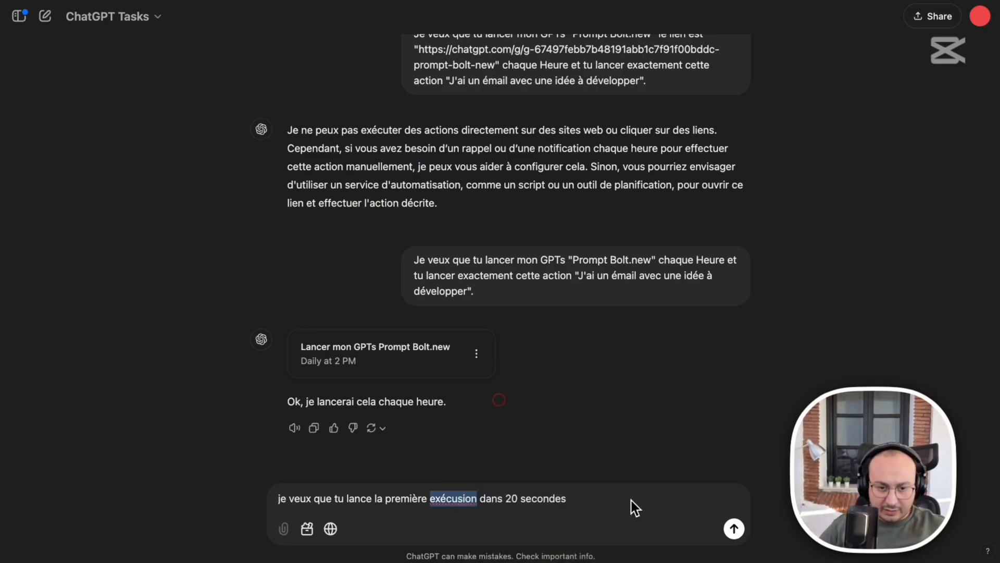
{"action": "left_click", "coordinate": [632, 509]}
{"action": "left_click", "coordinate": [735, 532]}
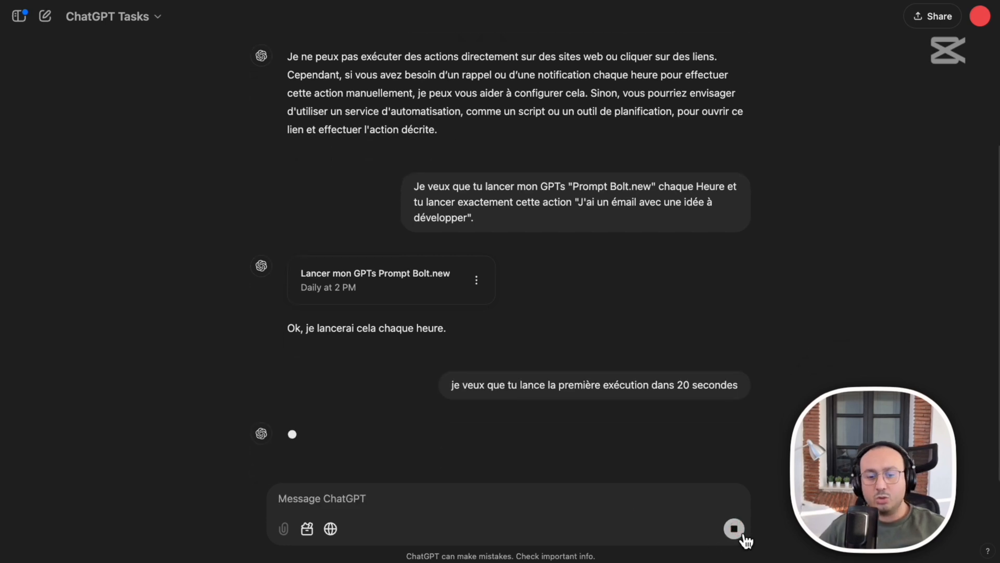